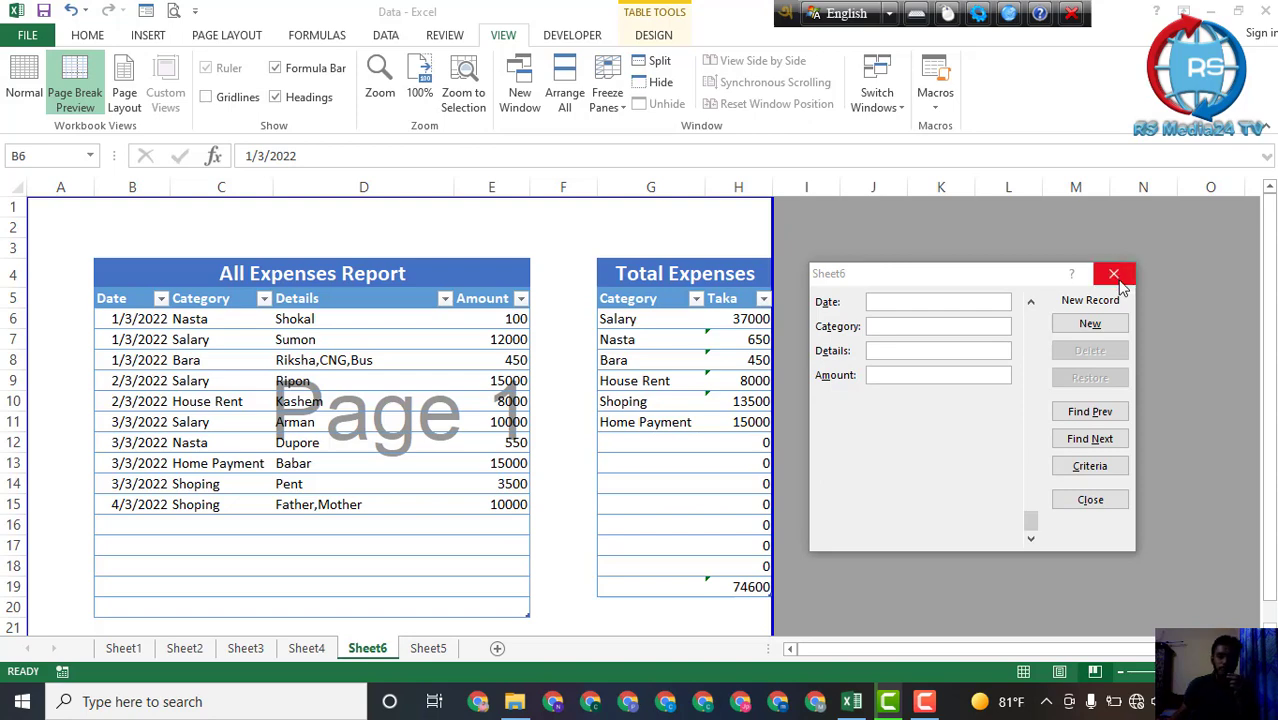
- Close the data entry form open over the expenses report on Sheet6
left_click(1117, 273)
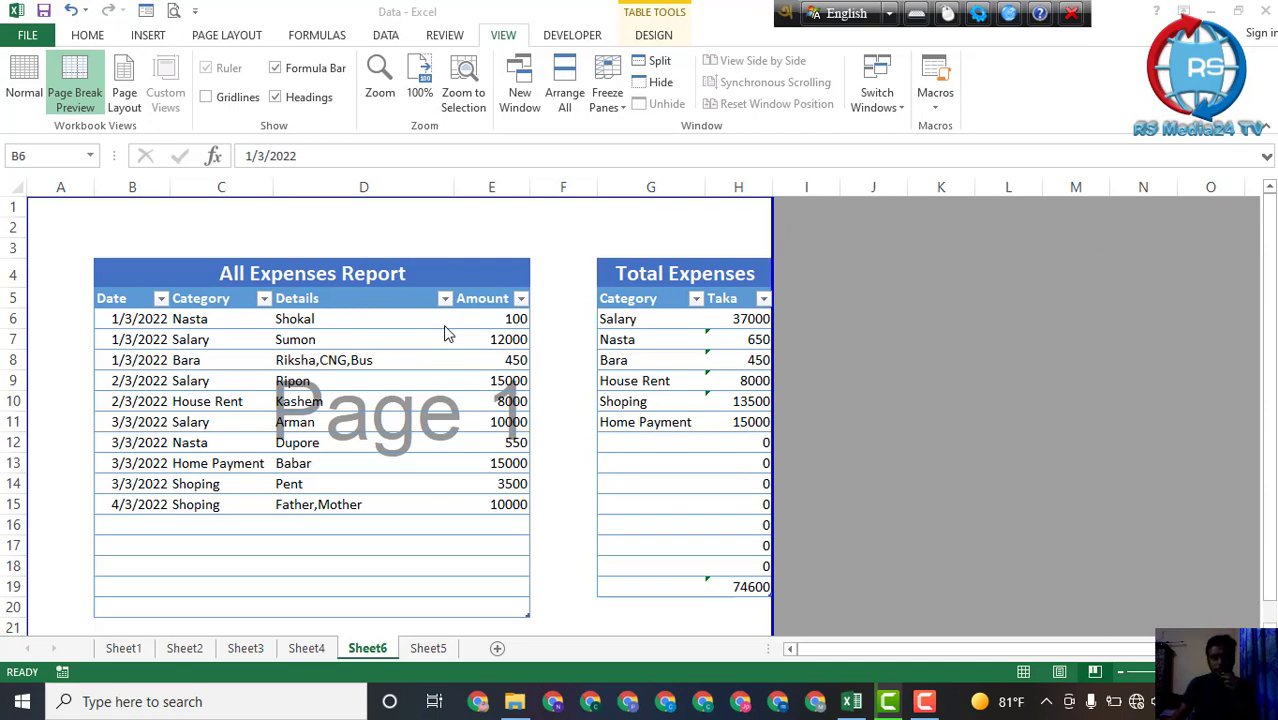
left_click(572, 258)
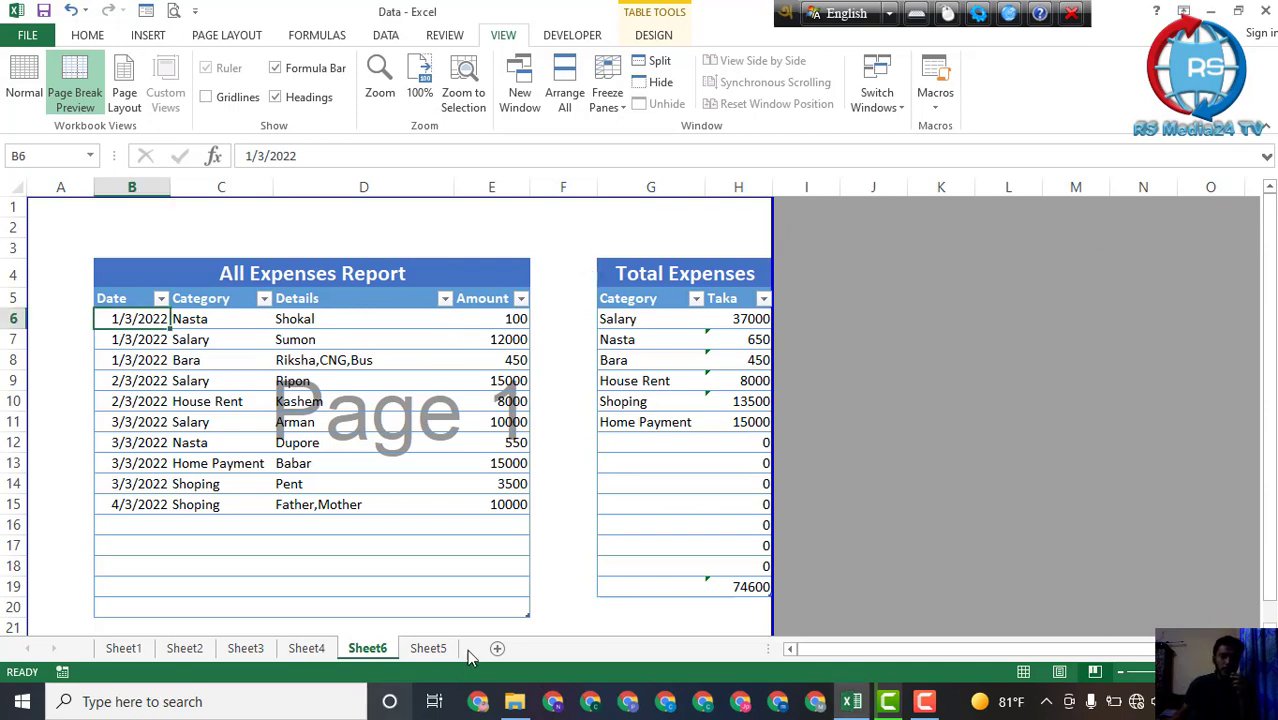
- Permanently delete the Sheet5 worksheet from the Data workbook
left_click(429, 649)
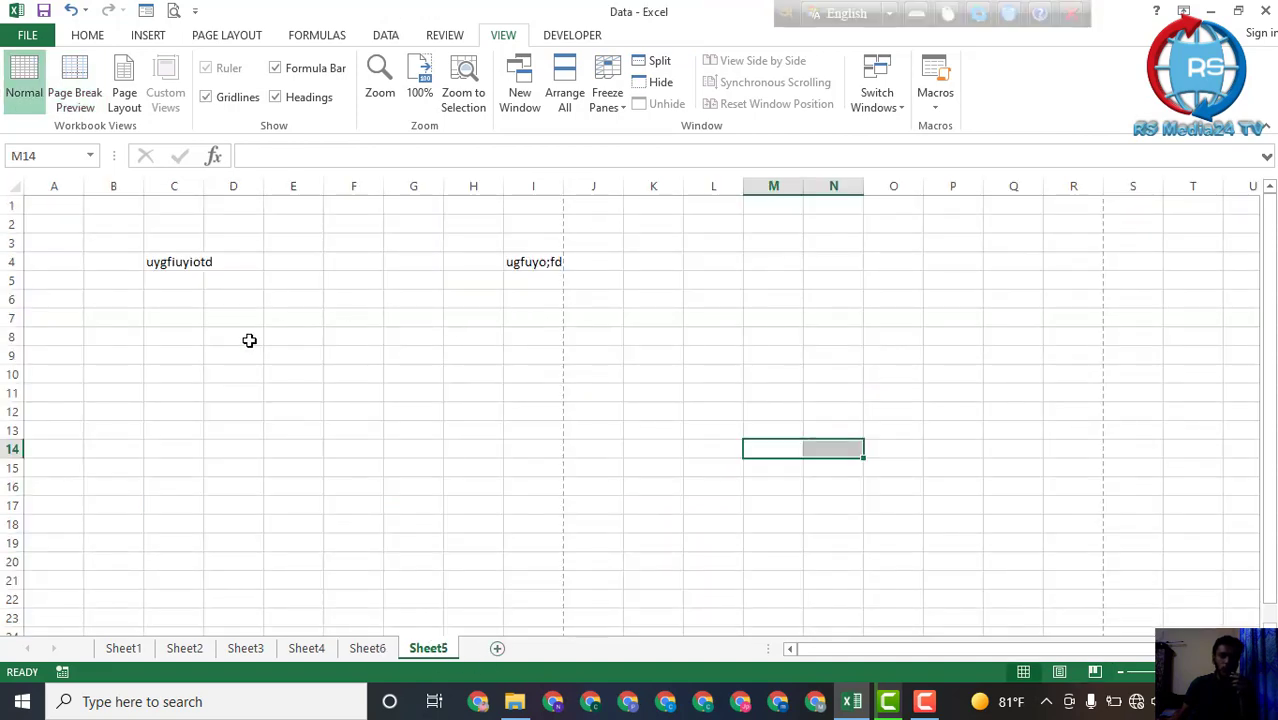
right_click(427, 650)
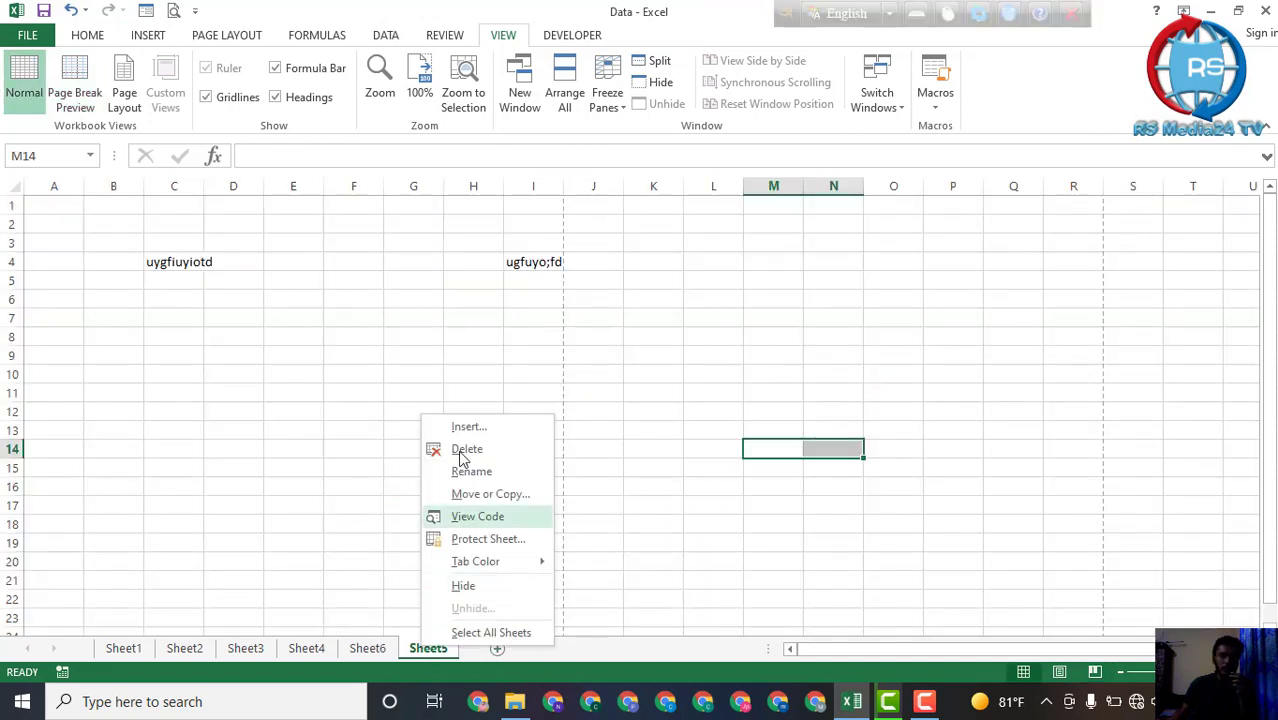
left_click(489, 454)
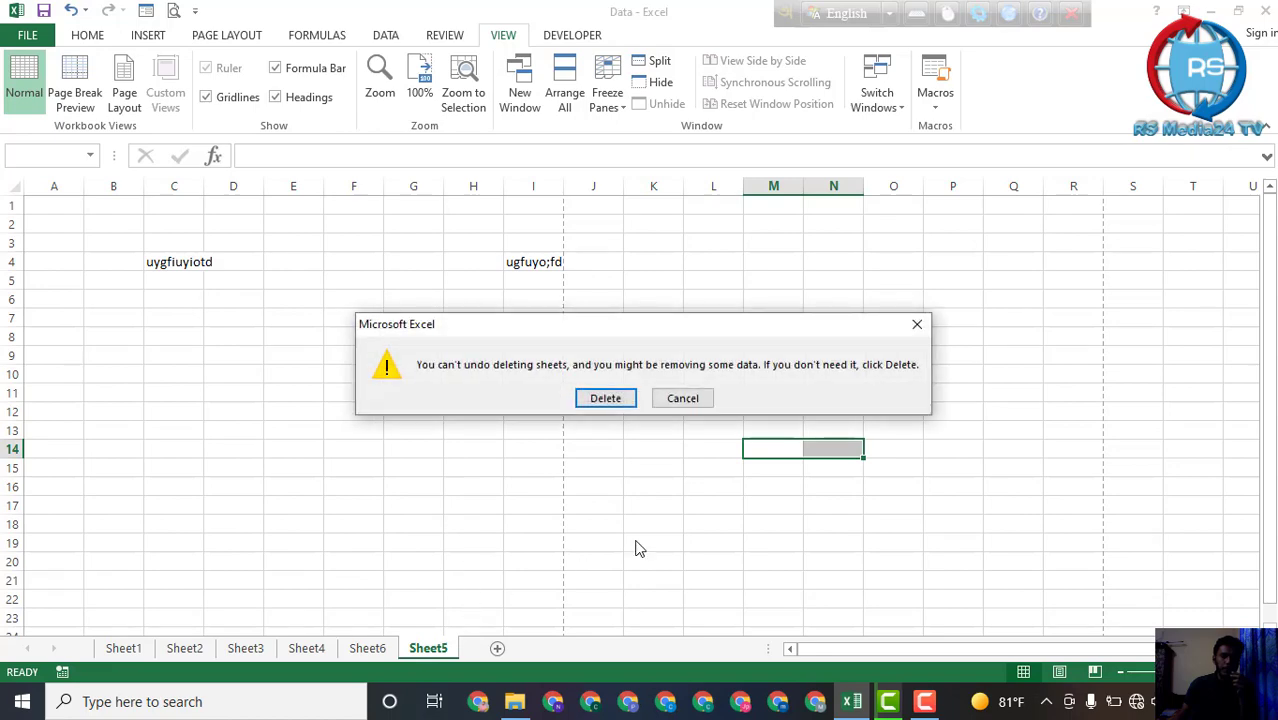
left_click(612, 401)
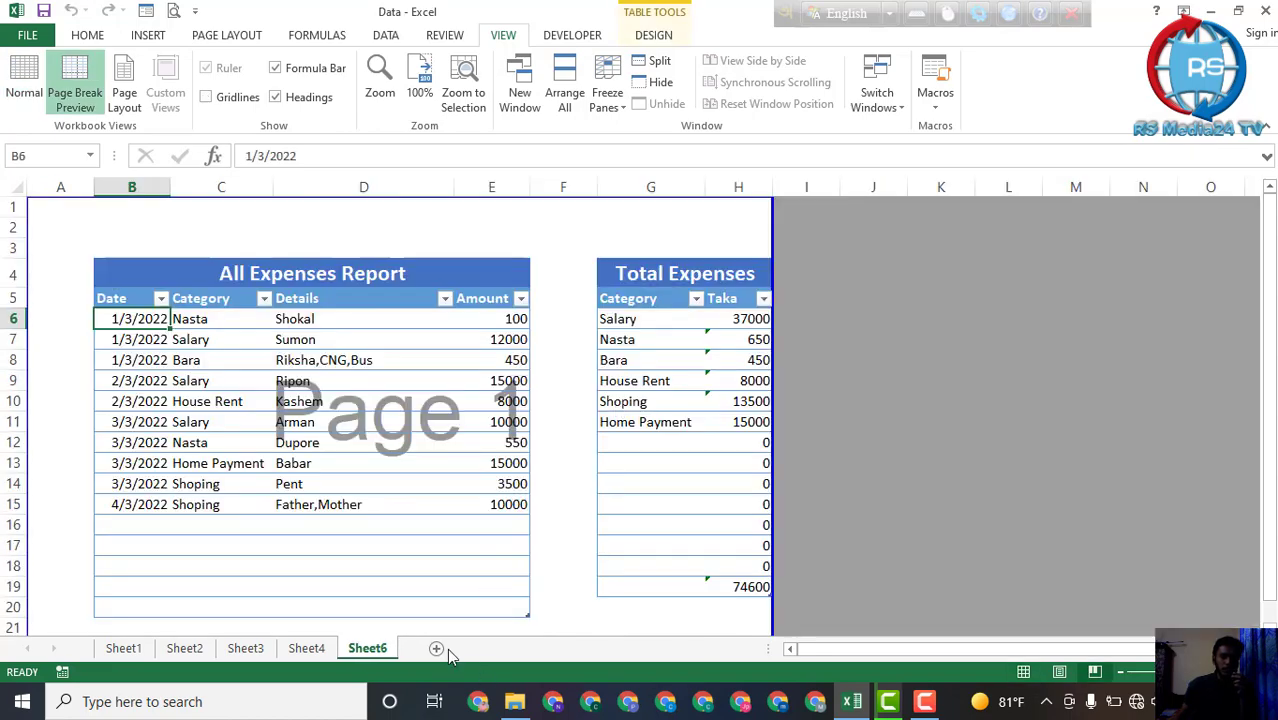
- Add a new blank worksheet after Sheet6 in the Data workbook
left_click(436, 651)
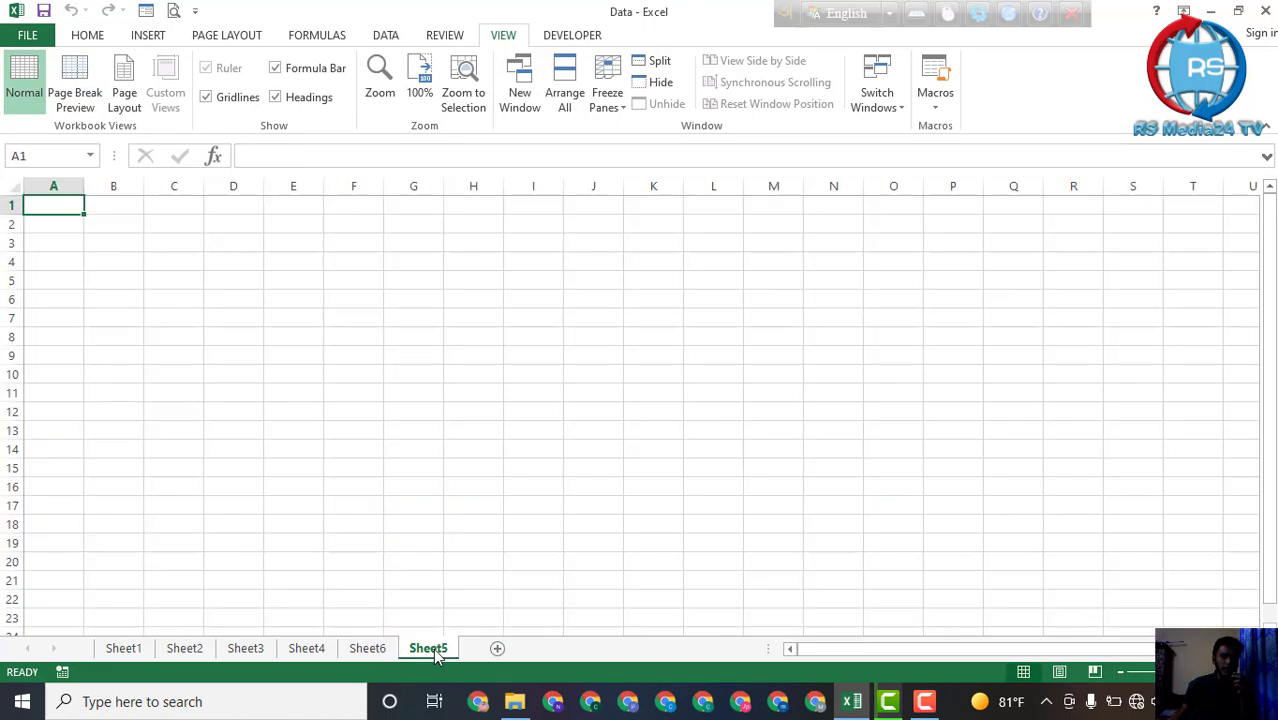
left_click(257, 390)
left_click(76, 209)
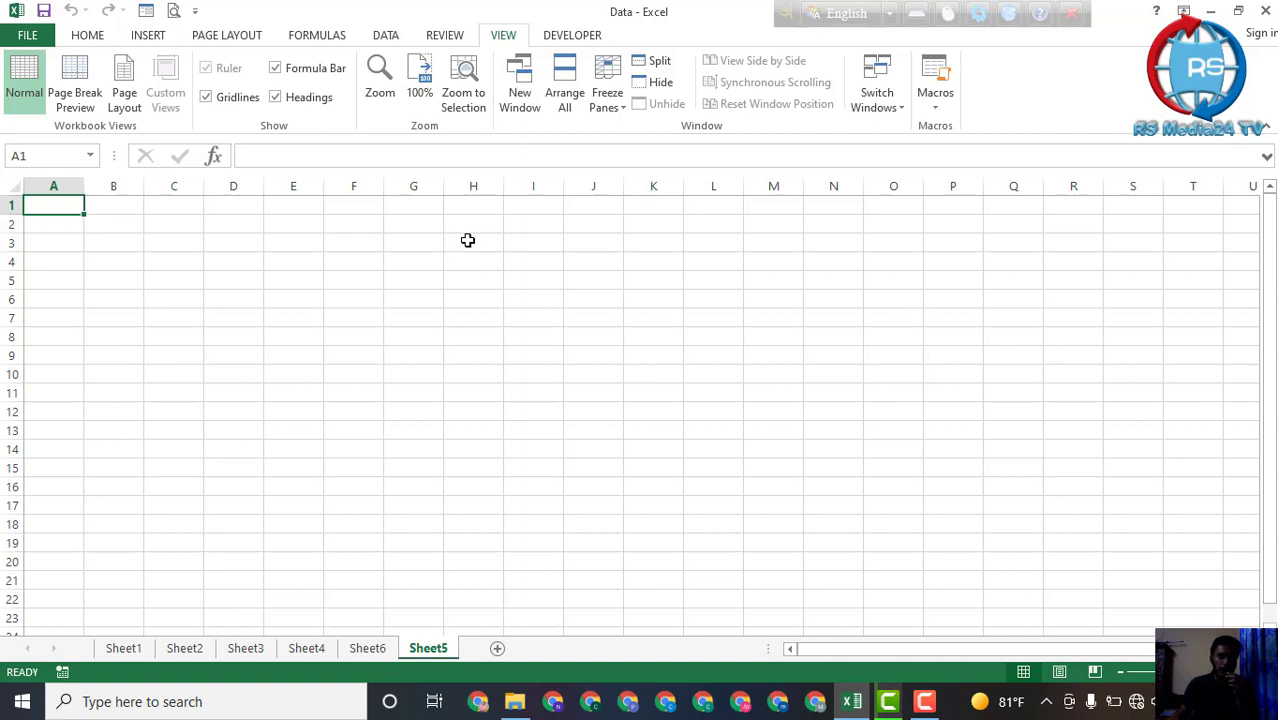
- Enter the sample text dfgilkjhgh in cell A3 and hg;ouihp'yd in cell D4 of the new sheet
left_click(132, 285)
left_click(78, 245)
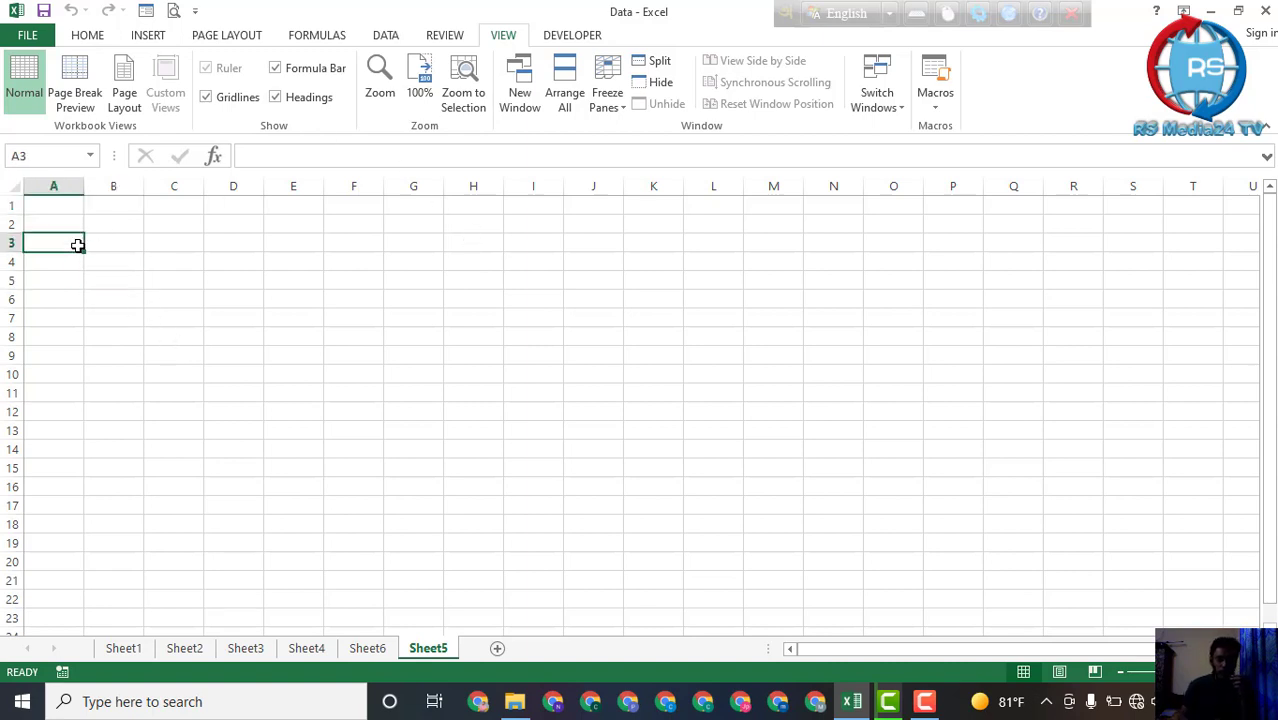
type("dfgilkjhgh")
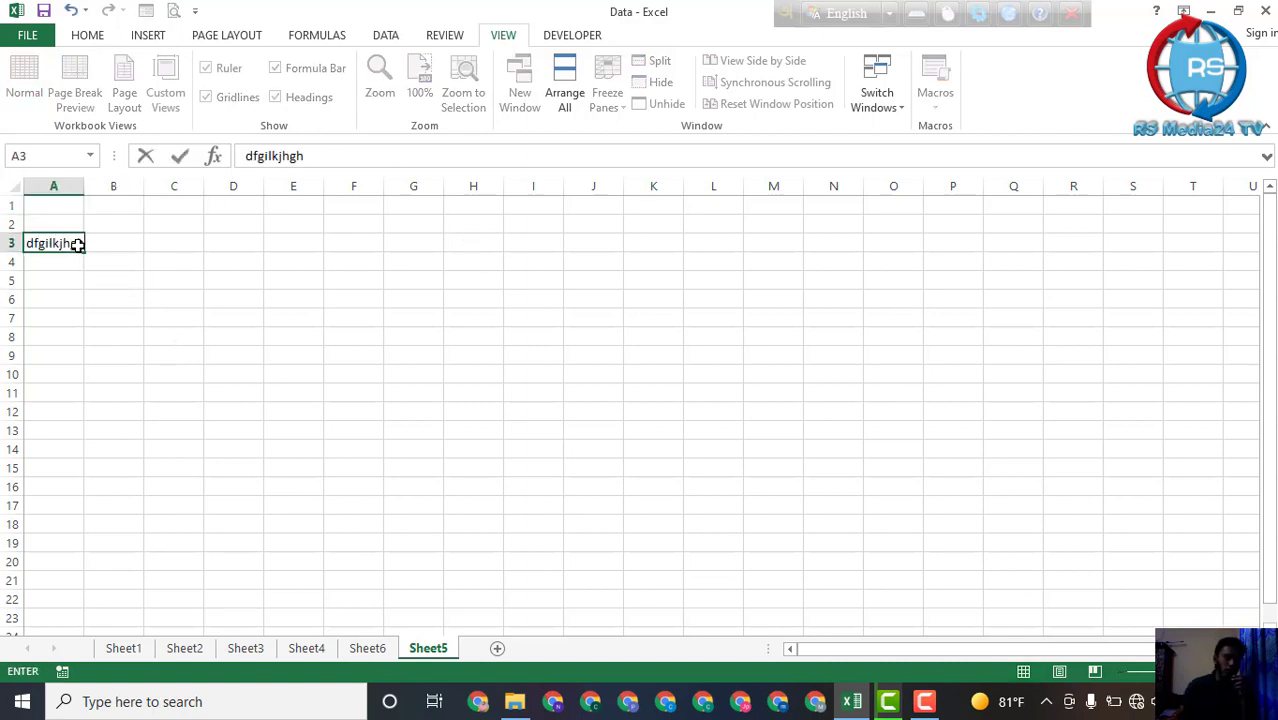
left_click(217, 264)
type("hg")
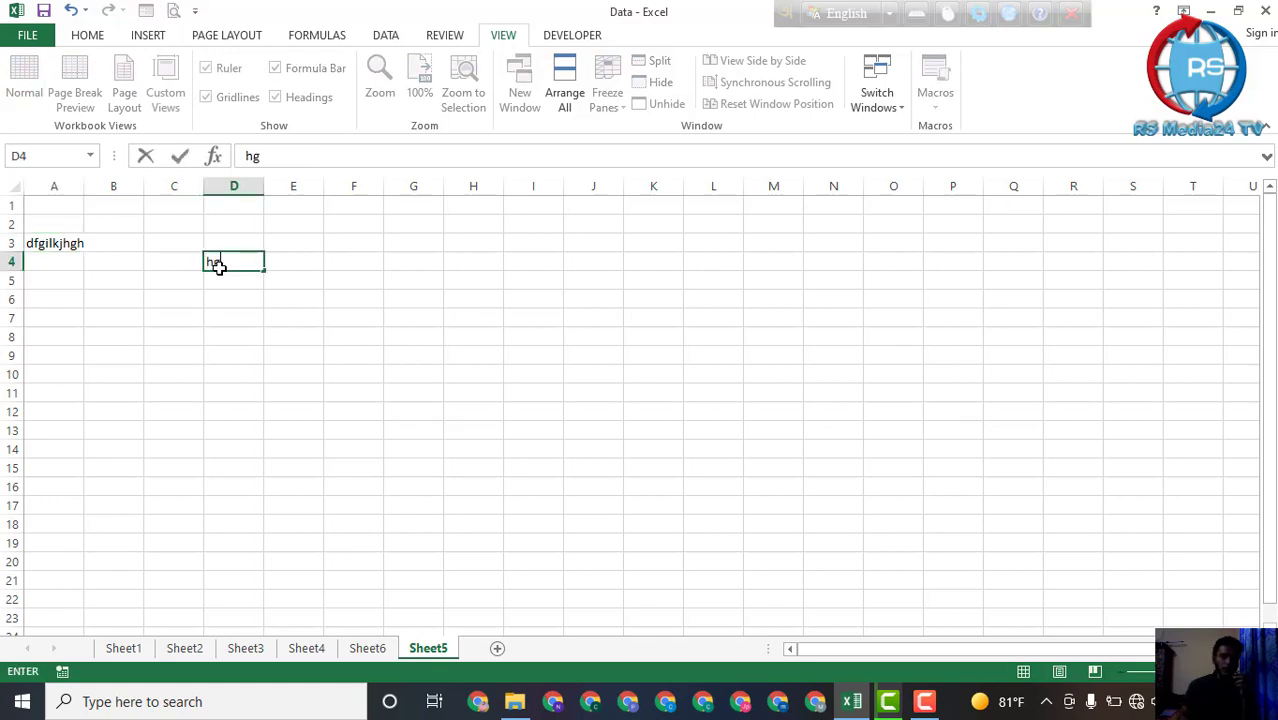
type(";ouihp'yd")
left_click(364, 338)
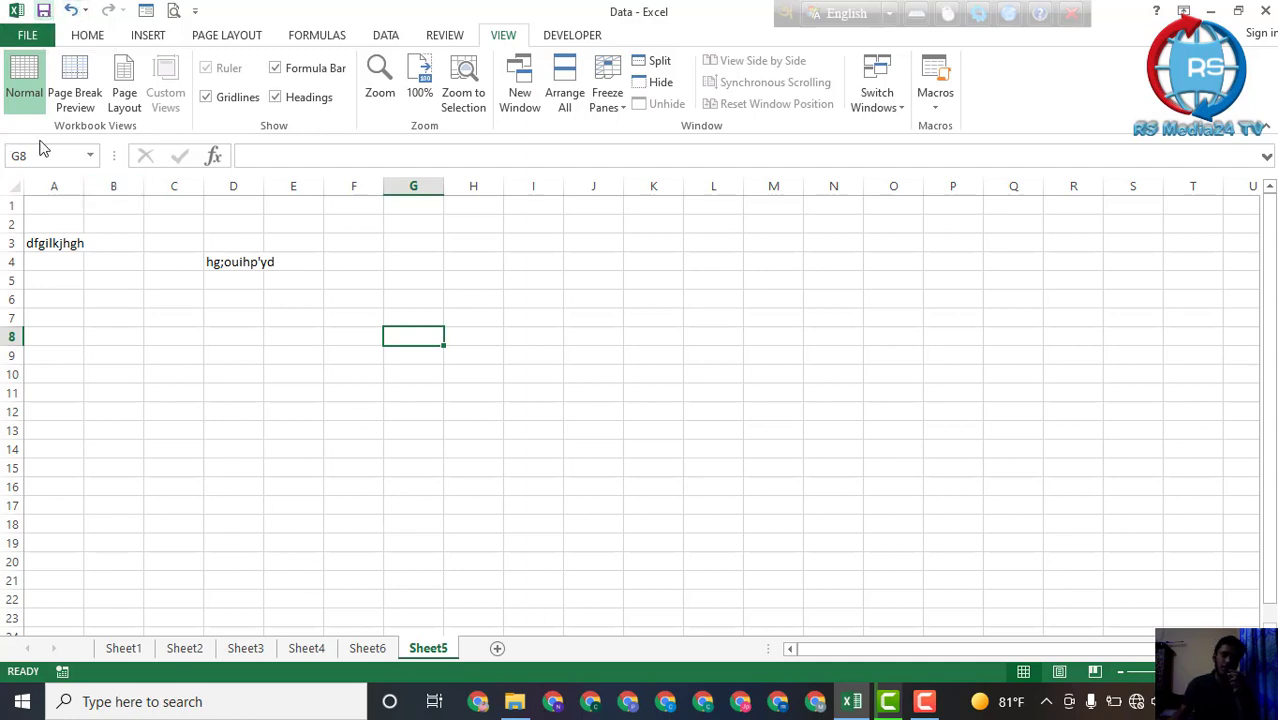
- Clear the sample text from cells D4 and A3
left_click(245, 258)
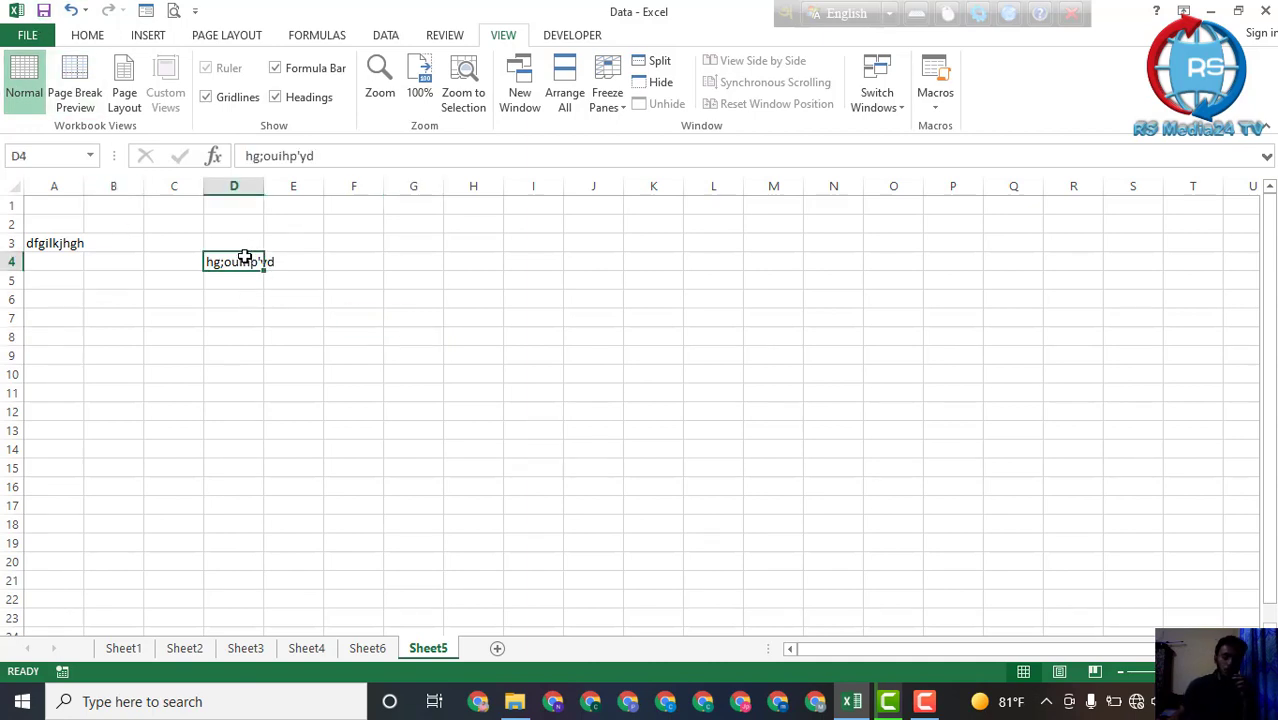
key("Delete")
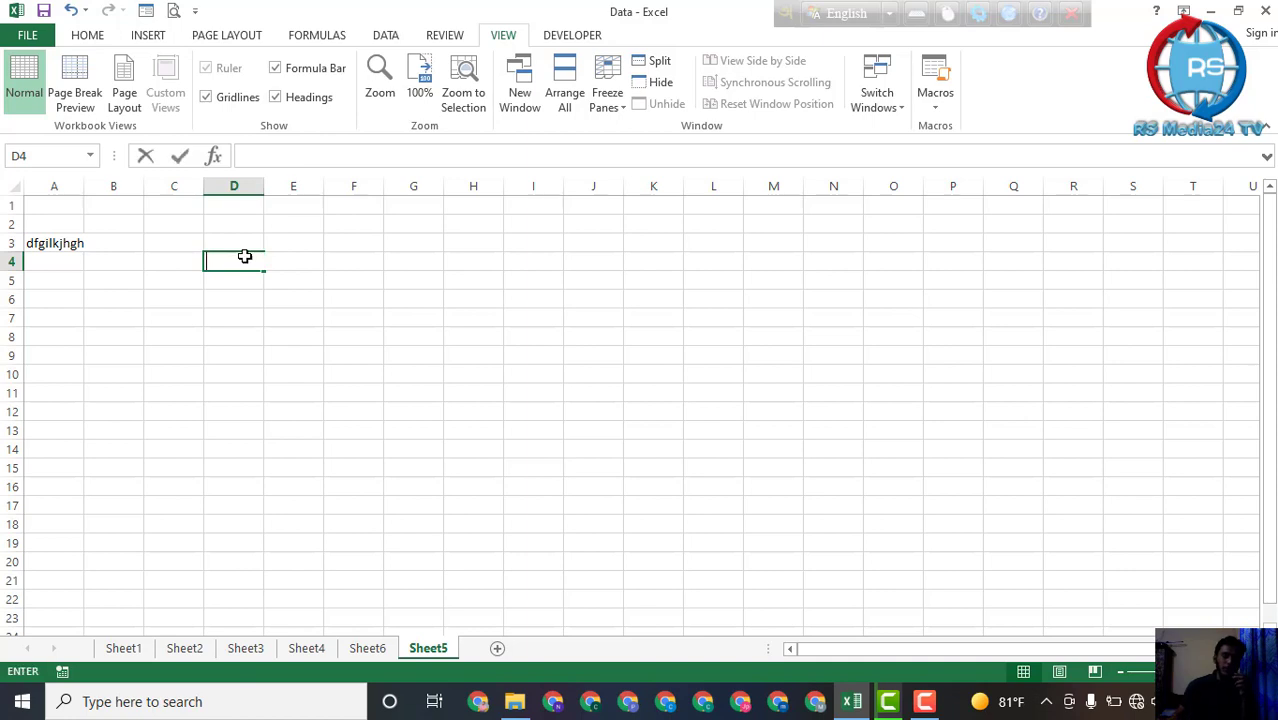
left_click(195, 333)
left_click(55, 243)
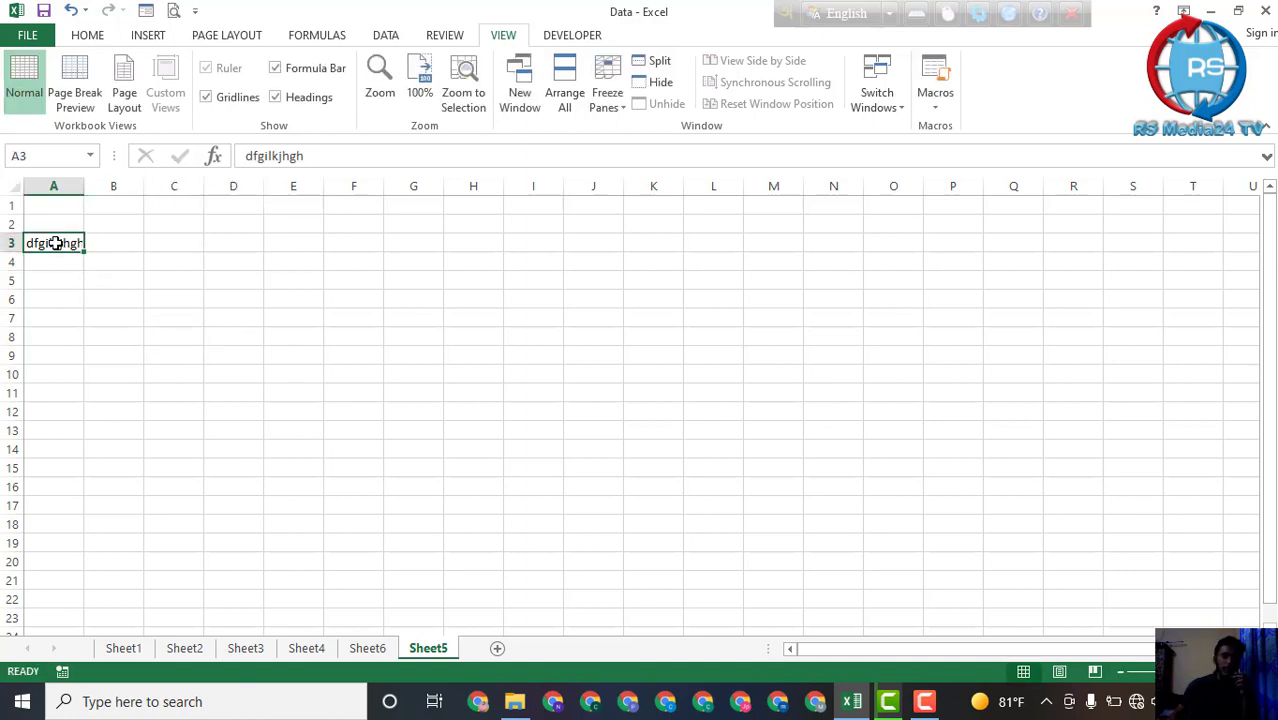
key("Delete")
left_click(283, 391)
- Close the Data workbook without saving the changes
left_click(1269, 8)
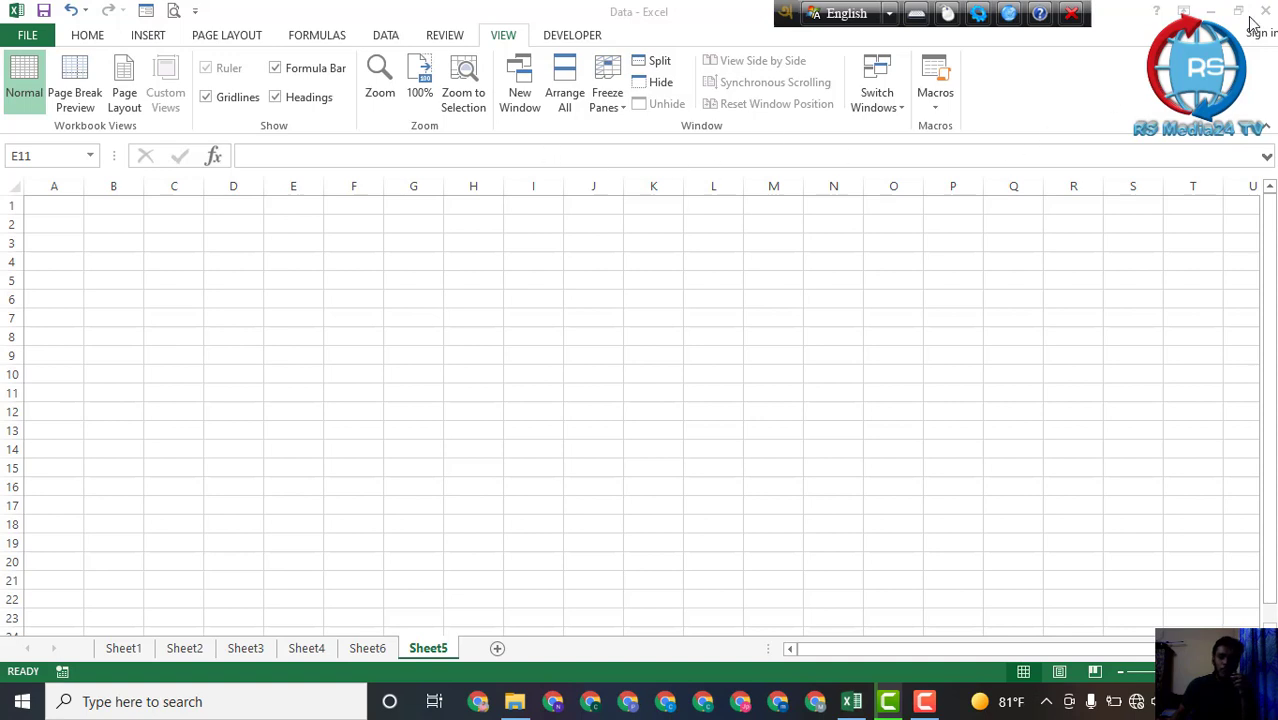
left_click(1128, 18)
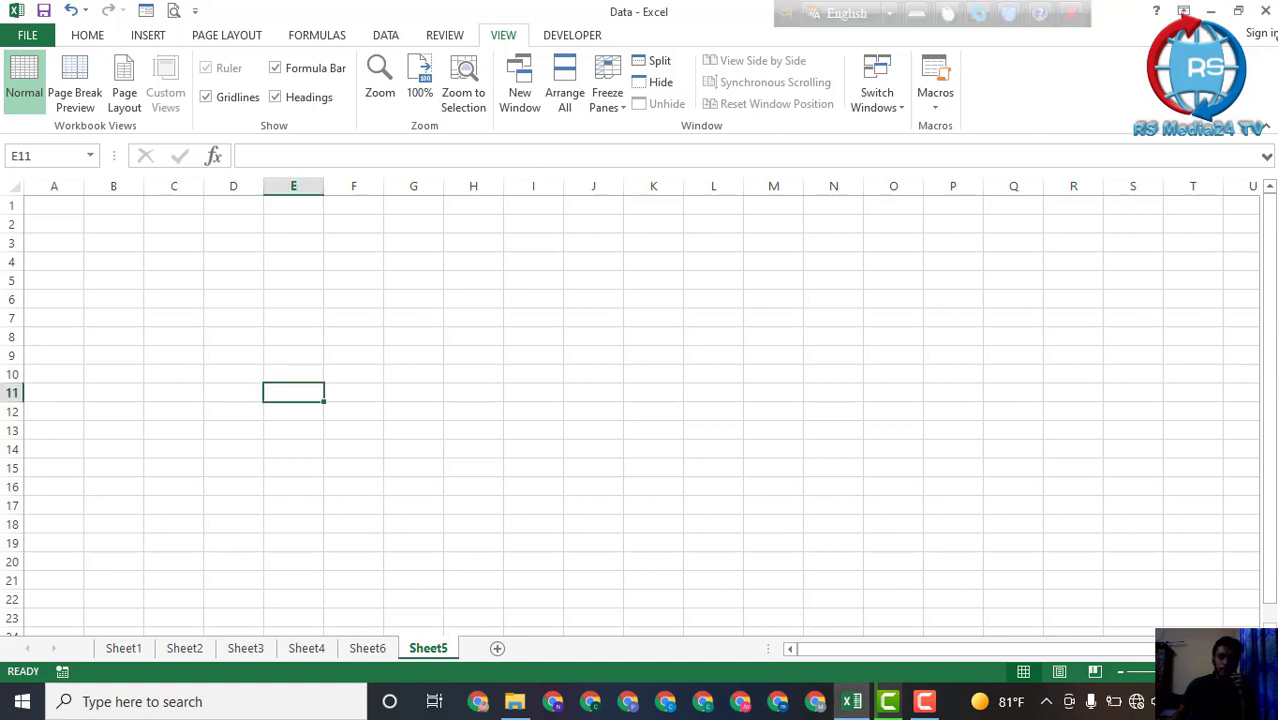
left_click(1267, 8)
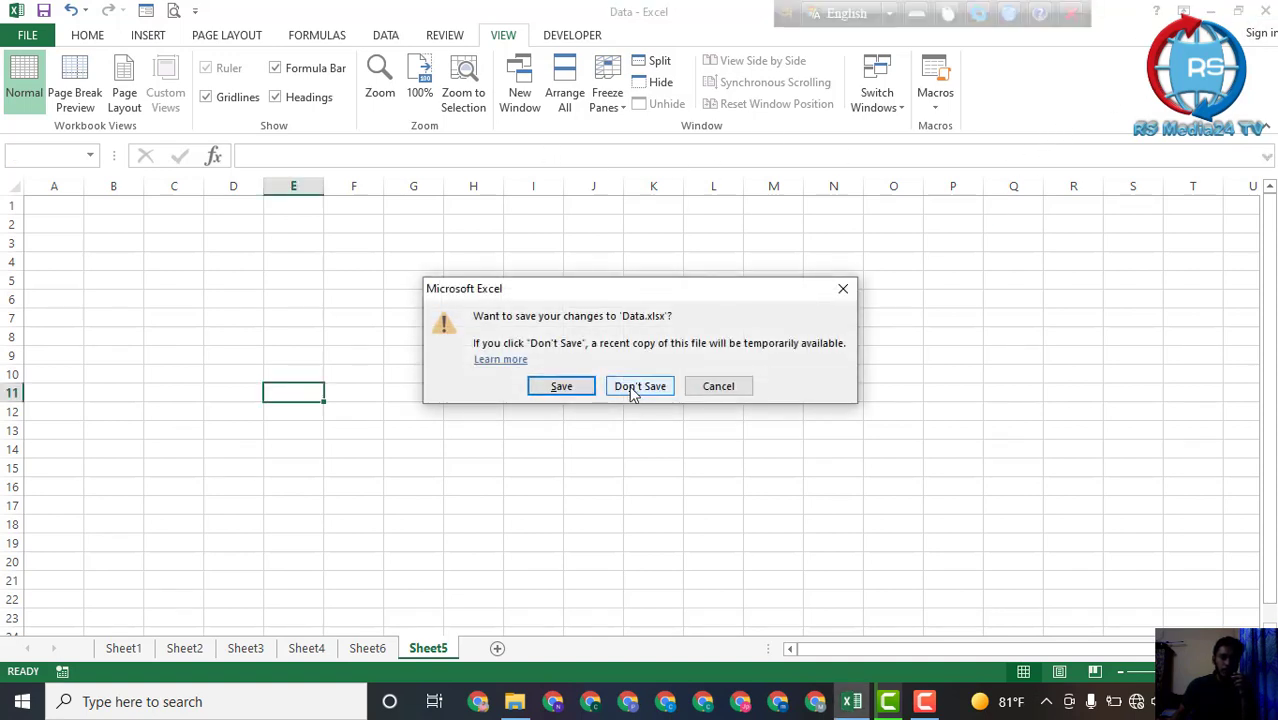
left_click(632, 393)
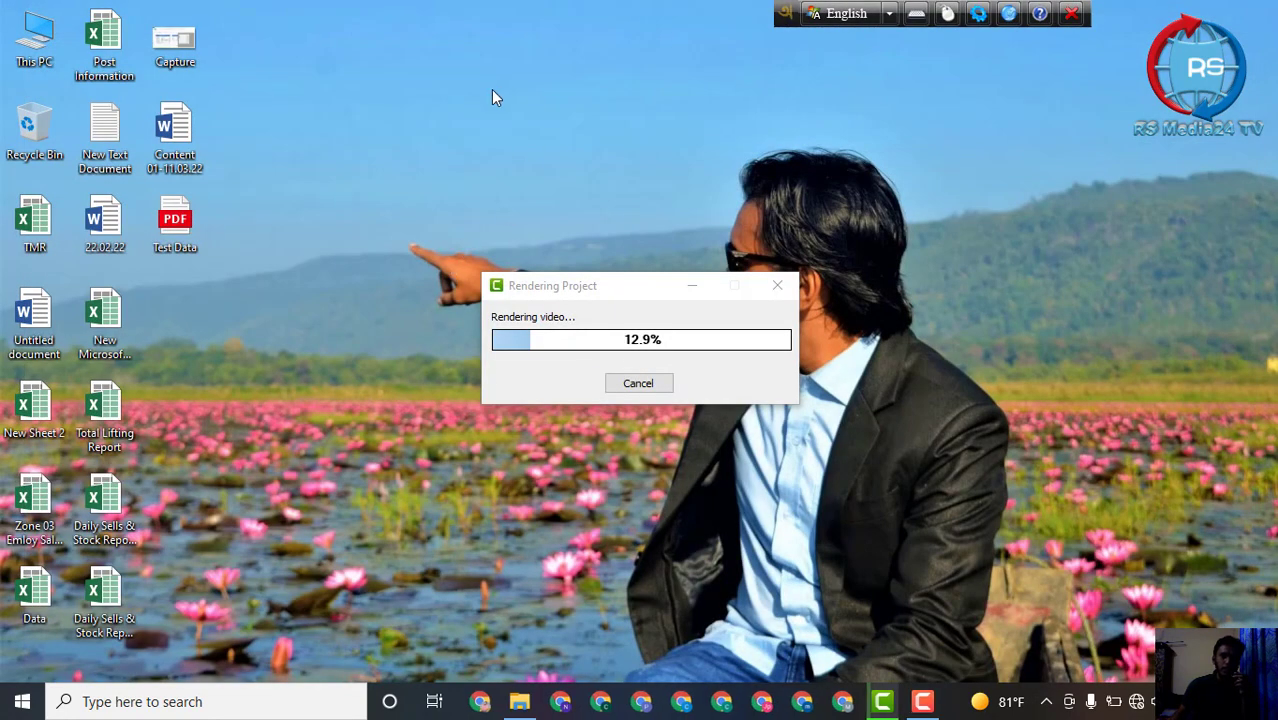
right_click(490, 90)
left_click(522, 148)
right_click(450, 104)
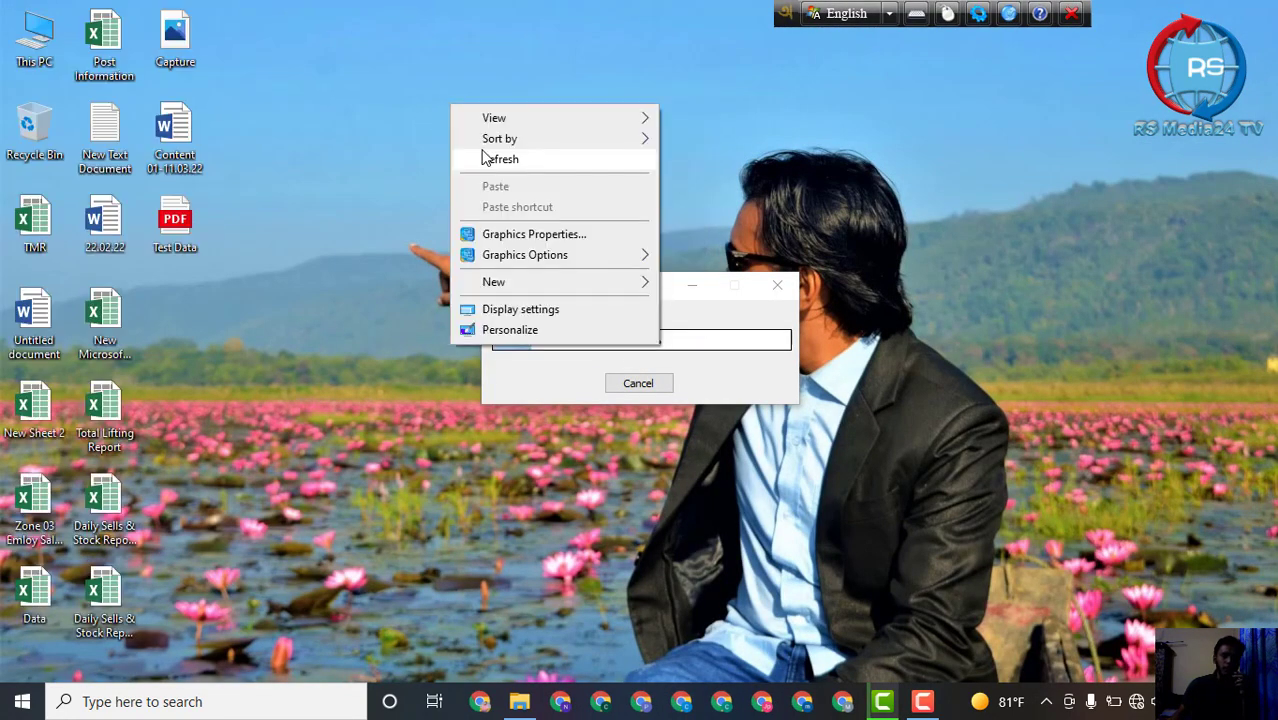
left_click(470, 160)
- Create a new Microsoft Excel Worksheet file on the desktop and name it Test
right_click(261, 162)
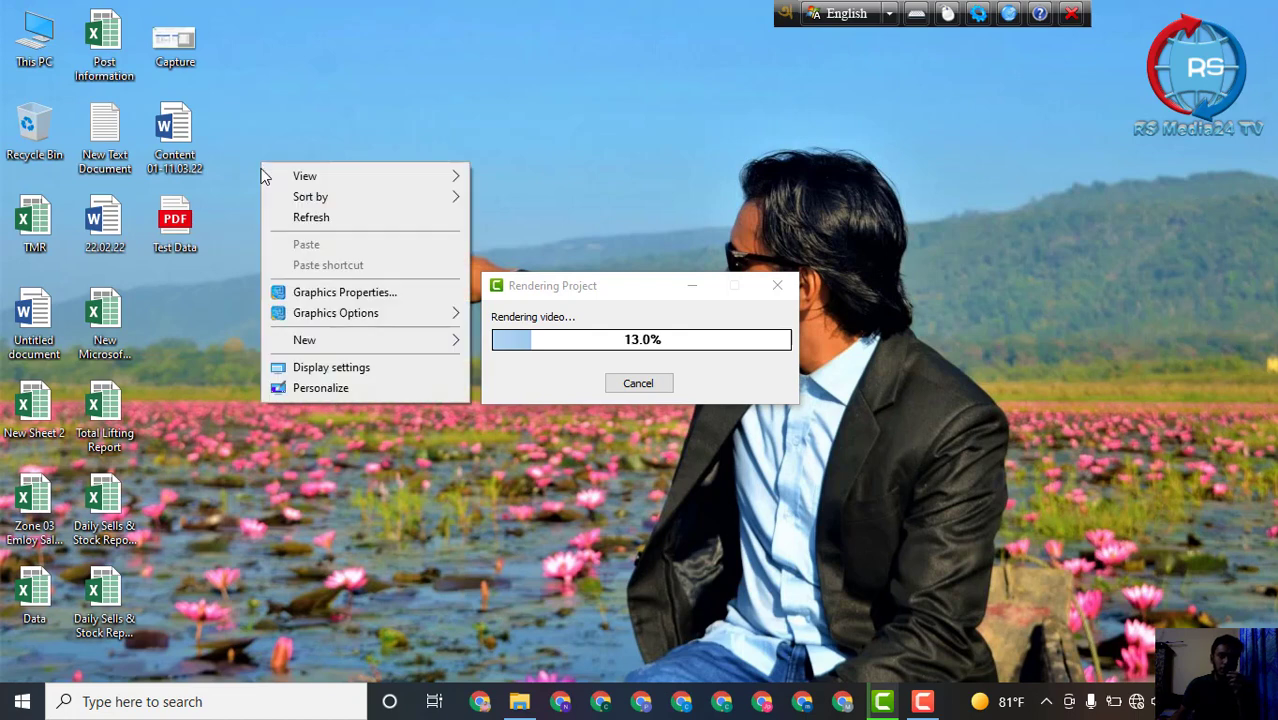
left_click(395, 349)
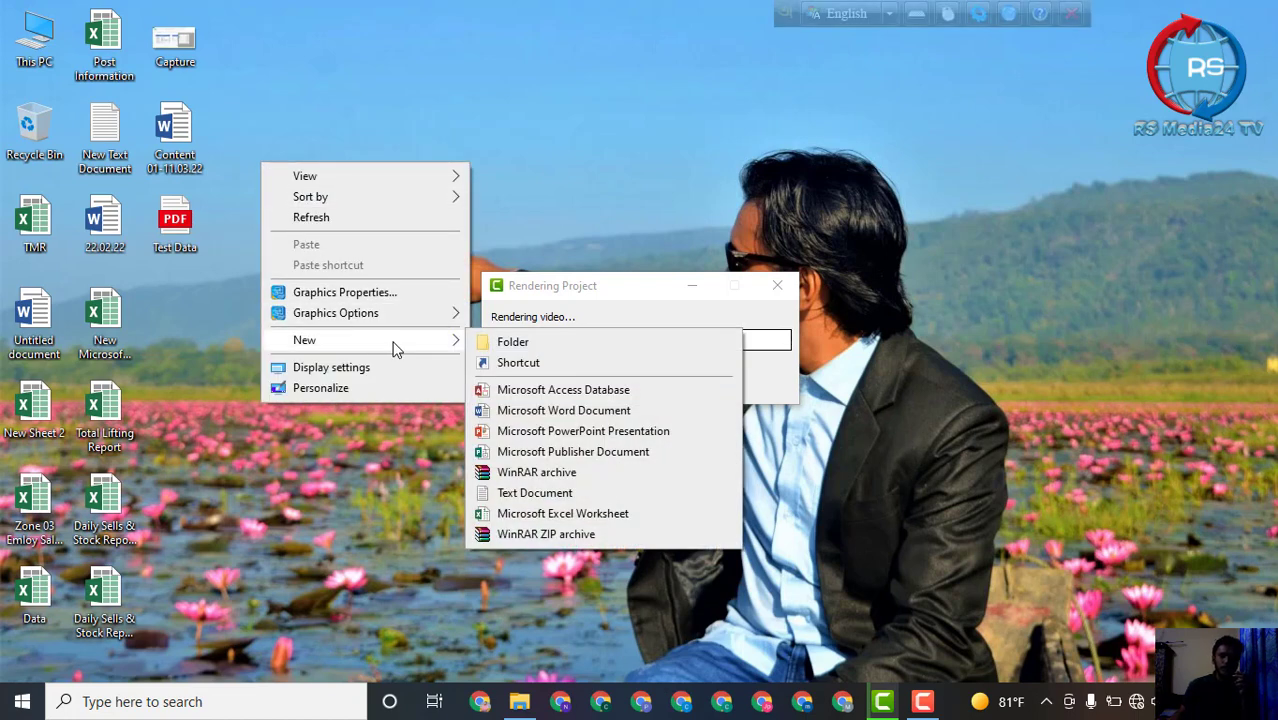
left_click(527, 514)
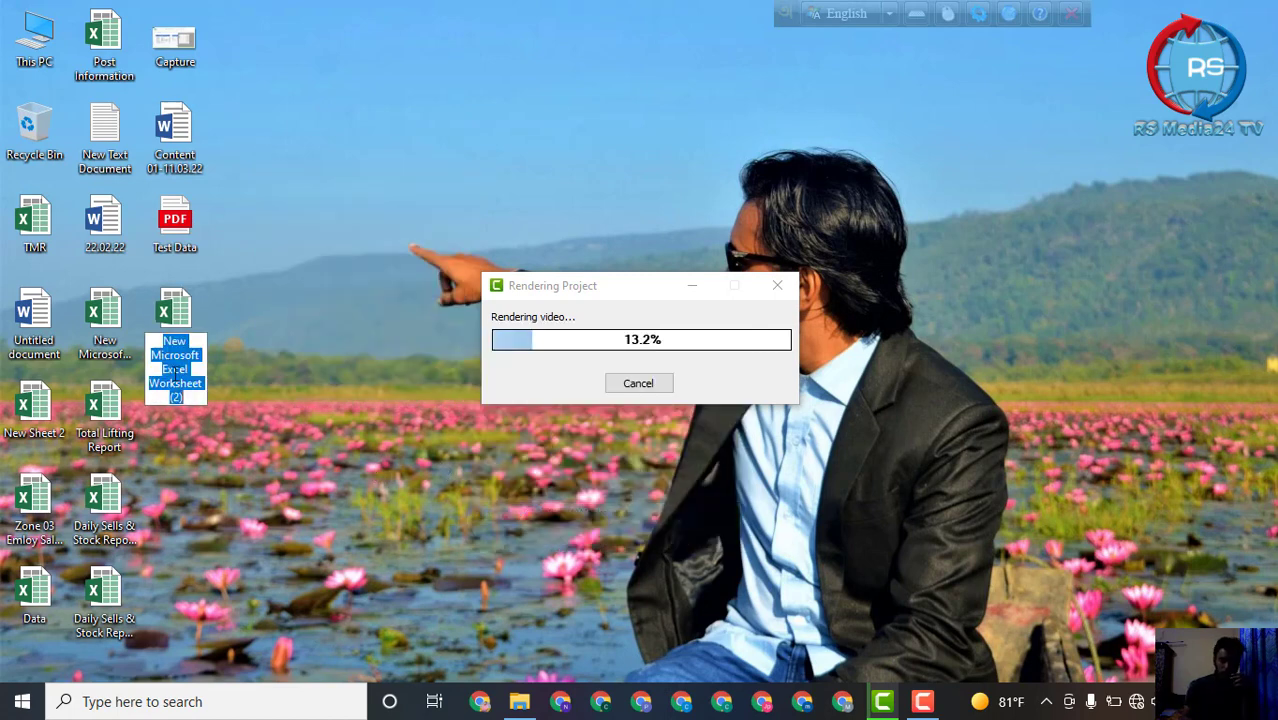
type("Tes")
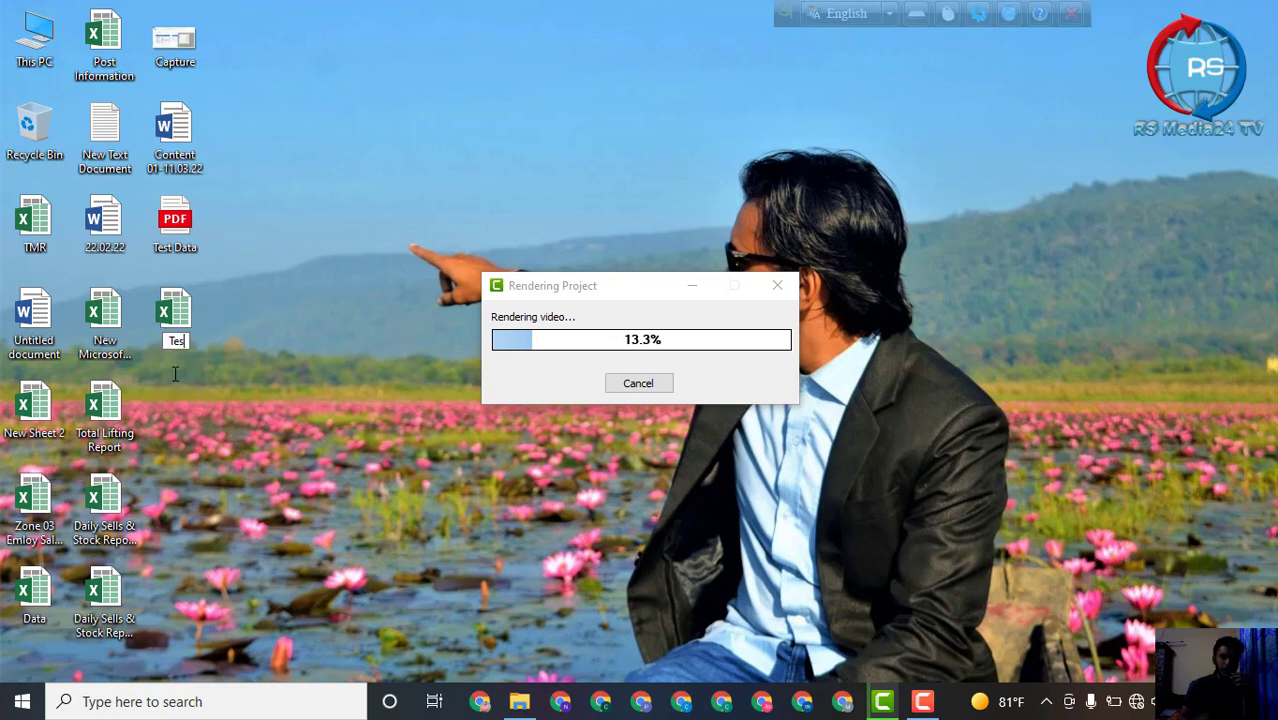
type("t")
left_click(265, 277)
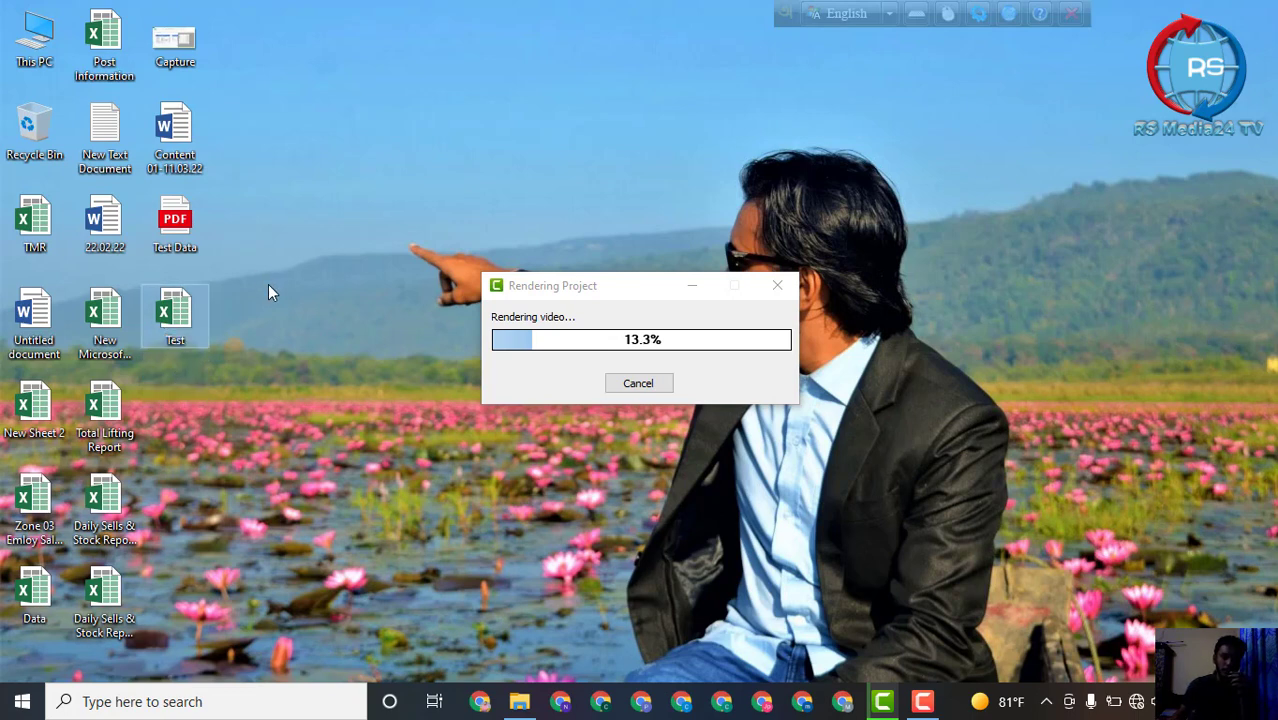
- Open the Test workbook from the desktop and maximize its window
double_click(178, 306)
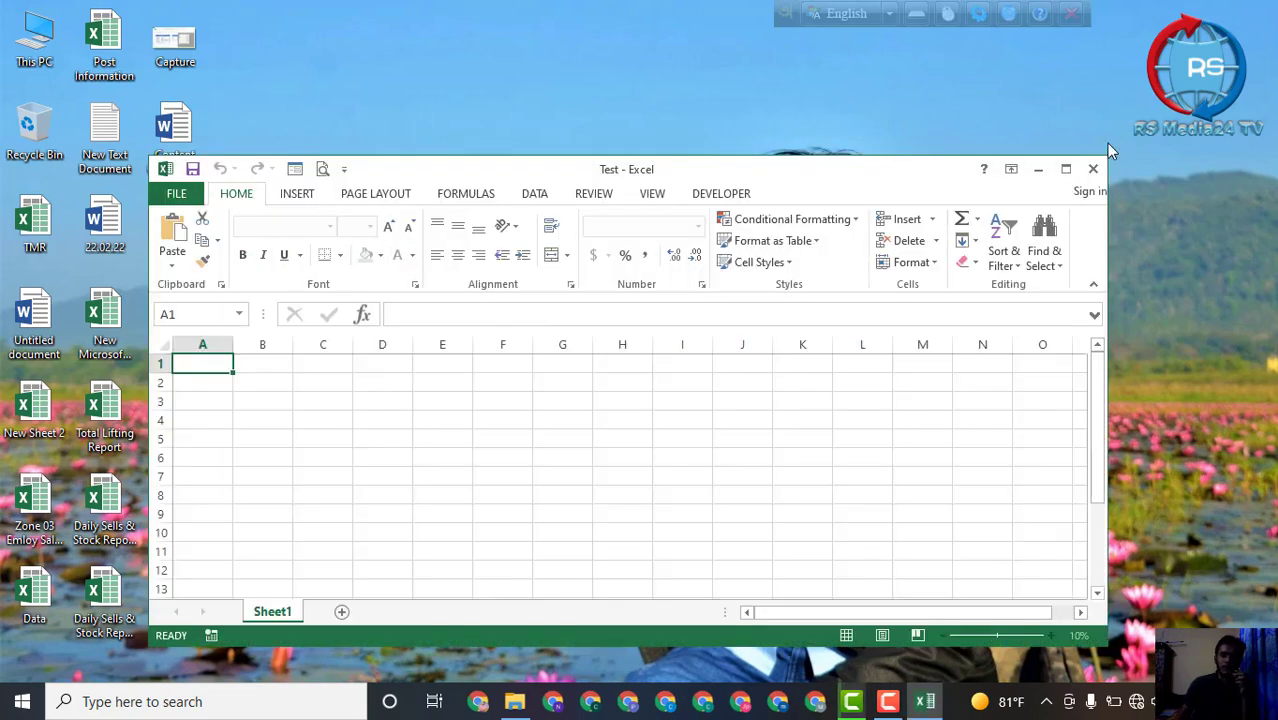
left_click(1066, 168)
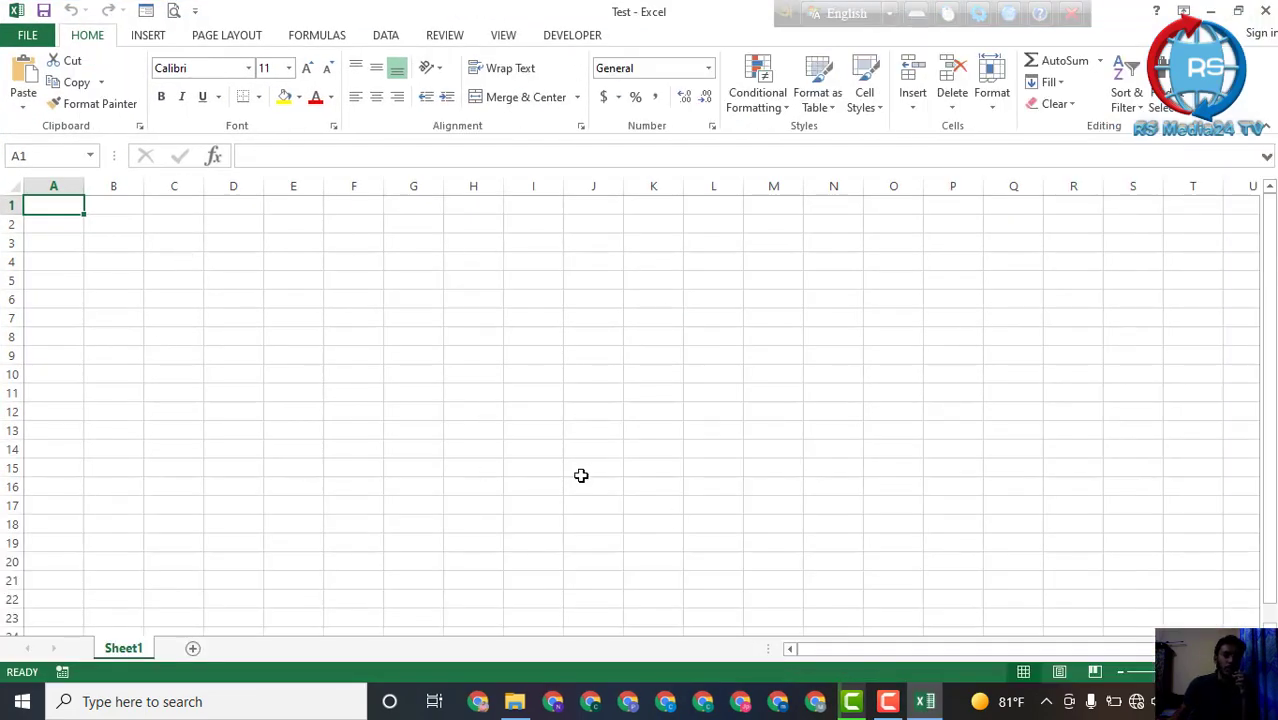
- Enter the sample text gfyilji in cell B4 and gfdykfdu in cell D4
left_click(200, 283)
left_click(89, 264)
type("gfyi")
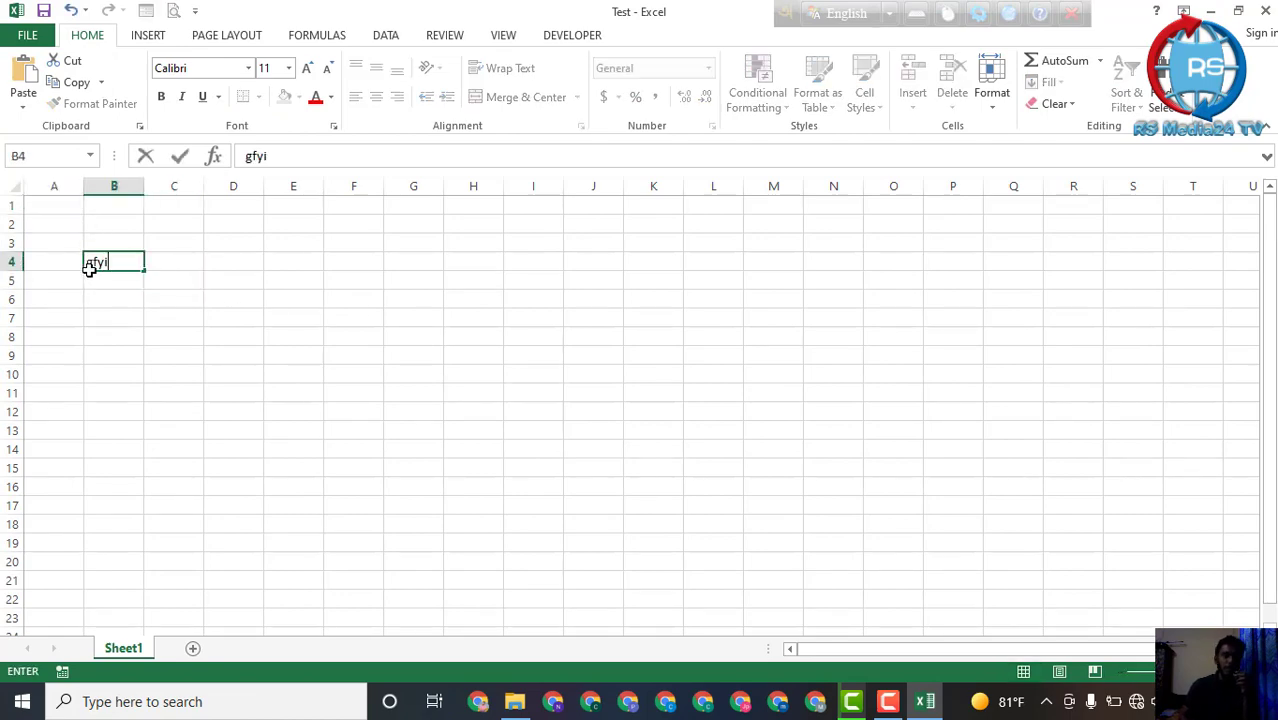
type("lji")
left_click(223, 259)
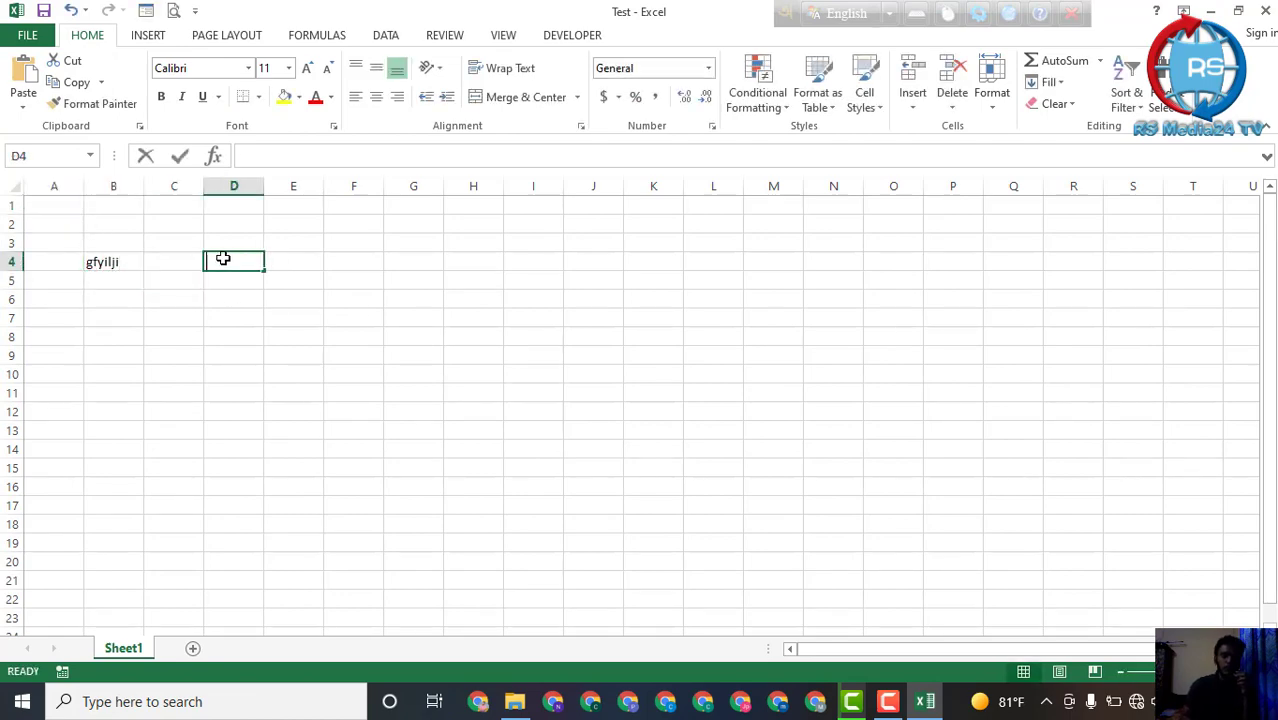
type("gfdykfdu")
left_click(451, 240)
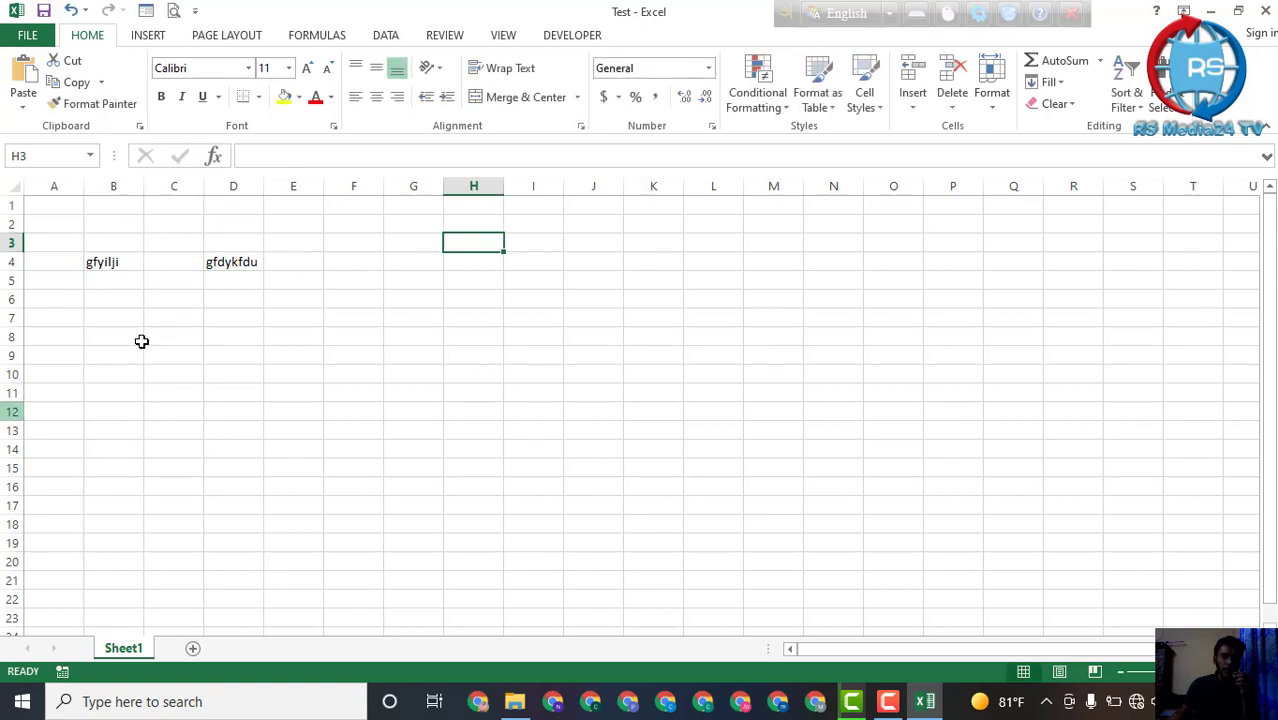
- Enter the sample text fuytui; in cell C8 and ftdyifli in cell B8
left_click(147, 337)
type("fuytui;")
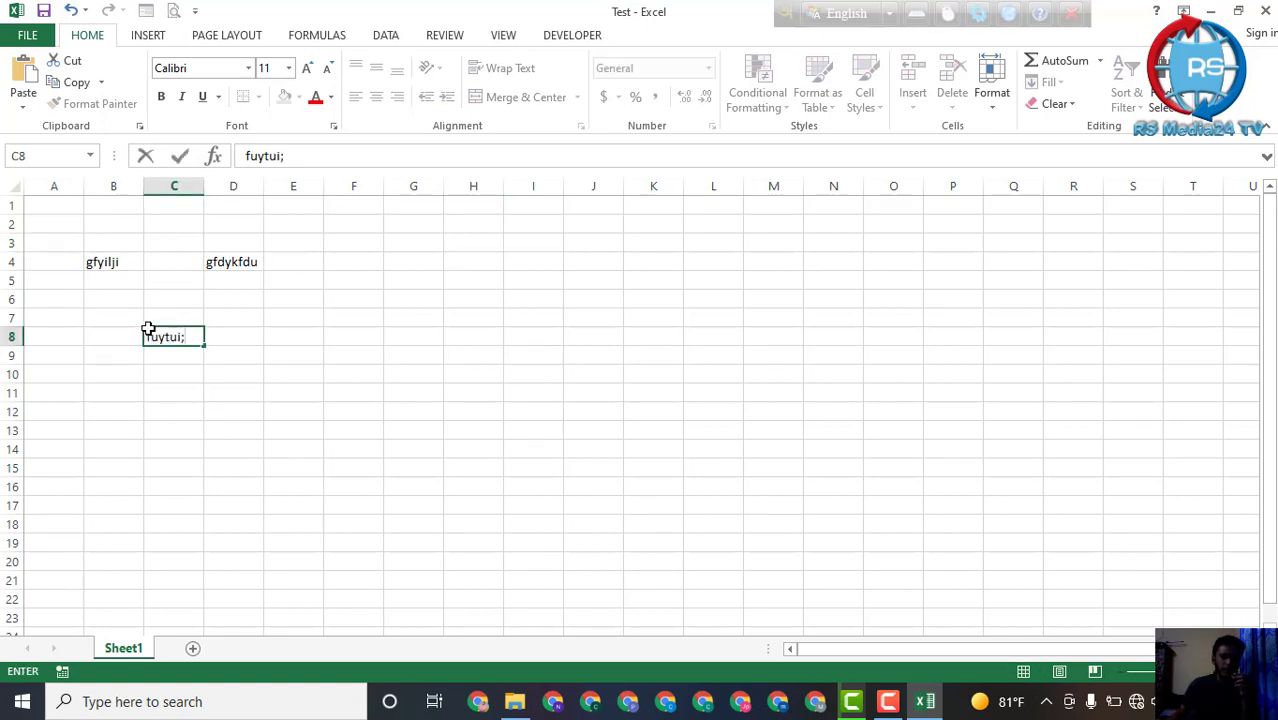
left_click(271, 348)
left_click(100, 333)
type("ftdyif")
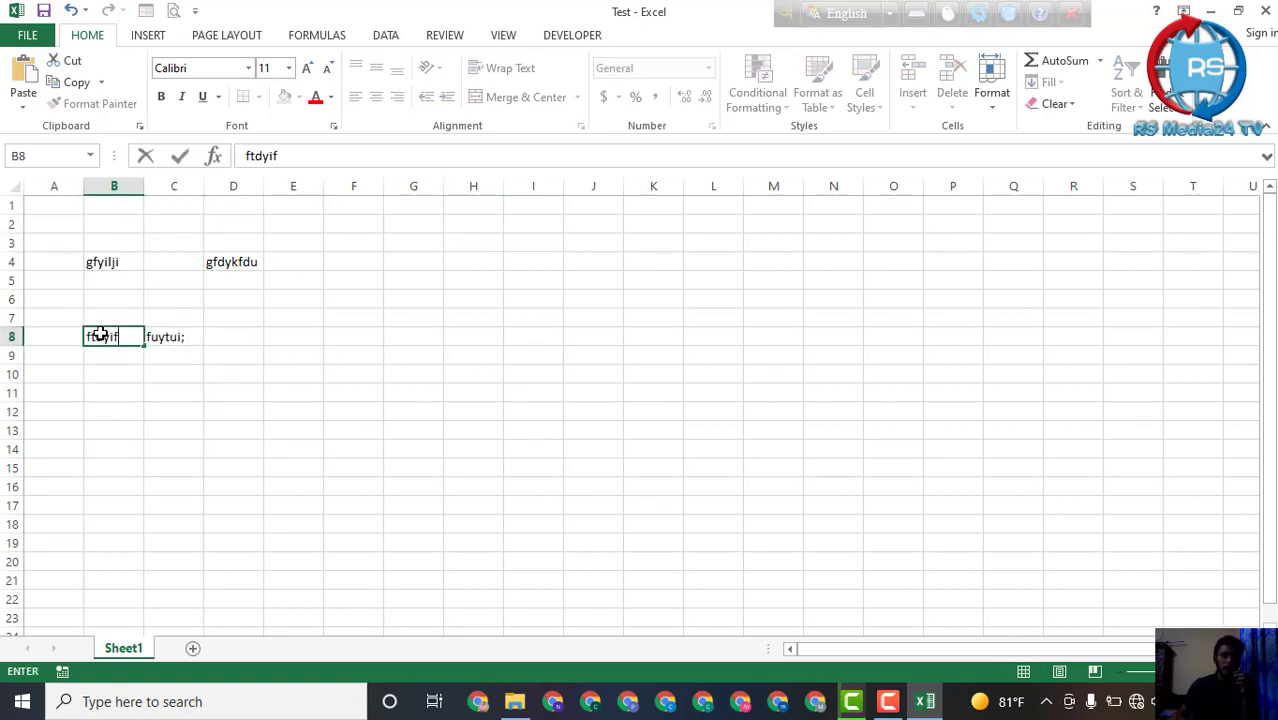
type("li")
left_click(267, 317)
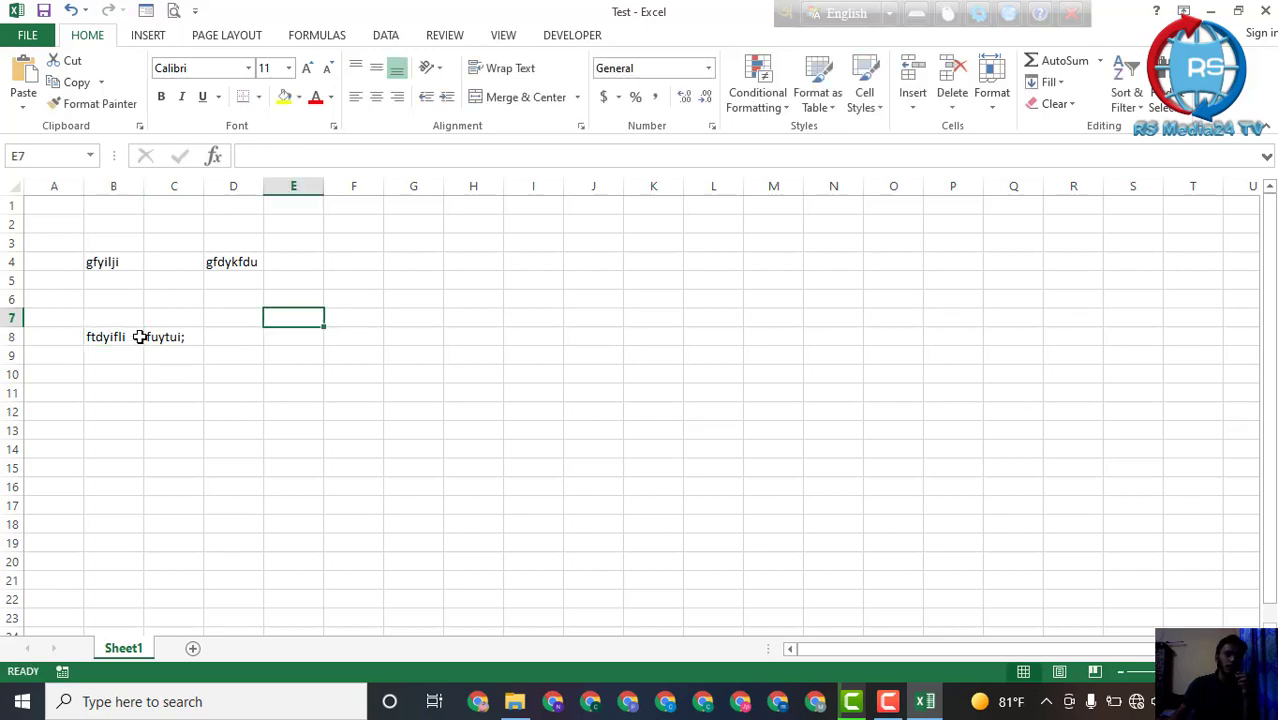
- Undo the last two text entries, in cells B8 and C8
left_click(74, 11)
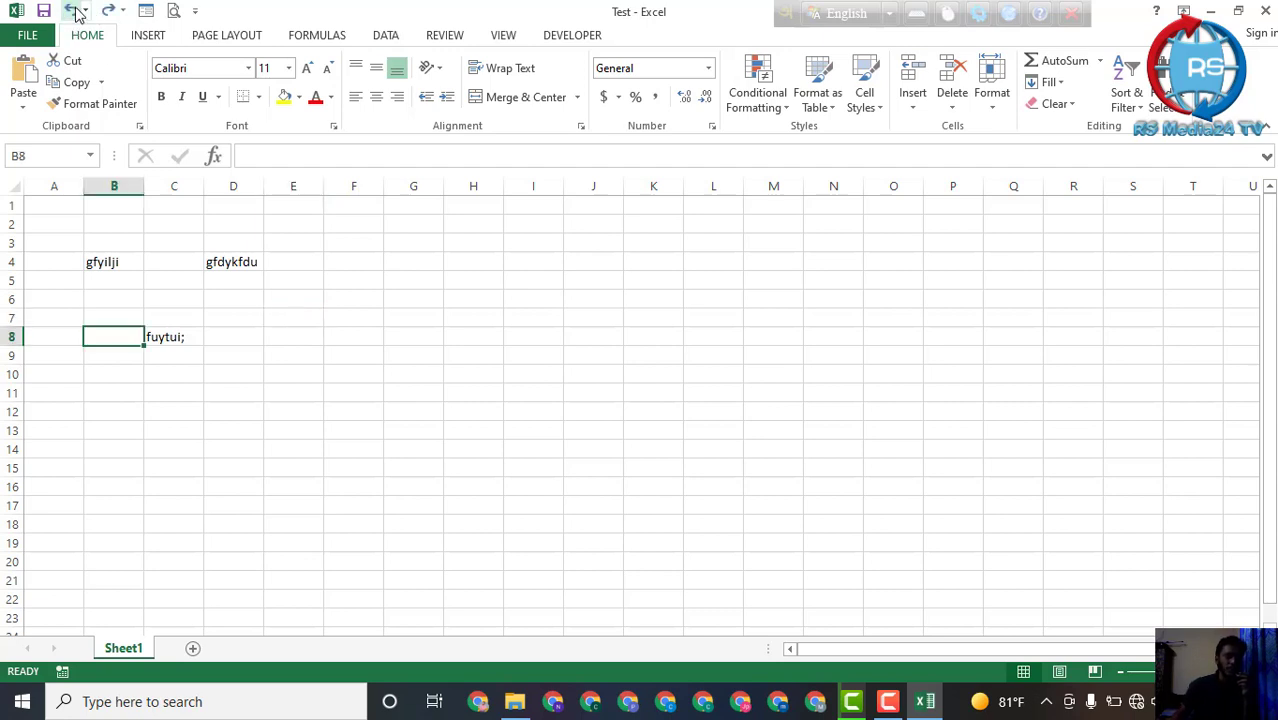
left_click(74, 11)
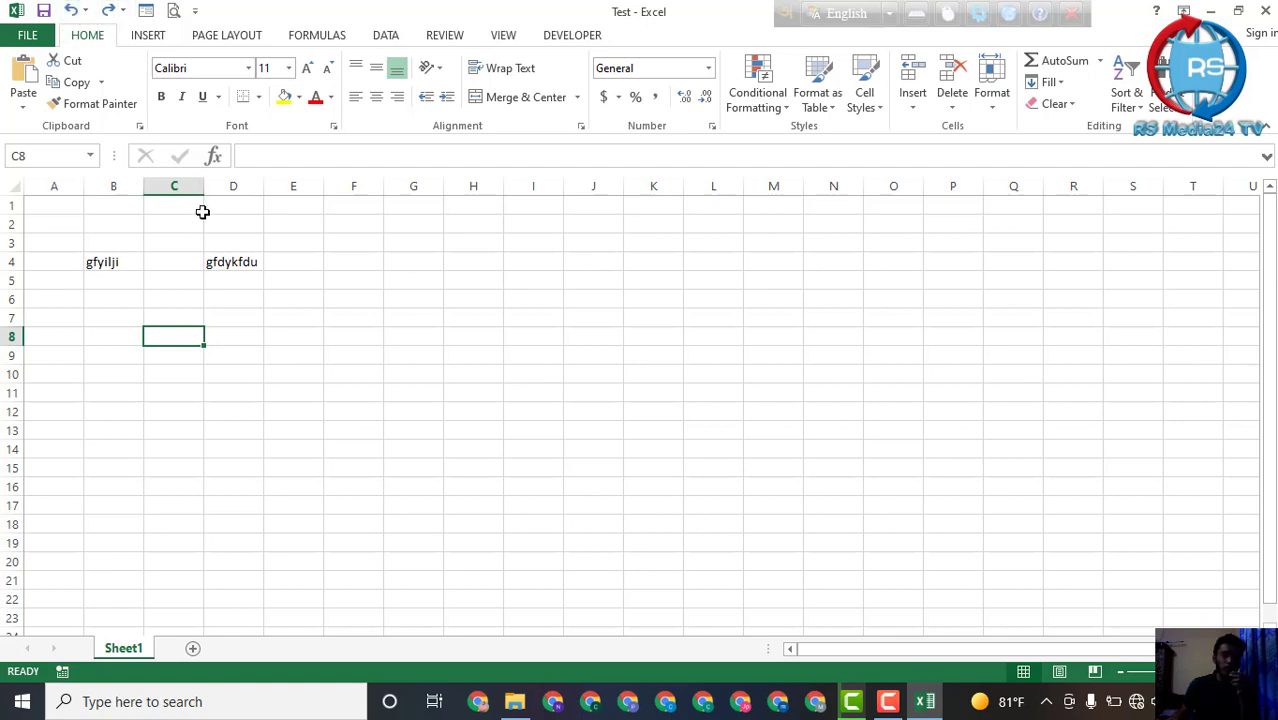
- Redo the two undone text entries in cells C8 and B8 and save the workbook
left_click(106, 12)
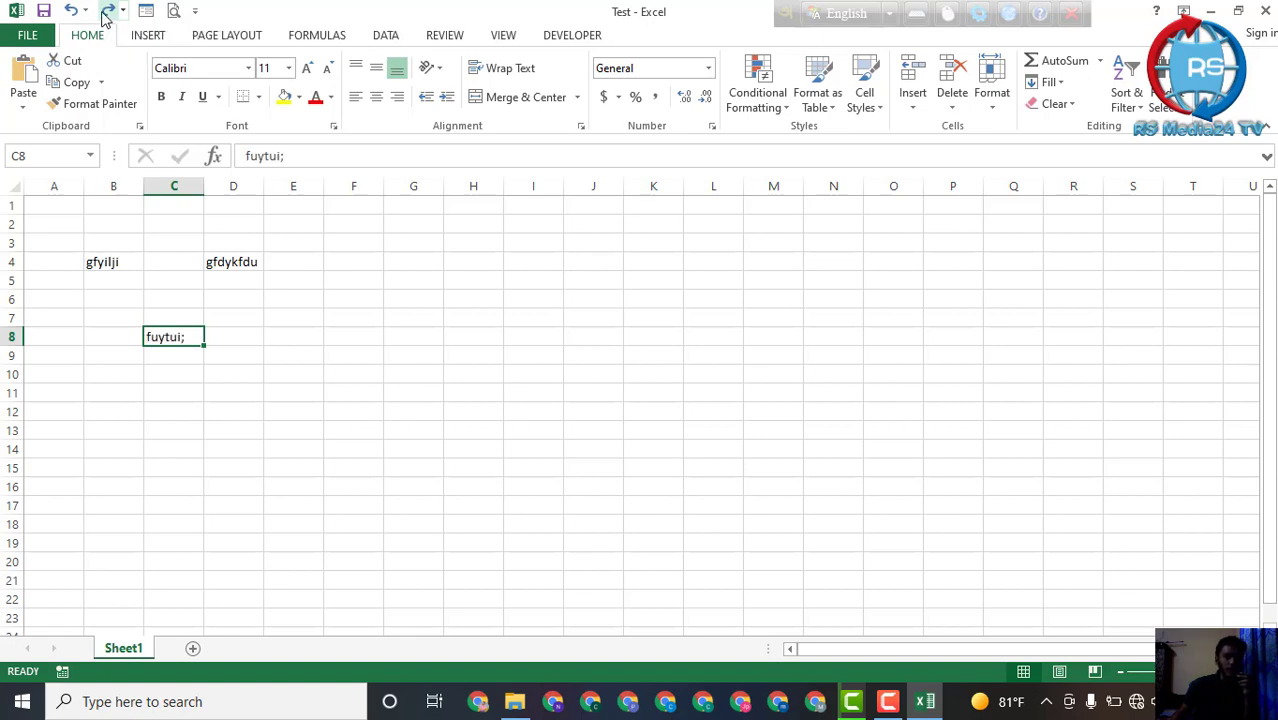
left_click(106, 12)
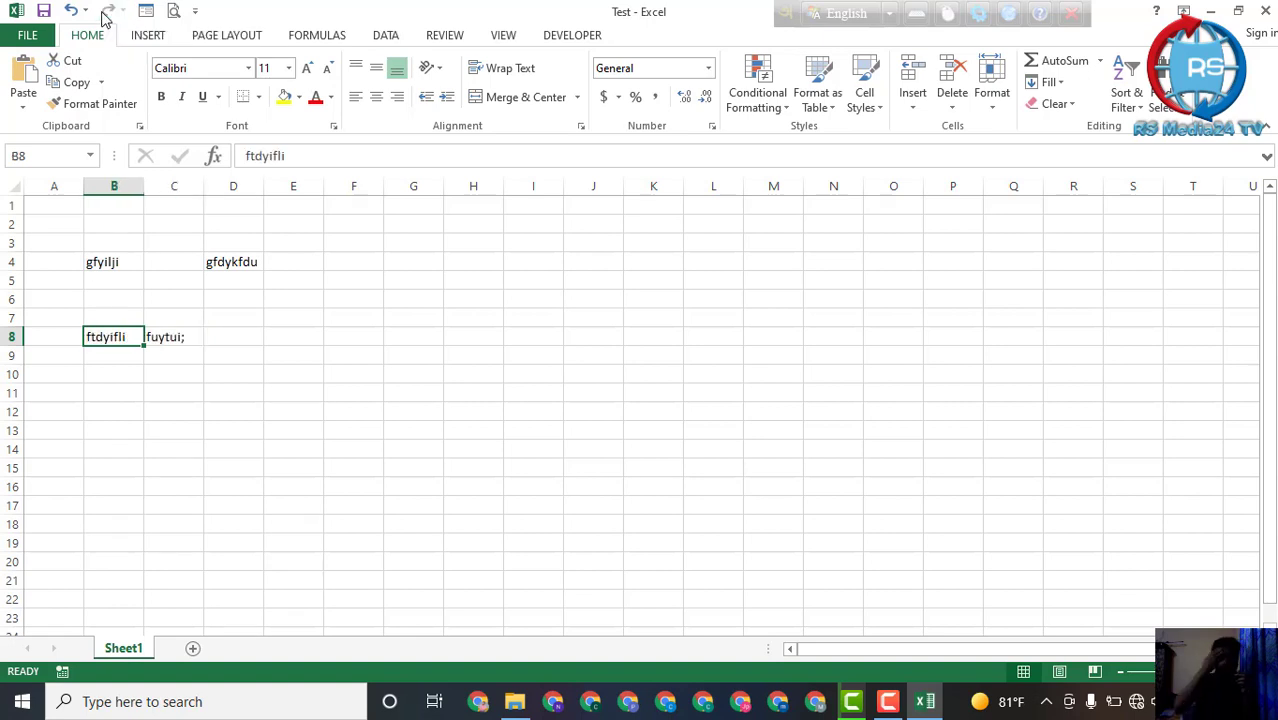
left_click(43, 11)
- View the print preview of the sheet and return to the worksheet
left_click(175, 11)
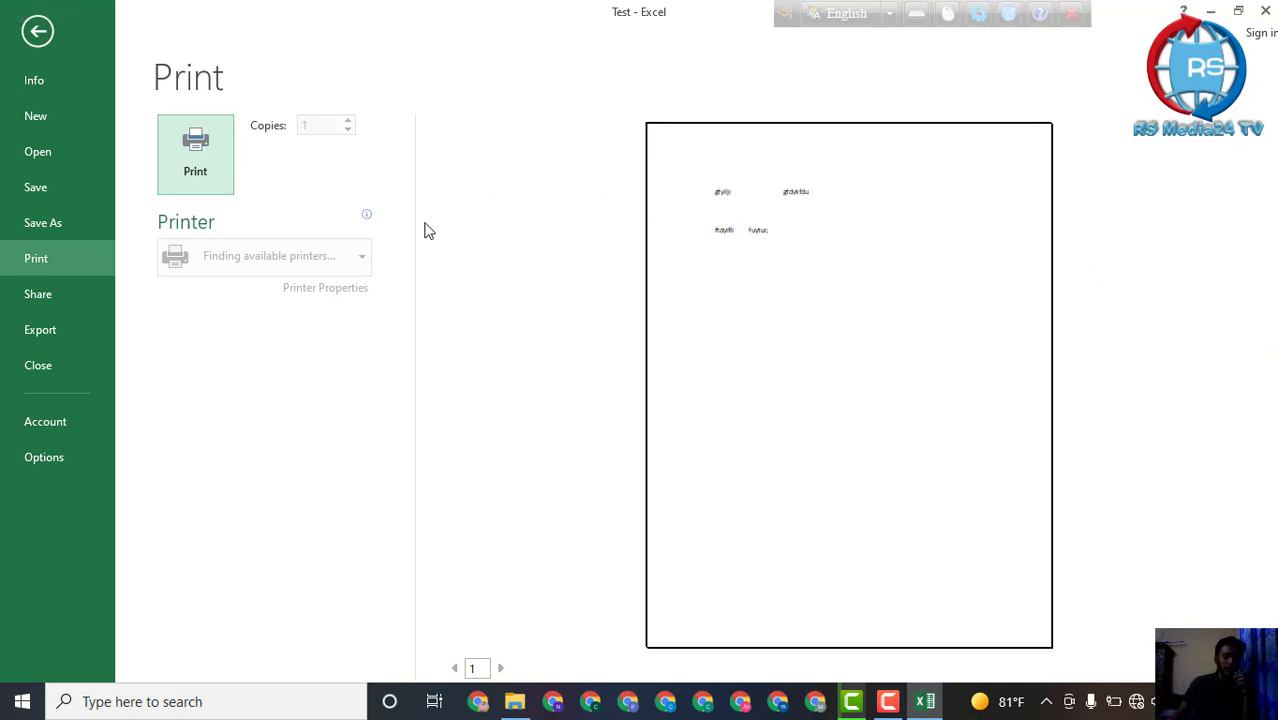
left_click(42, 33)
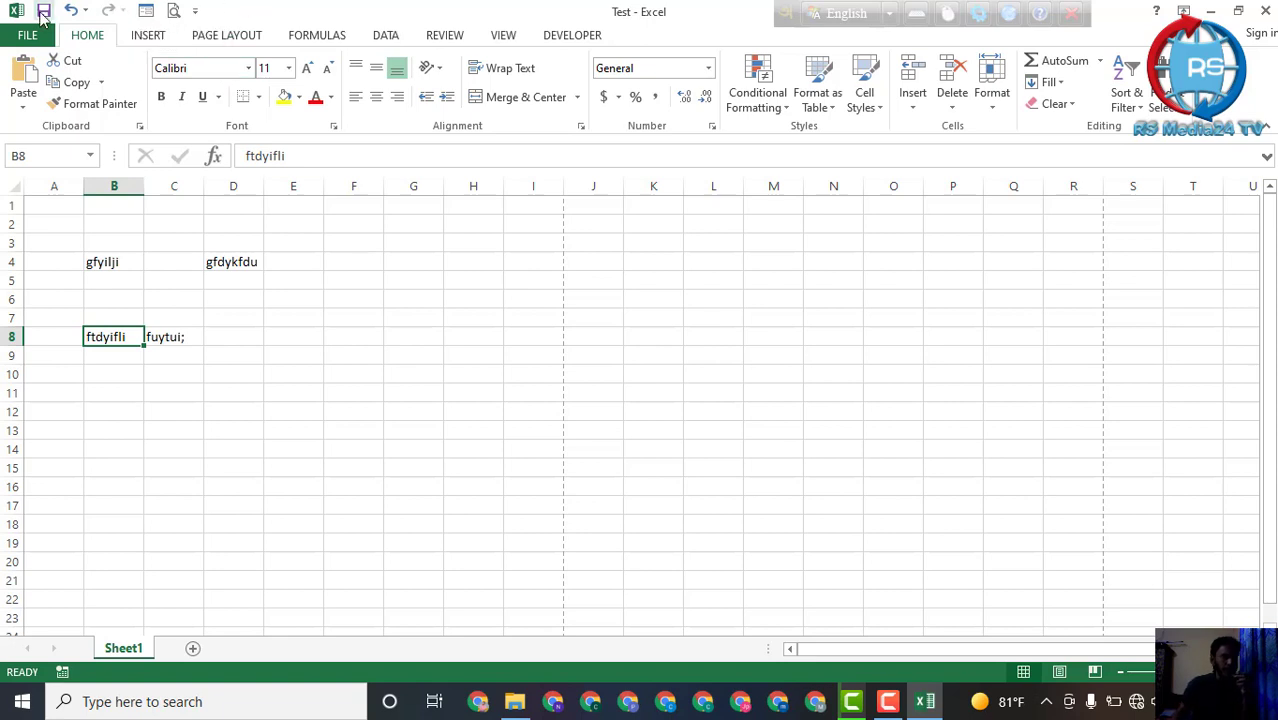
- Remove Print Preview and Print from the Quick Access Toolbar
left_click(195, 12)
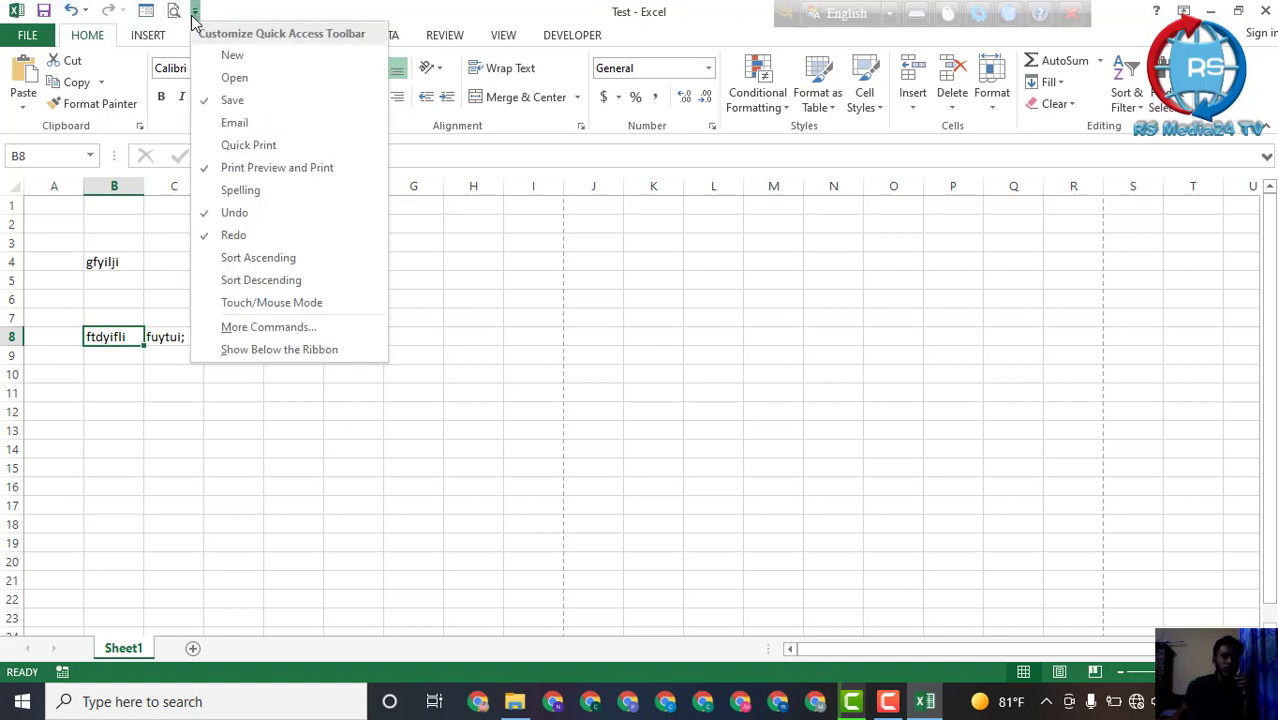
left_click(241, 171)
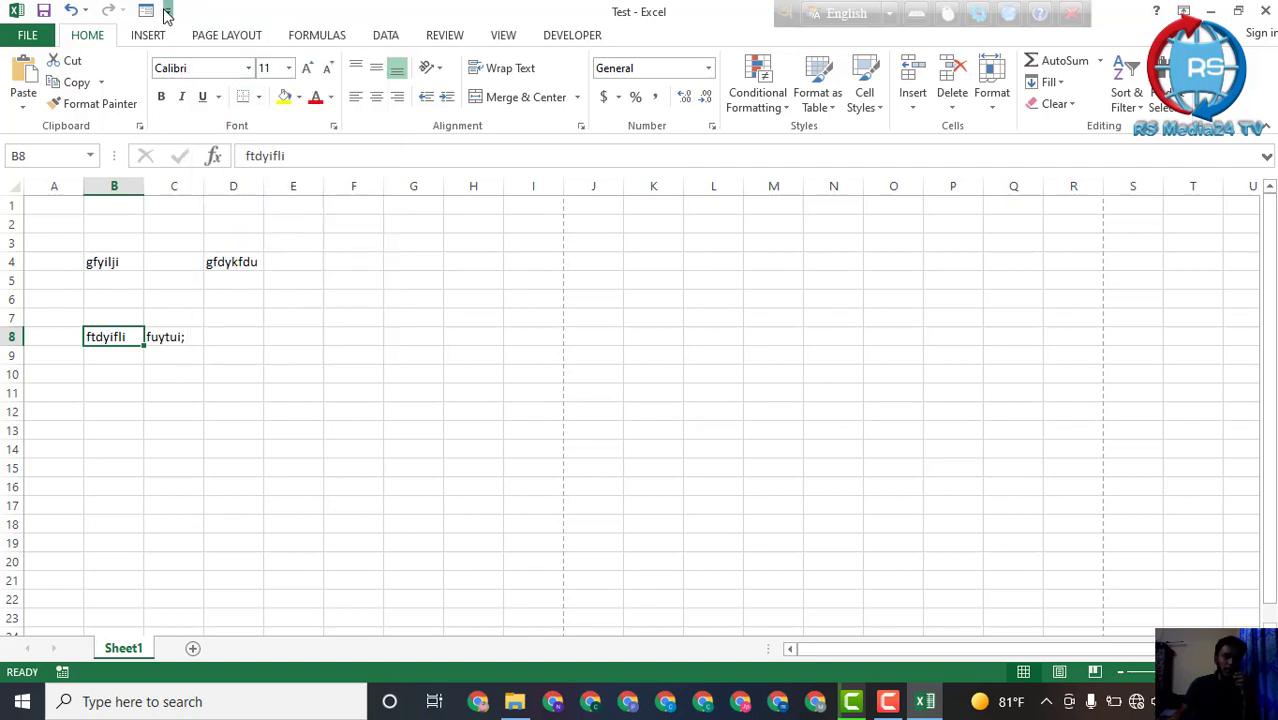
- Try to open the data Form for the sample text and select cell B4
left_click(167, 12)
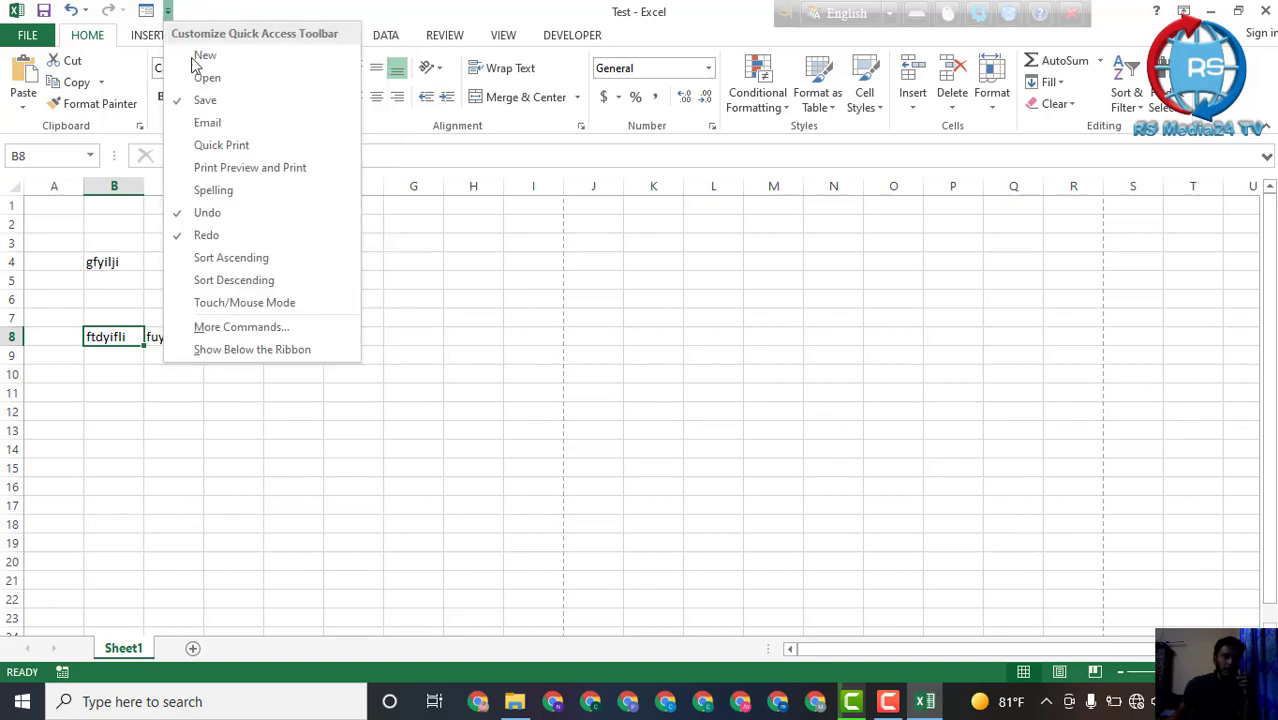
left_click(148, 10)
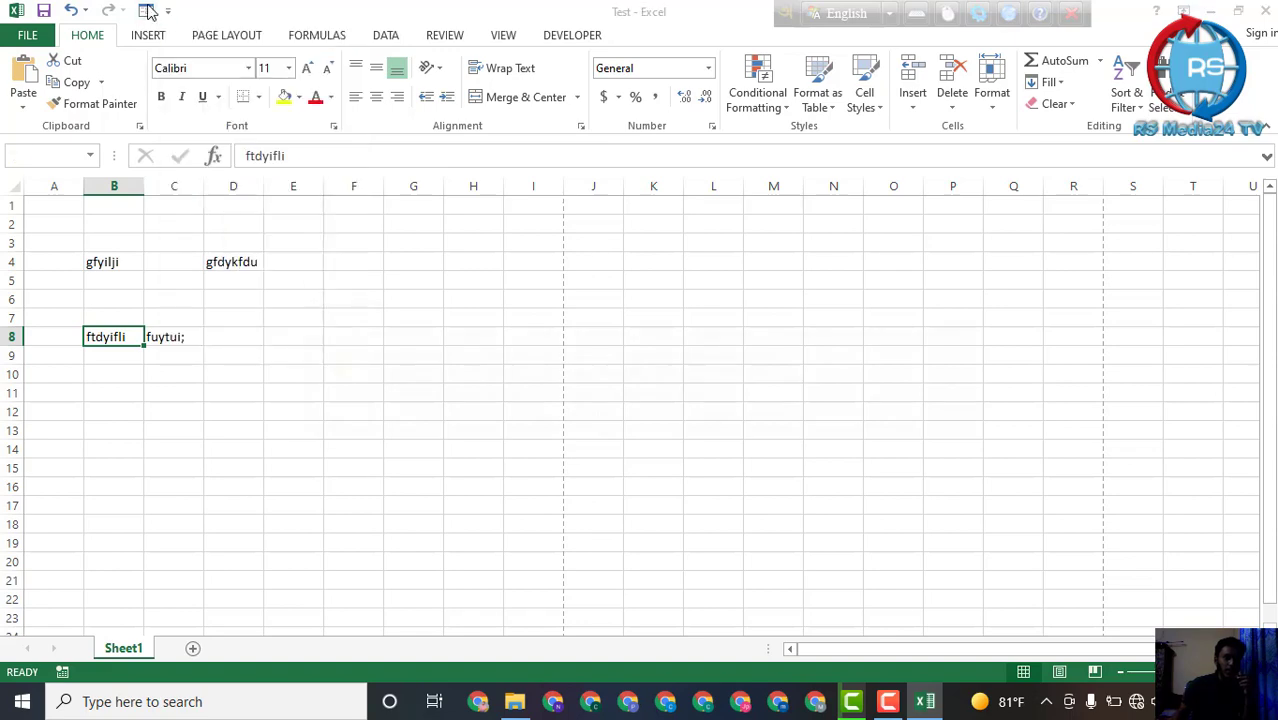
left_click(976, 301)
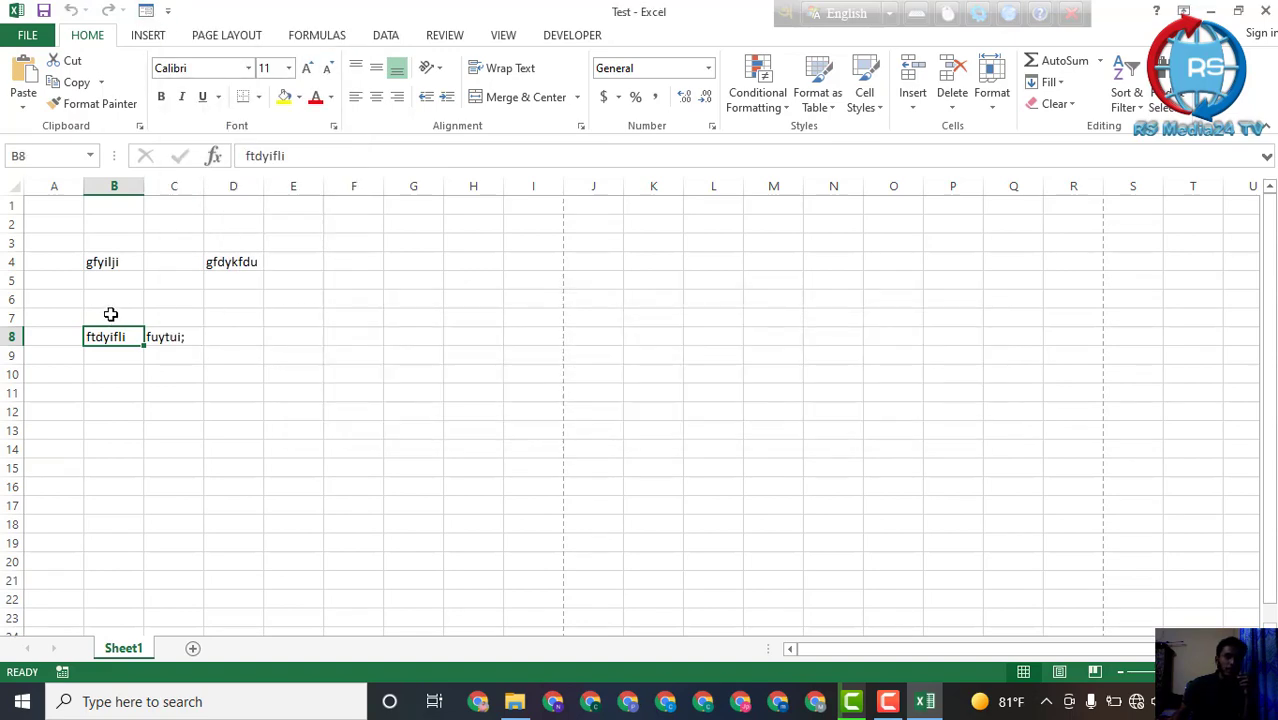
left_click(109, 259)
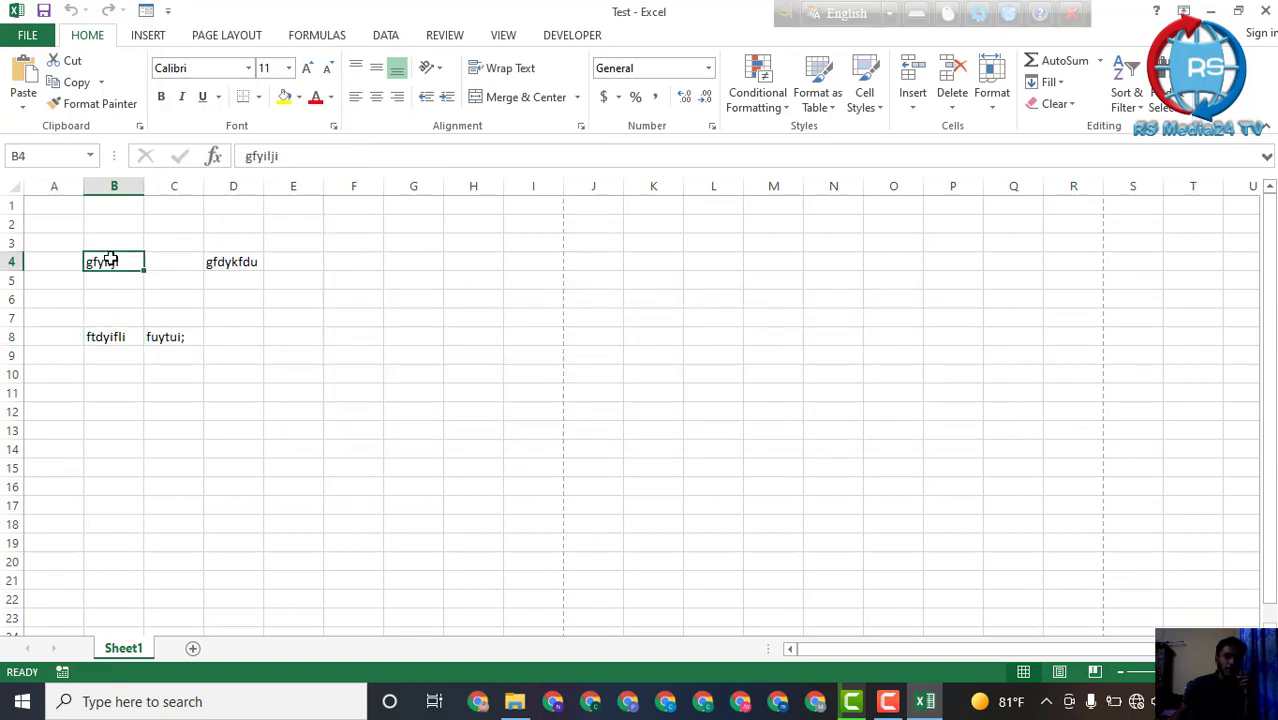
- Add Print Preview and Print back to the Quick Access Toolbar
left_click(168, 10)
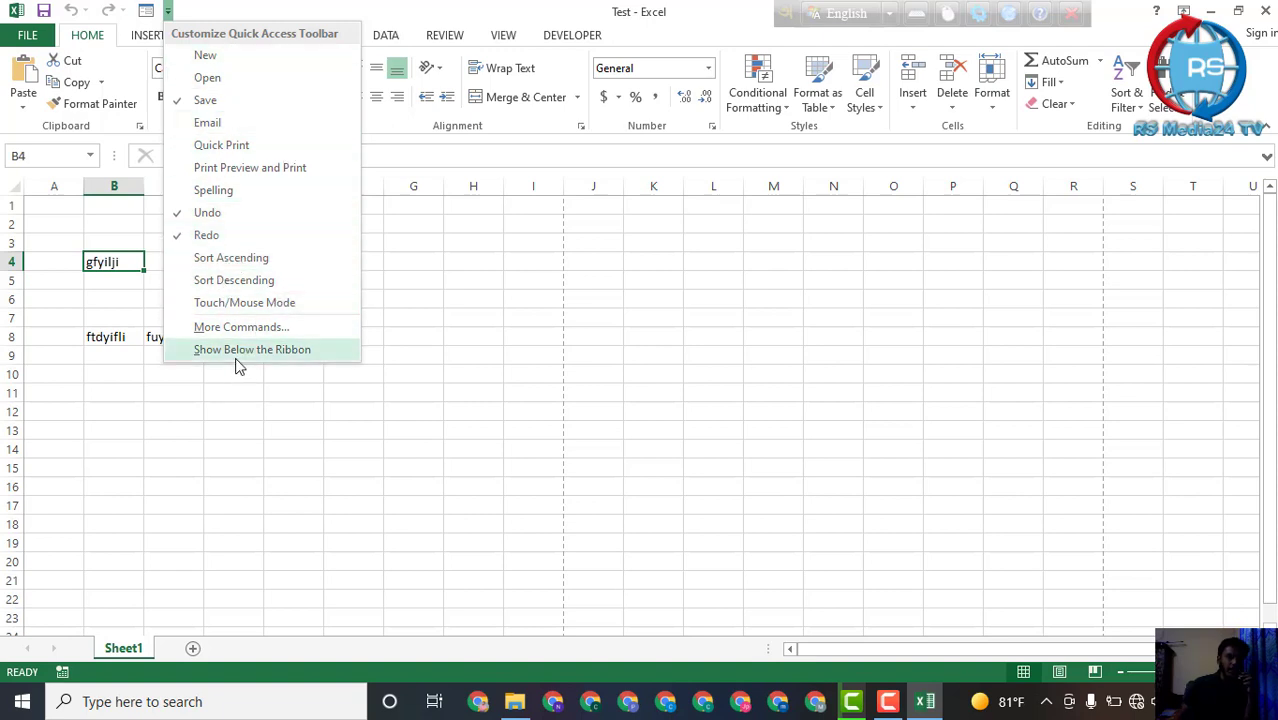
left_click(226, 168)
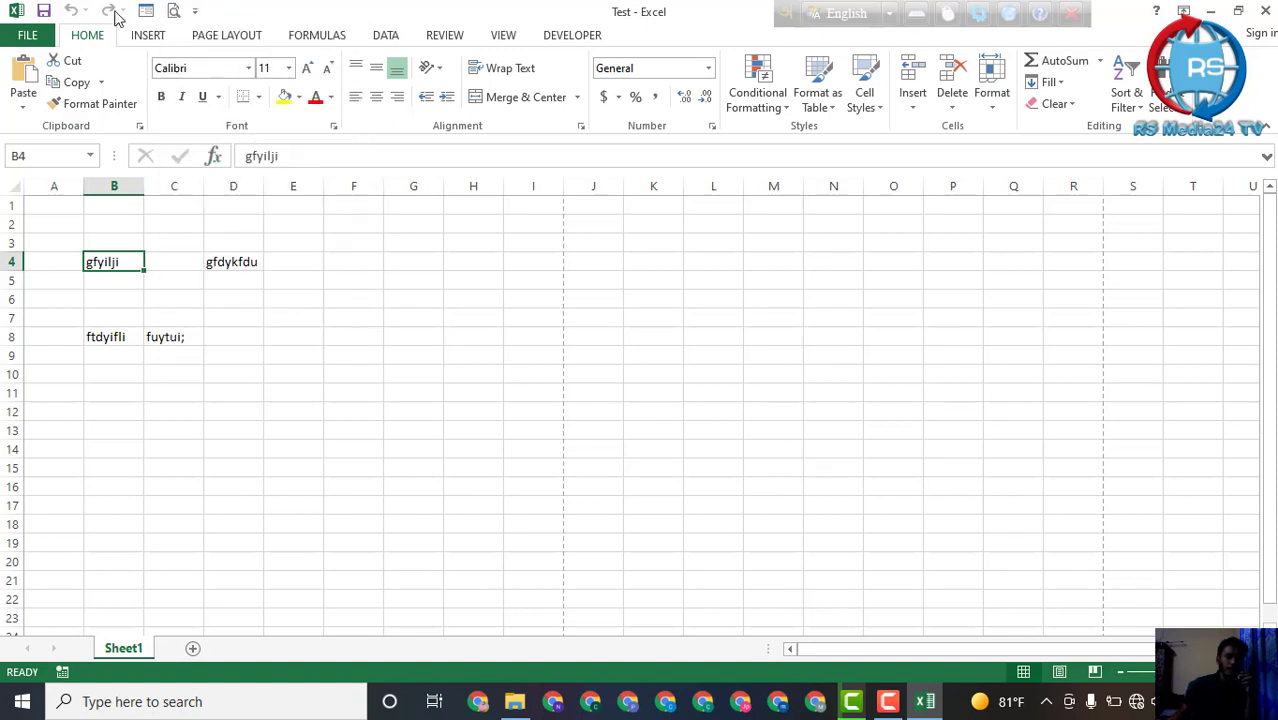
- Add Quick Print to the Quick Access Toolbar and print the sheet with it
left_click(195, 12)
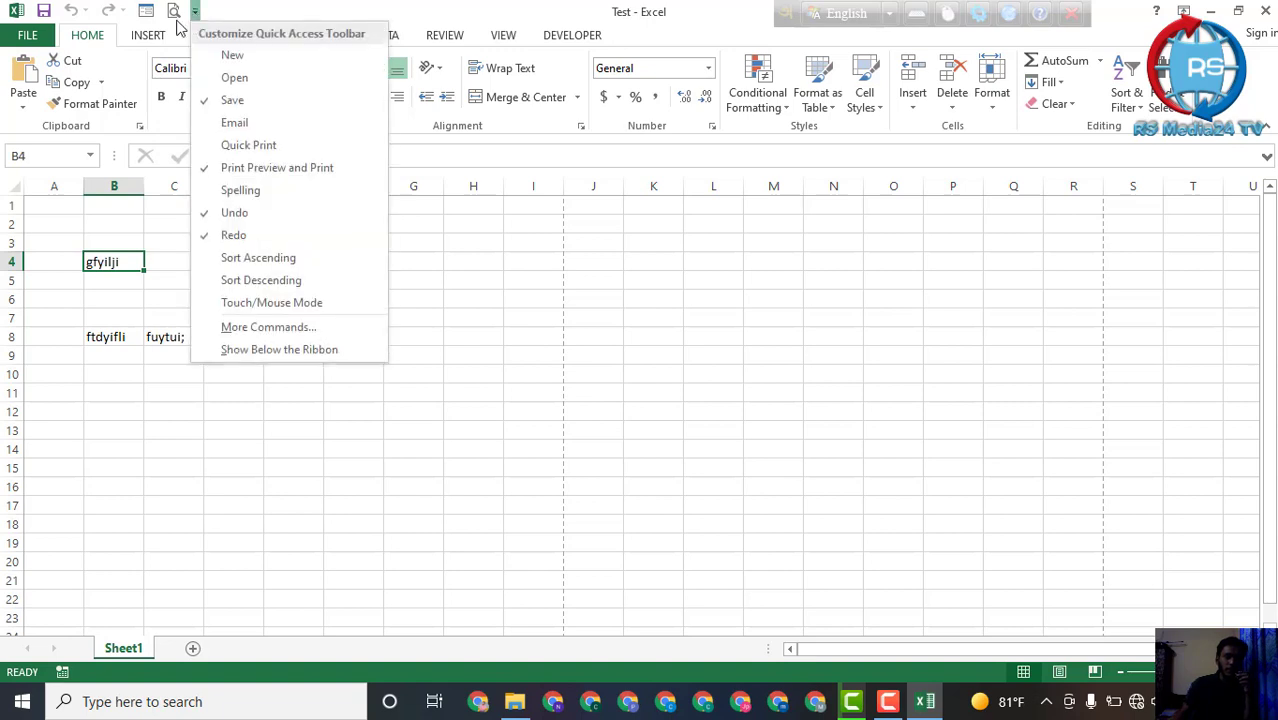
left_click(312, 147)
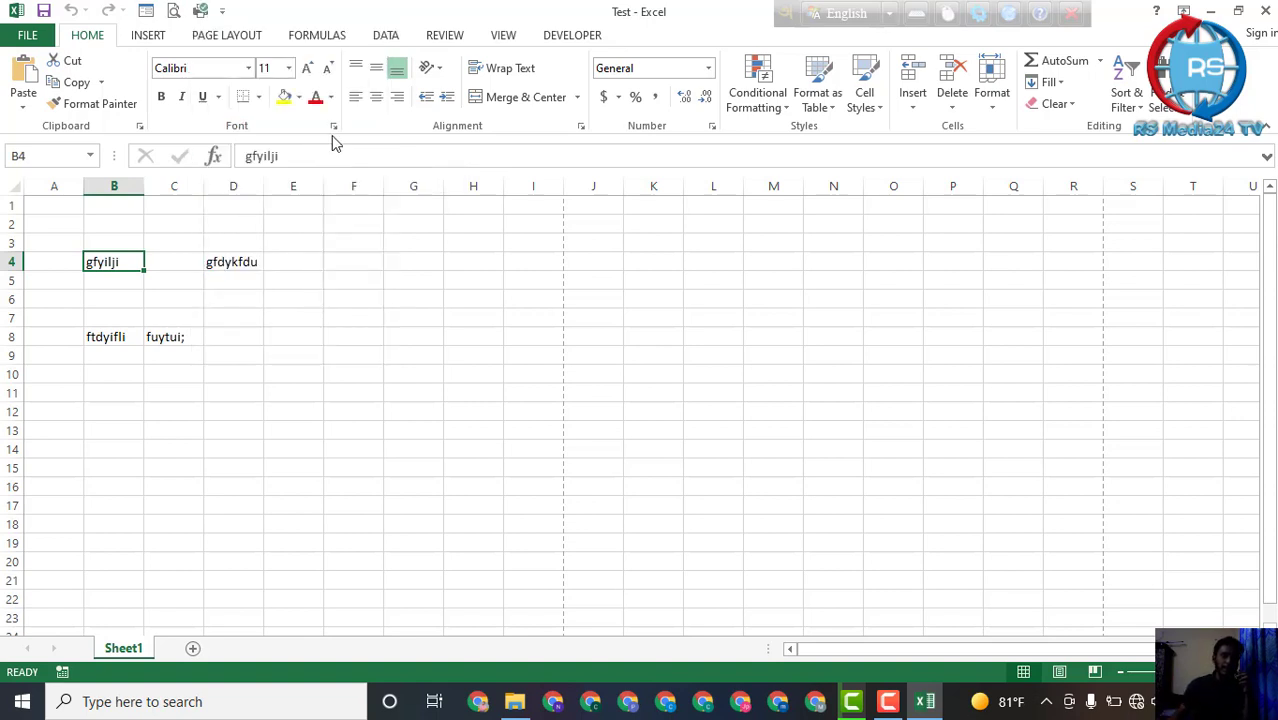
left_click(201, 11)
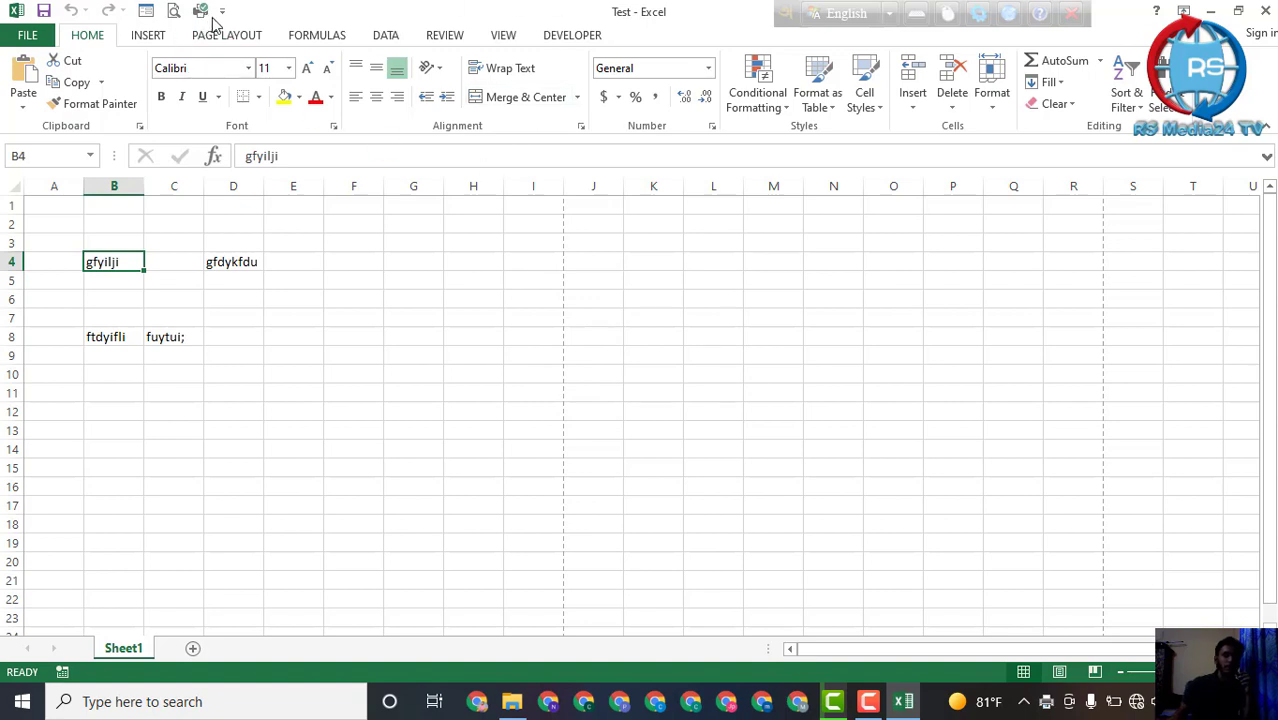
- Remove Quick Print from the Quick Access Toolbar and select empty cell G5
left_click(221, 12)
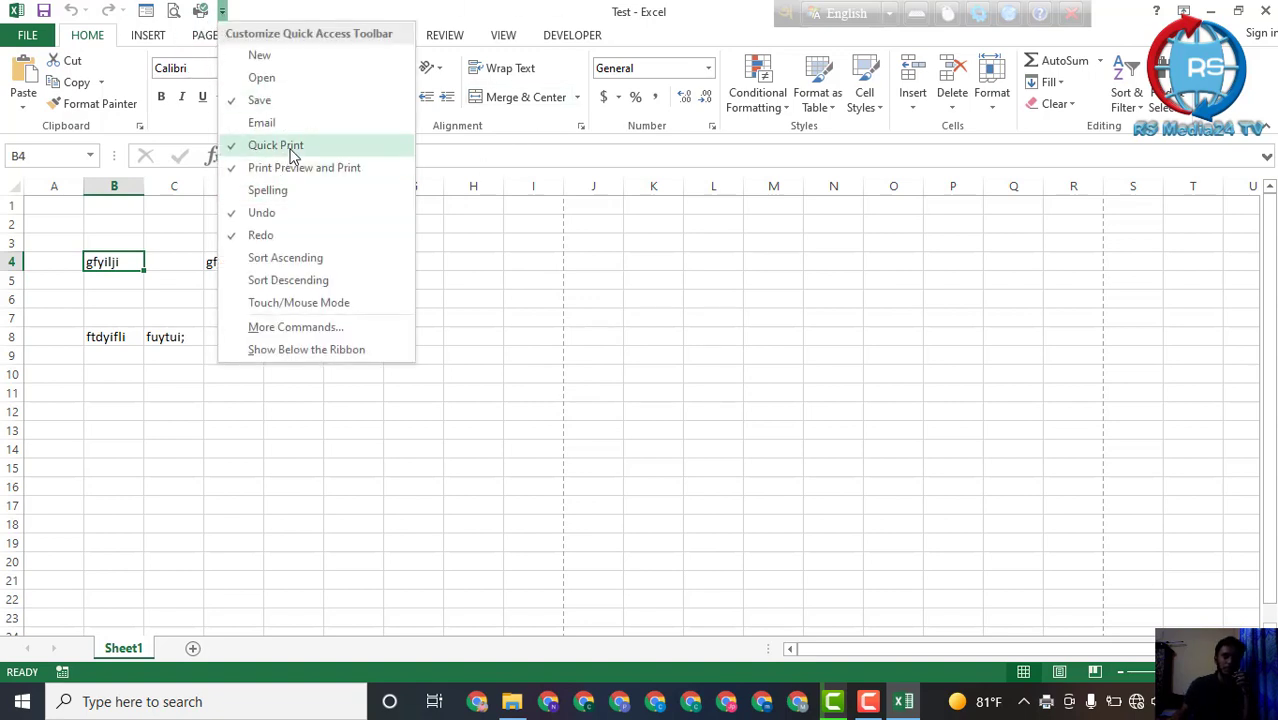
key("Escape")
left_click(374, 393)
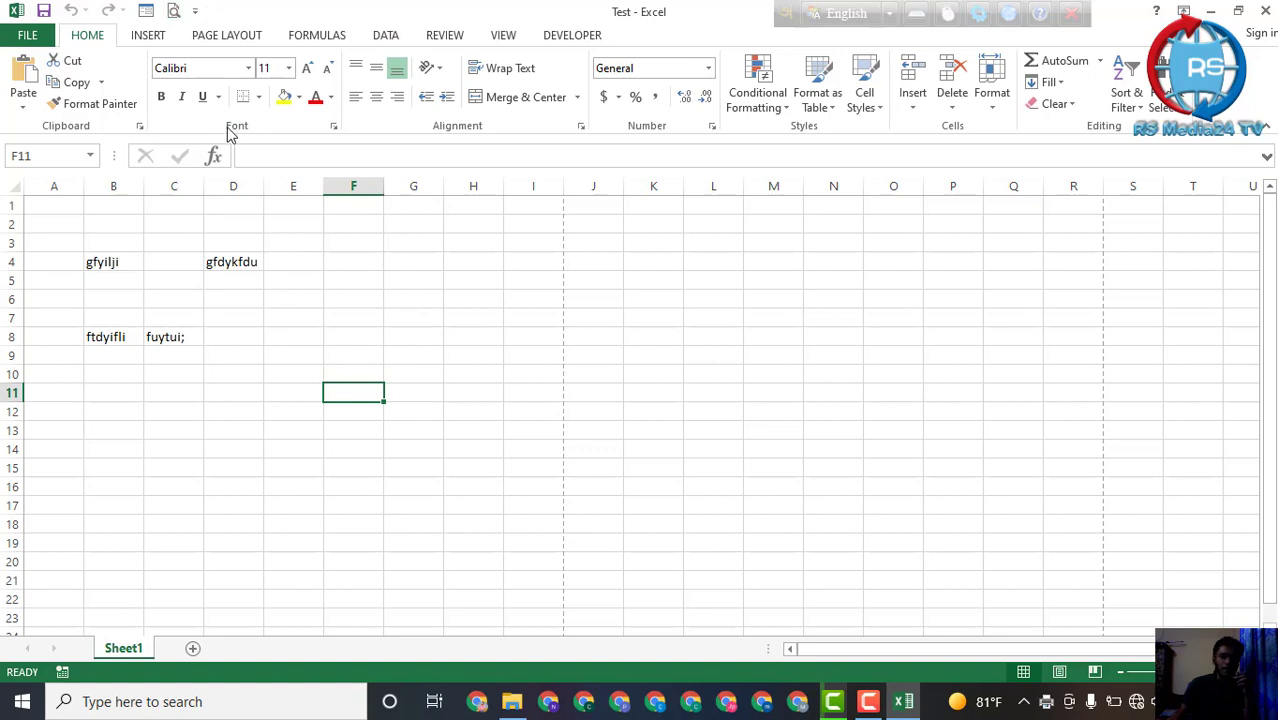
left_click(413, 281)
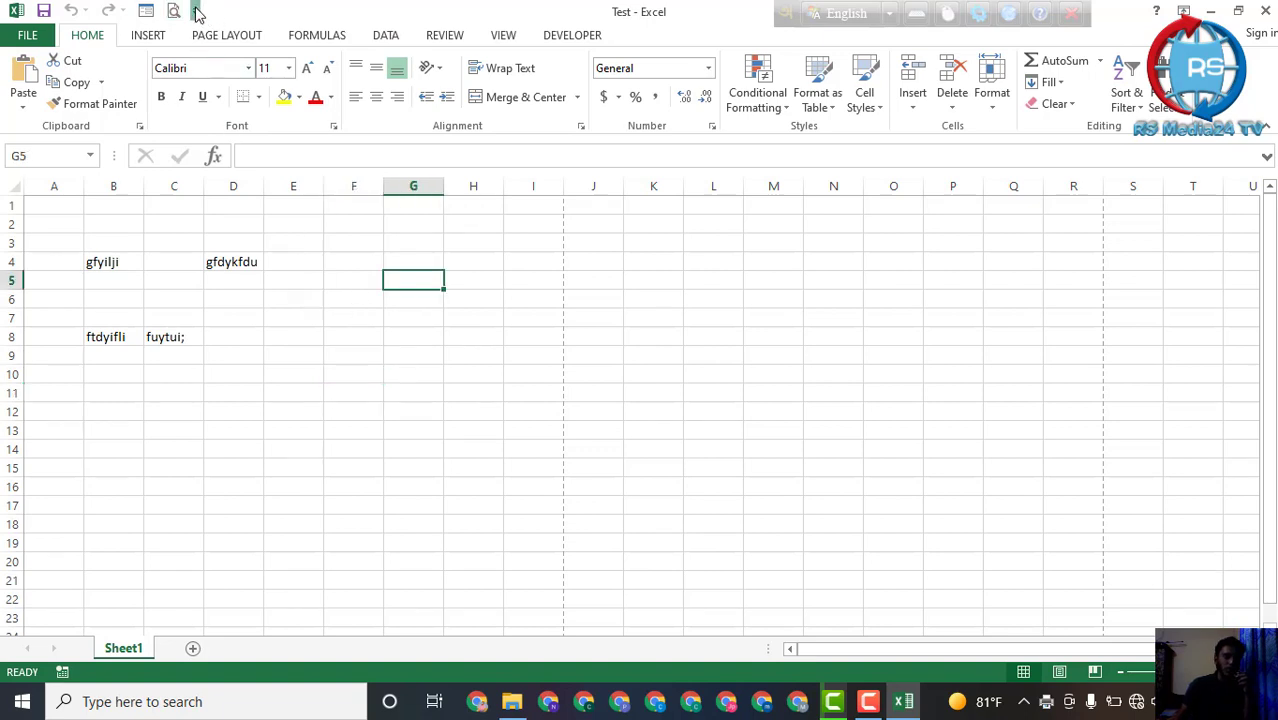
- Open the full Quick Access Toolbar customization options and browse the Commands Not in the Ribbon
left_click(196, 12)
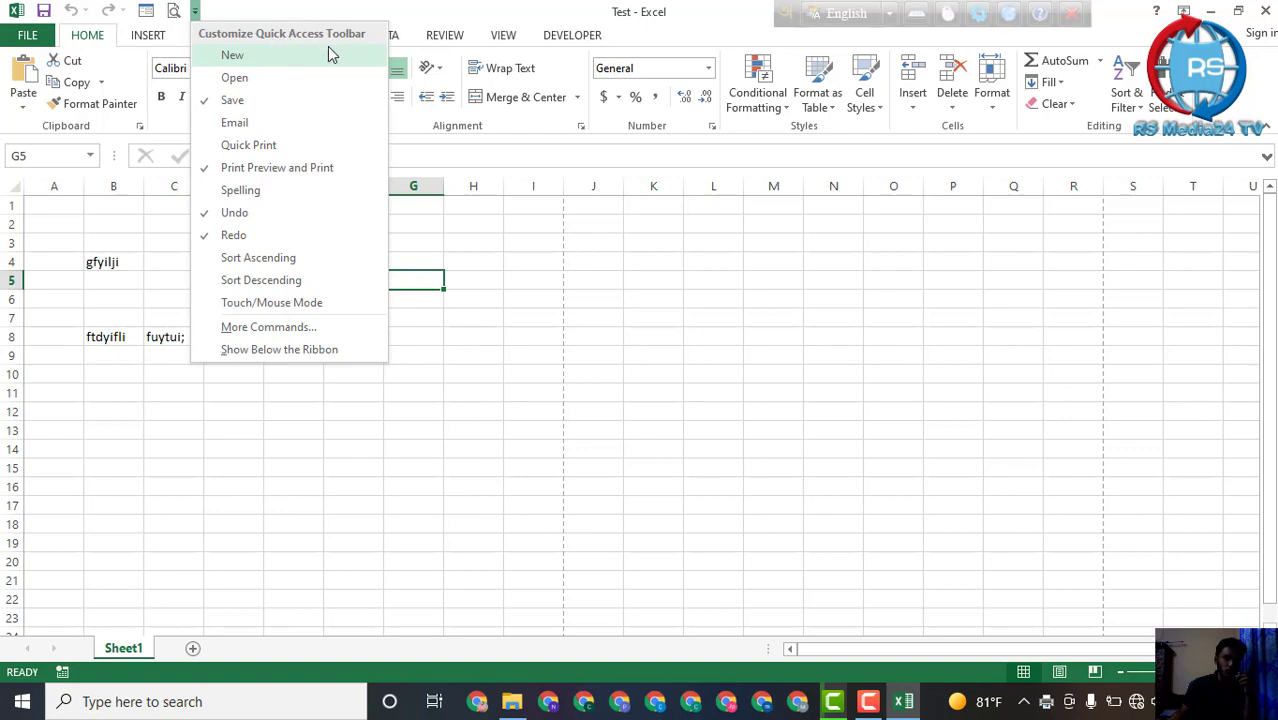
key("Escape")
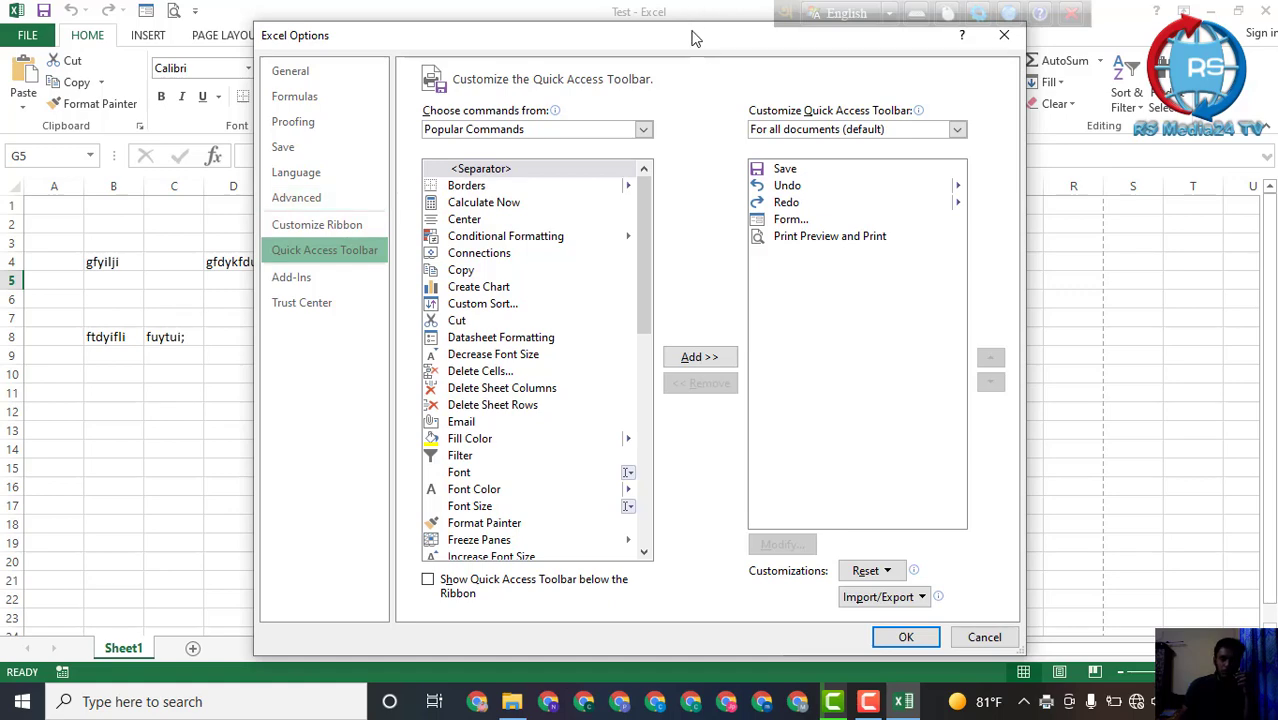
left_click_drag(695, 36, 687, 38)
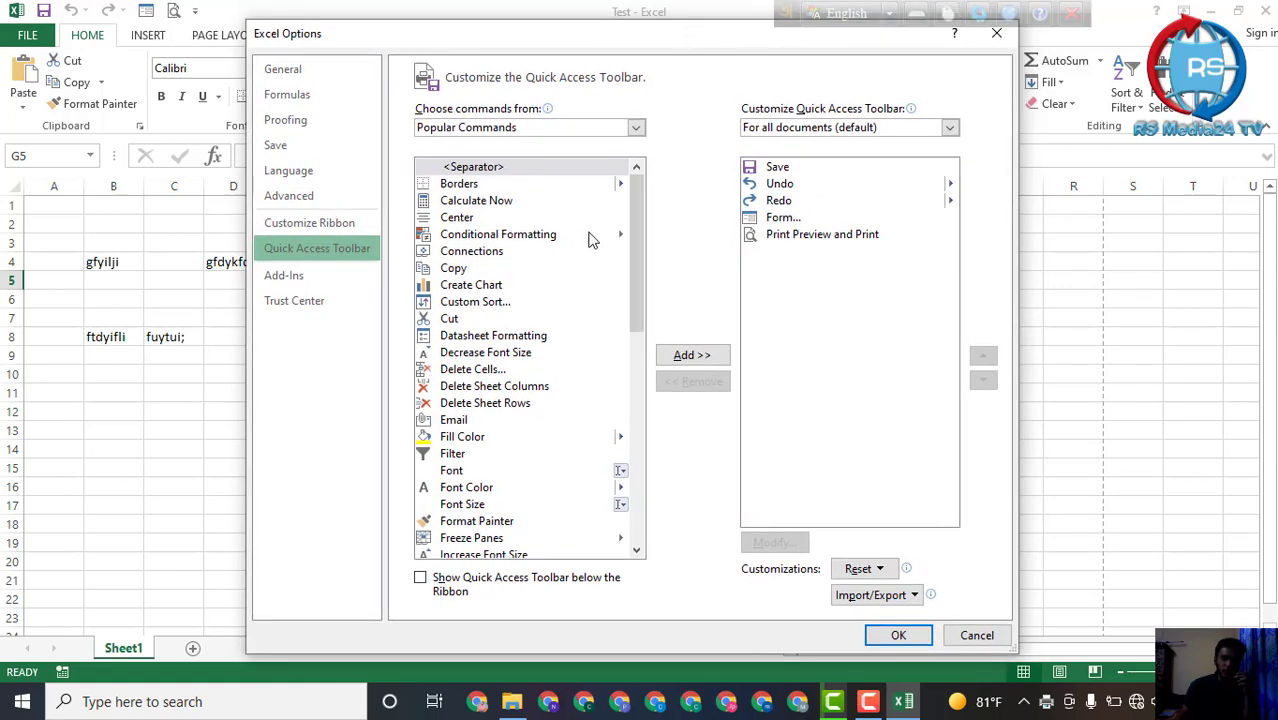
left_click(636, 129)
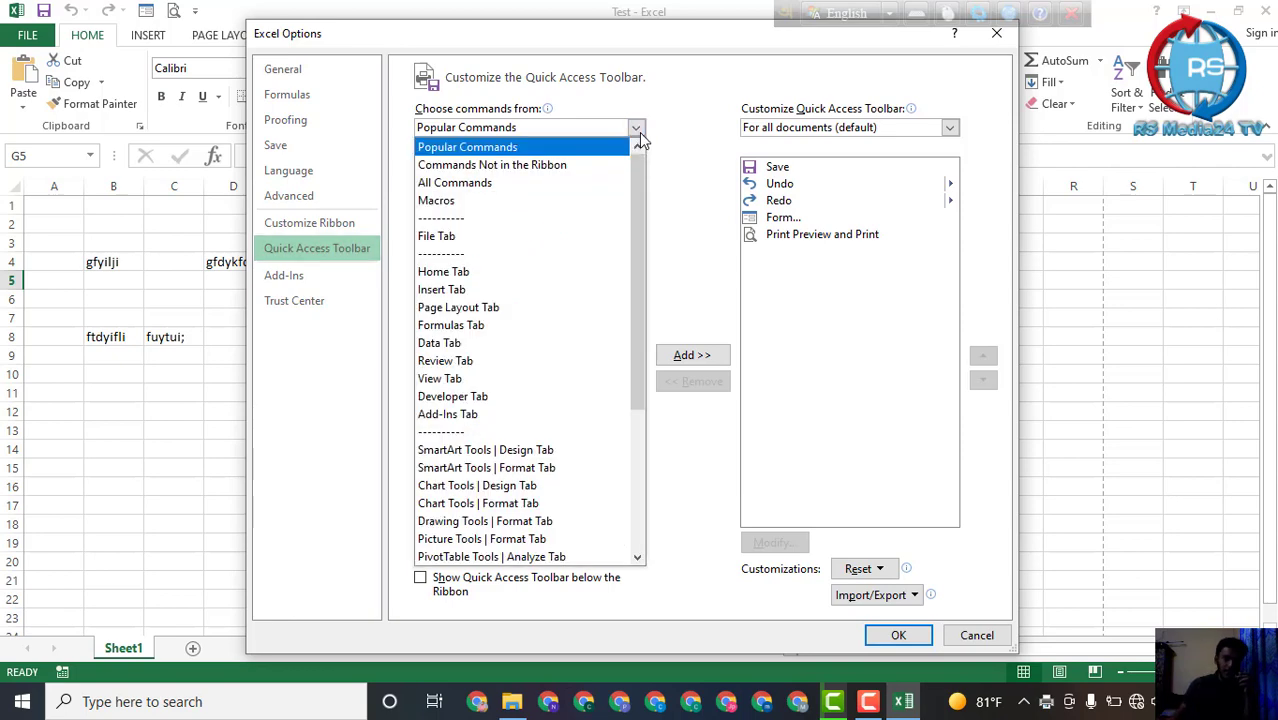
left_click(560, 166)
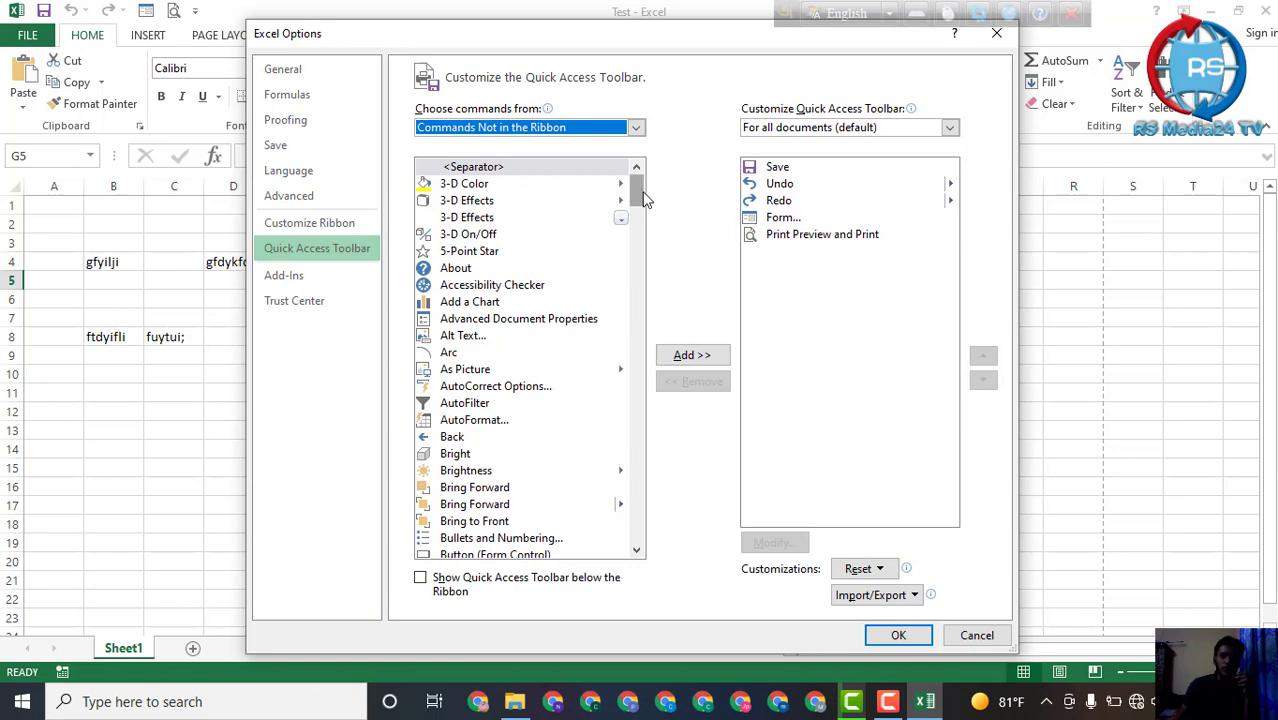
left_click_drag(642, 192, 645, 258)
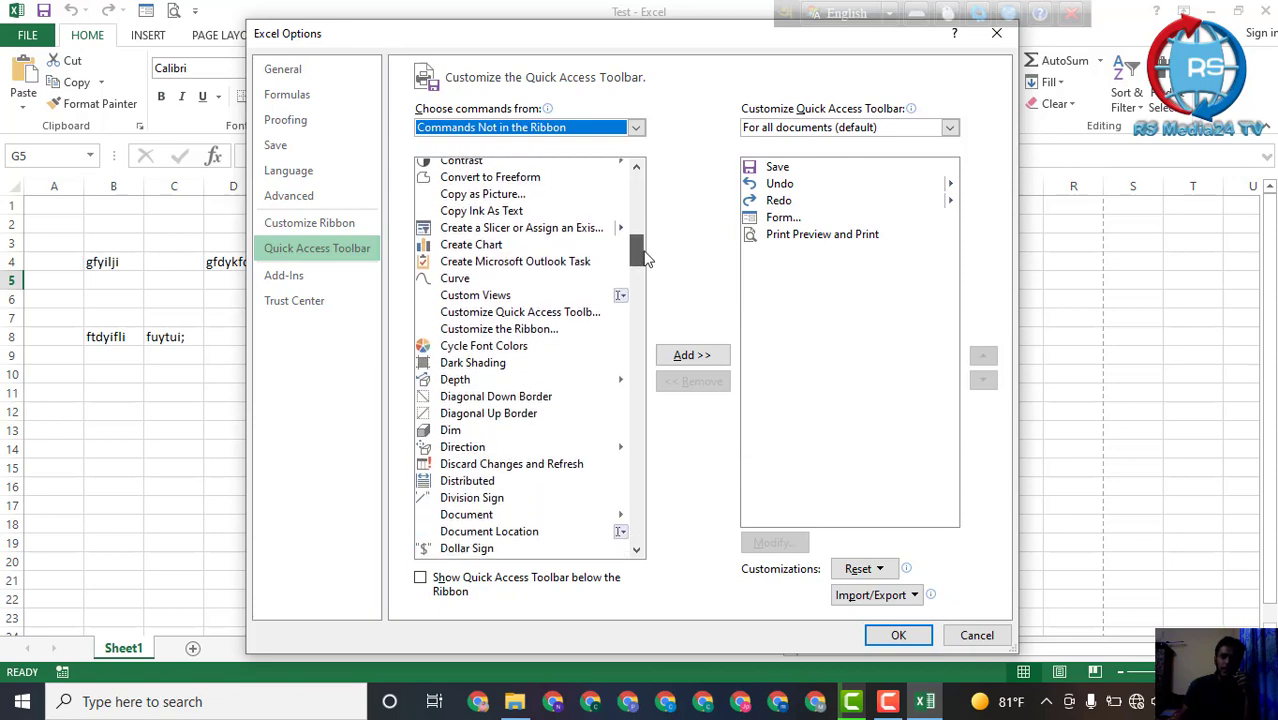
- Remove the Form command from the Quick Access Toolbar and apply the customization
left_click(772, 222)
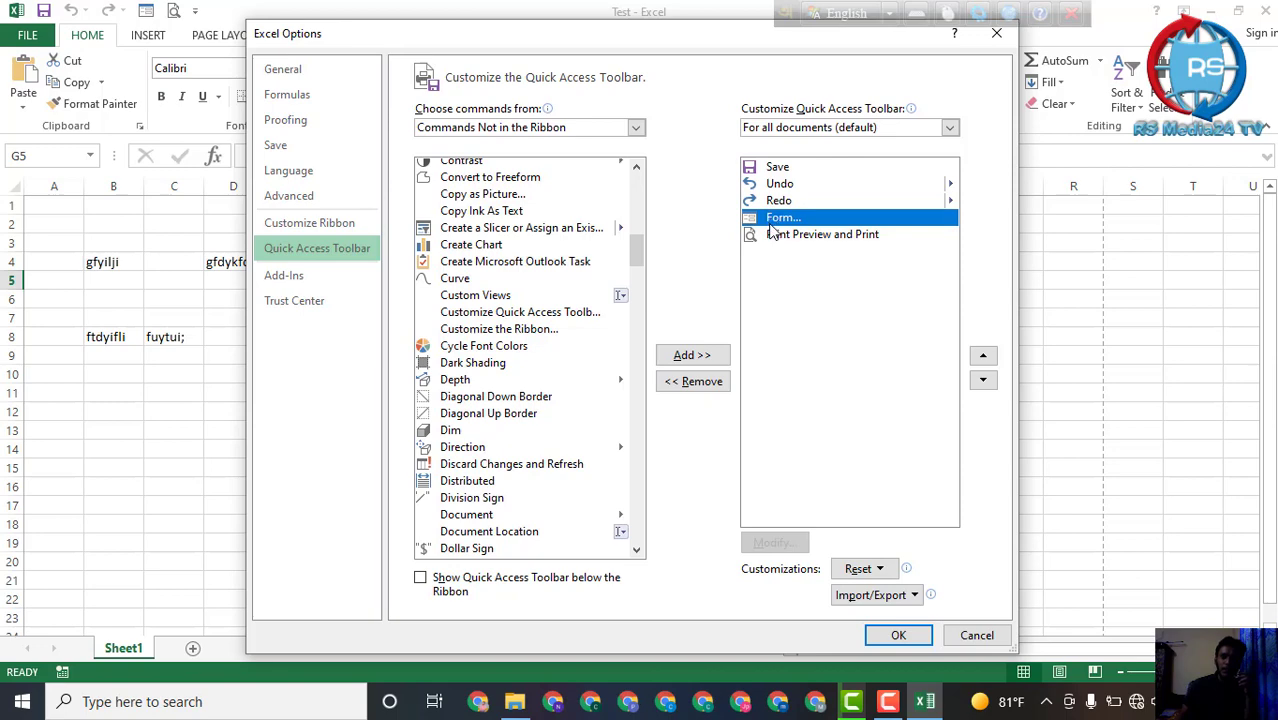
left_click(700, 382)
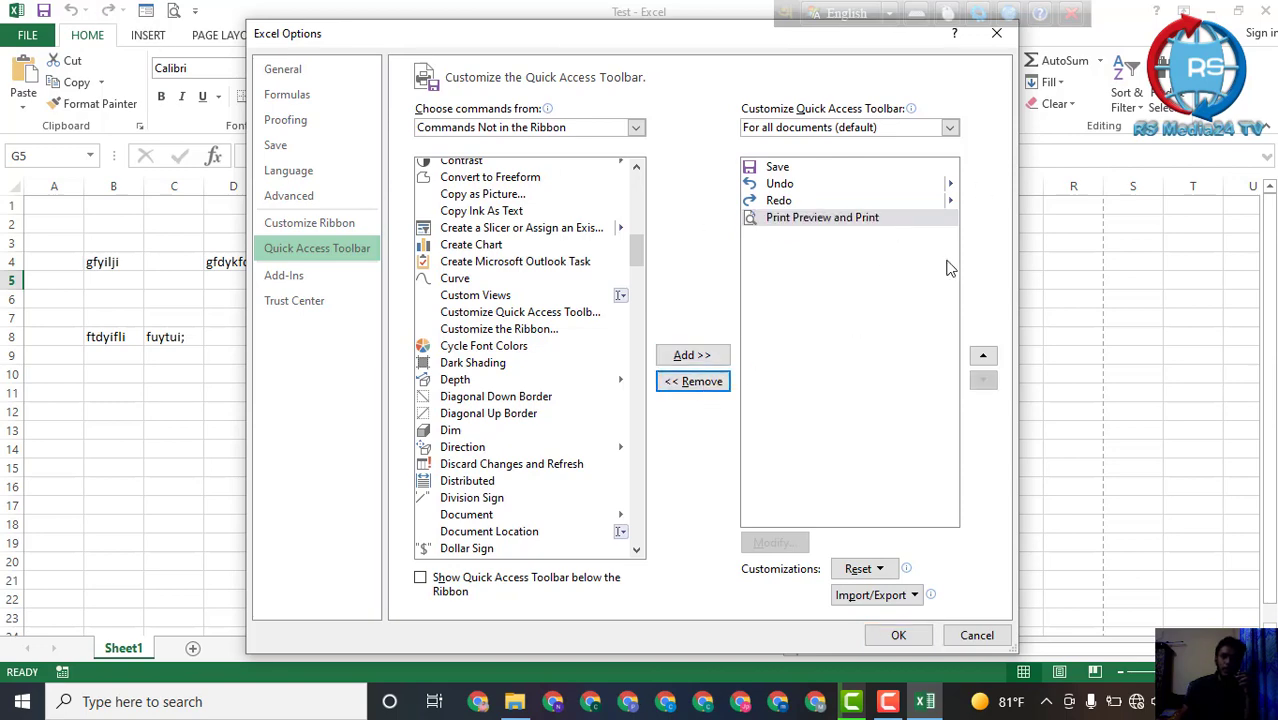
left_click(898, 636)
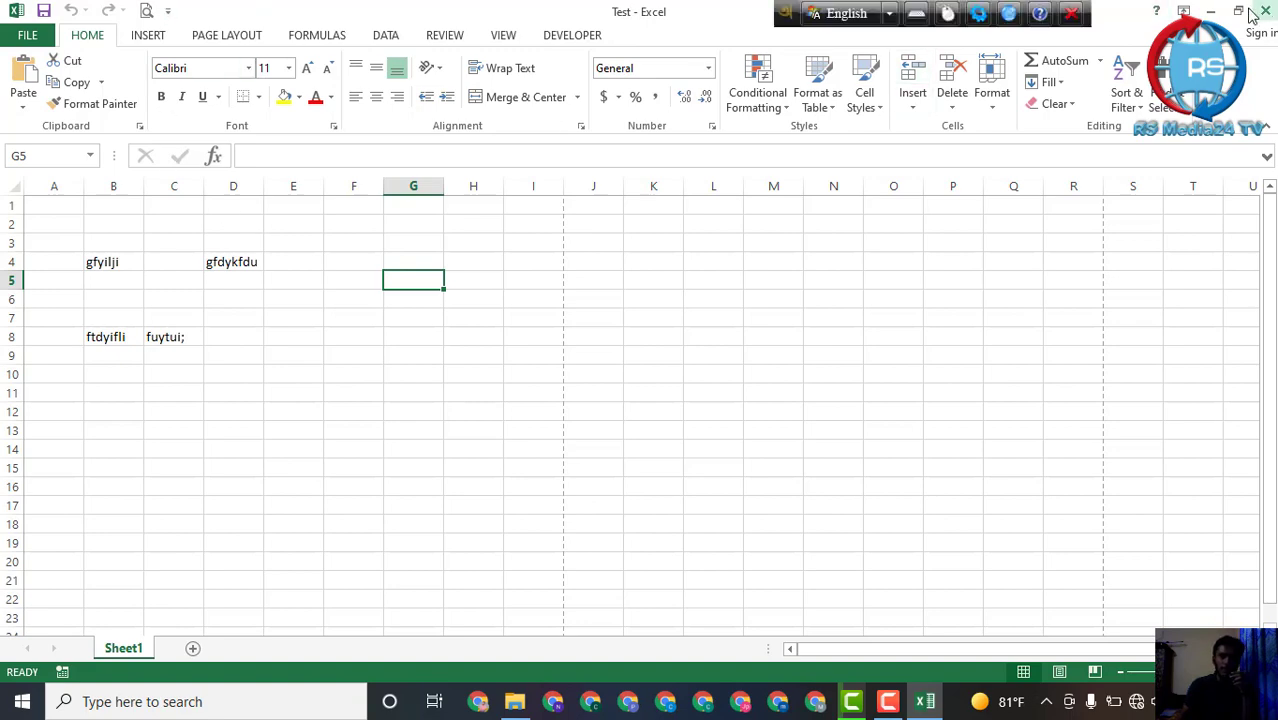
- Minimize the Test workbook, open the Data workbook from the desktop and select cell F13 on Sheet6
left_click(1213, 10)
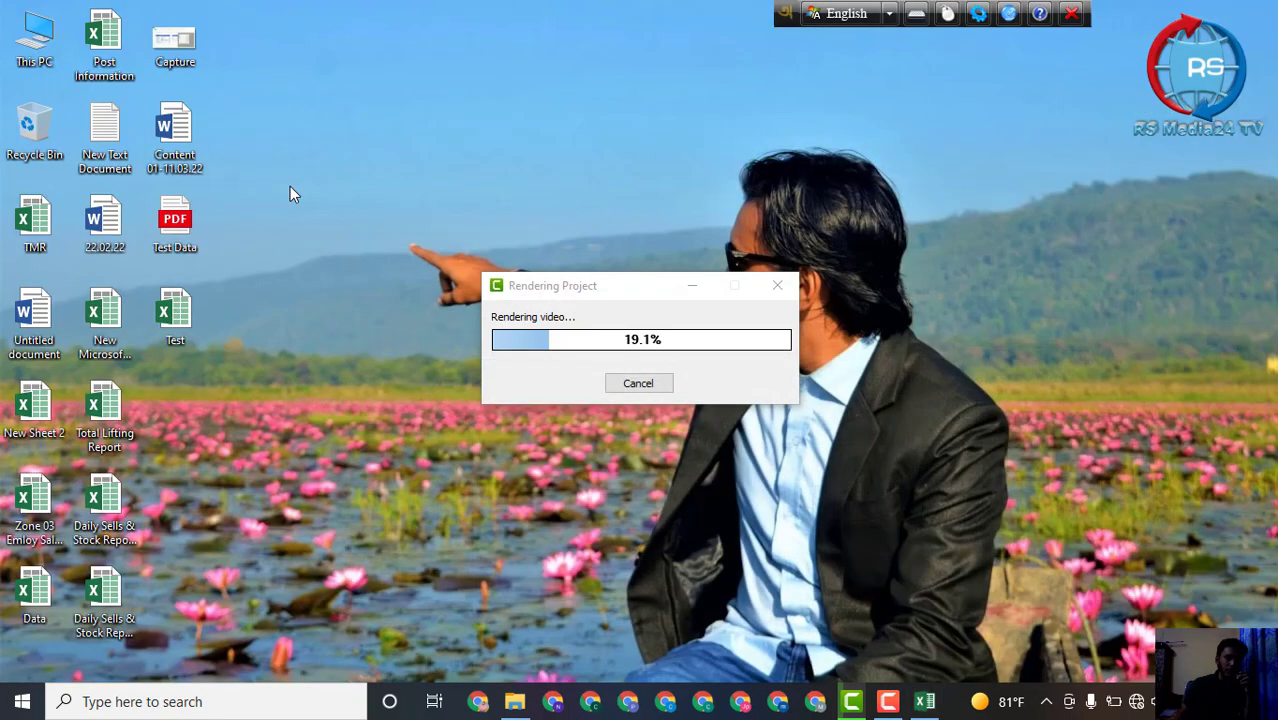
double_click(20, 596)
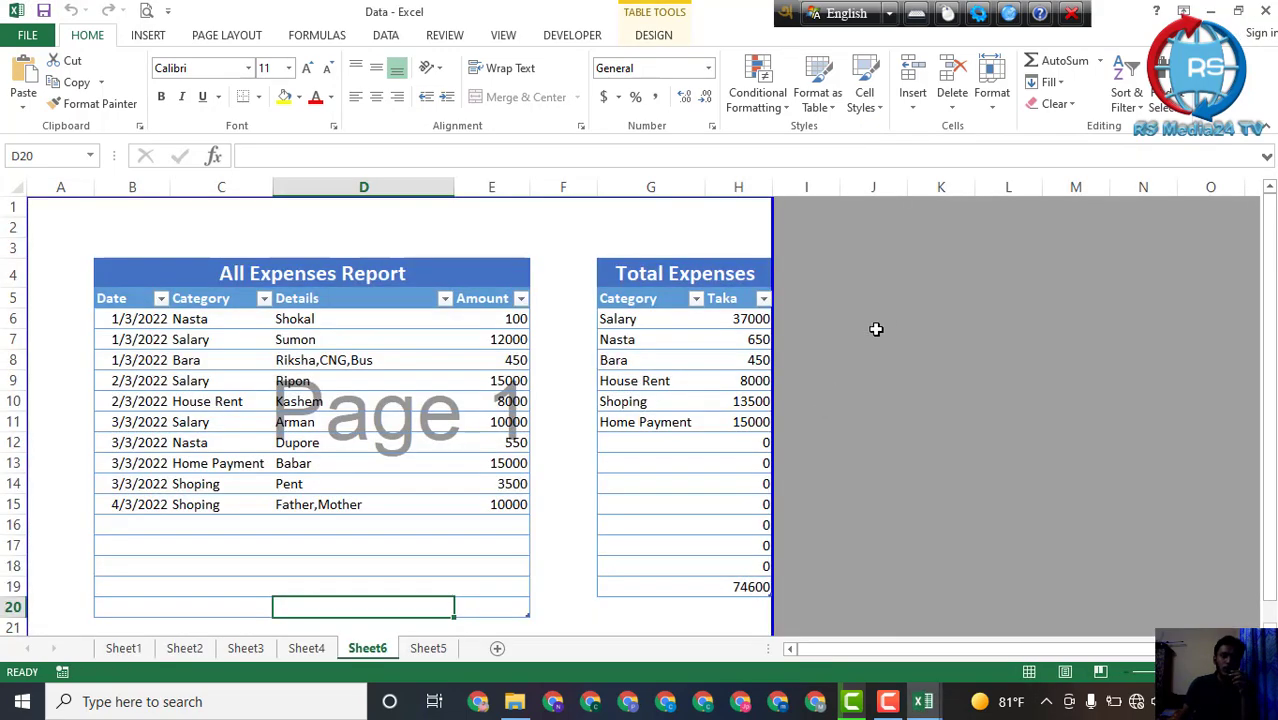
left_click(574, 459)
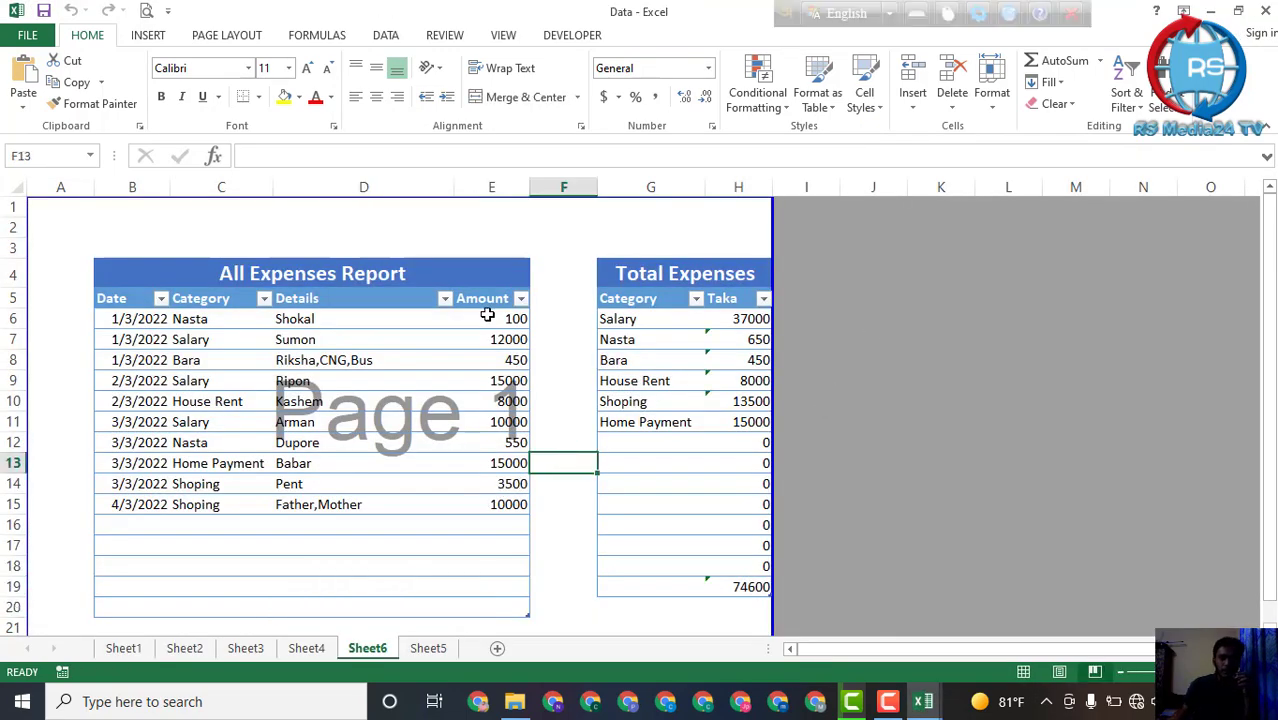
scroll(490, 310, "down", 2)
scroll(505, 290, "up", 2)
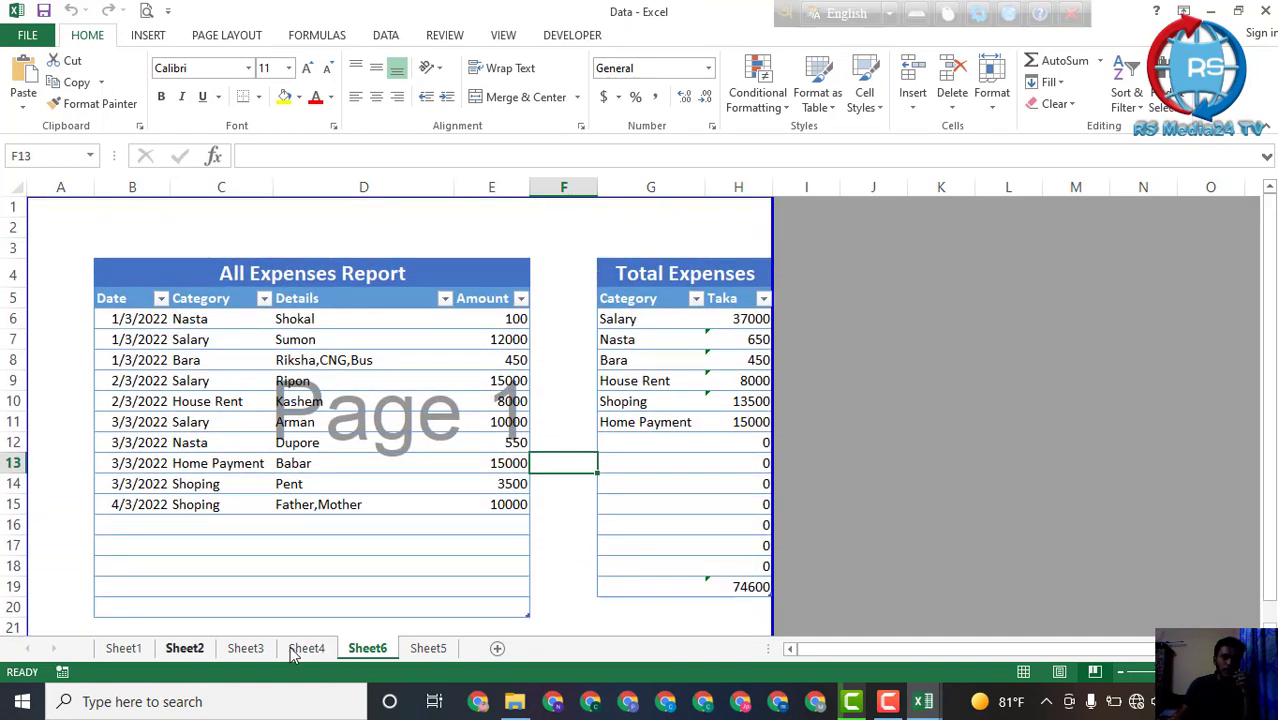
- Look through Sheet2, Sheet3 and Sheet4 of the Data workbook and return to Sheet6
left_click(184, 648)
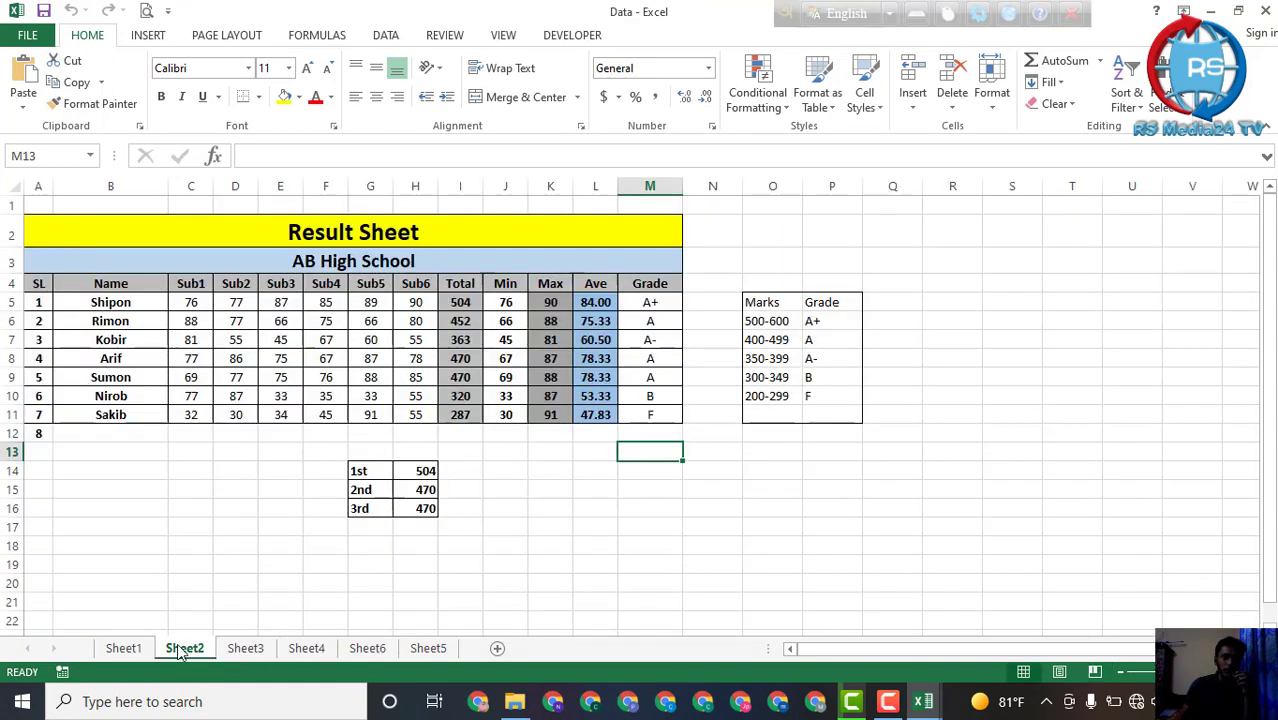
left_click(245, 648)
left_click(306, 648)
left_click(362, 650)
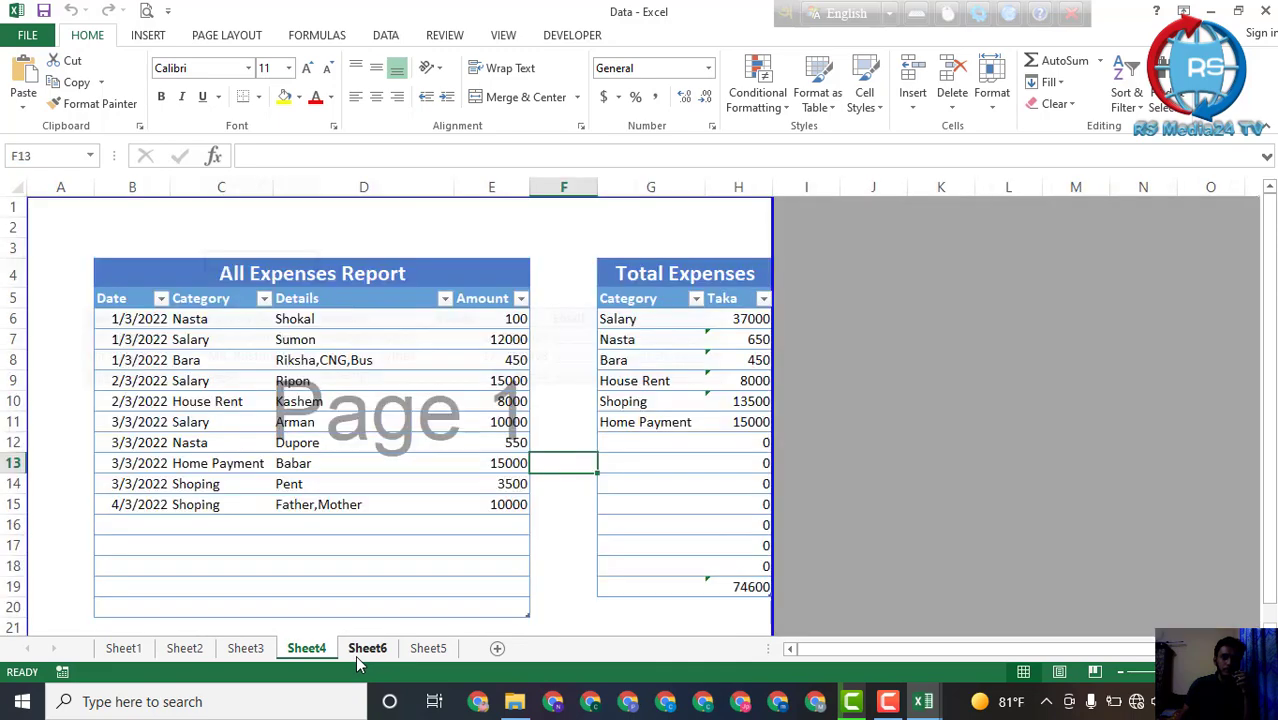
left_click(362, 648)
- Select cell B6 on Sheet6 and add the Form command from Commands Not in the Ribbon to the Quick Access Toolbar
left_click(144, 318)
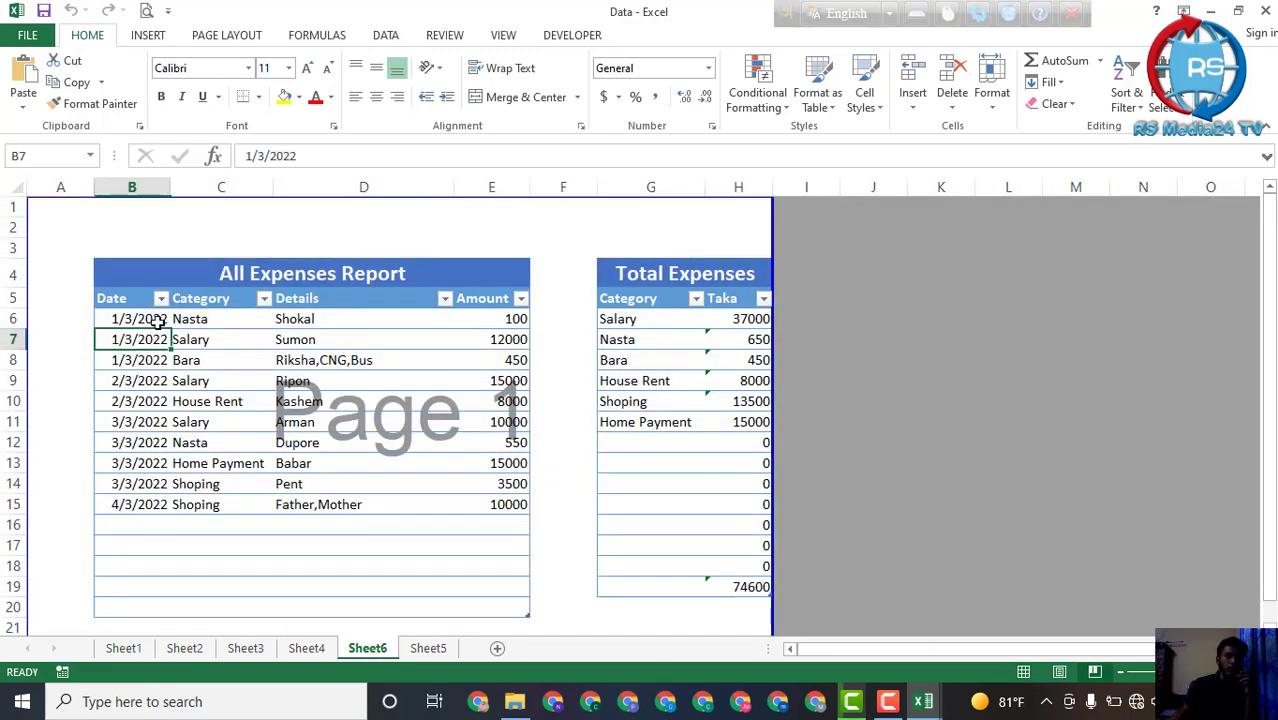
left_click(168, 12)
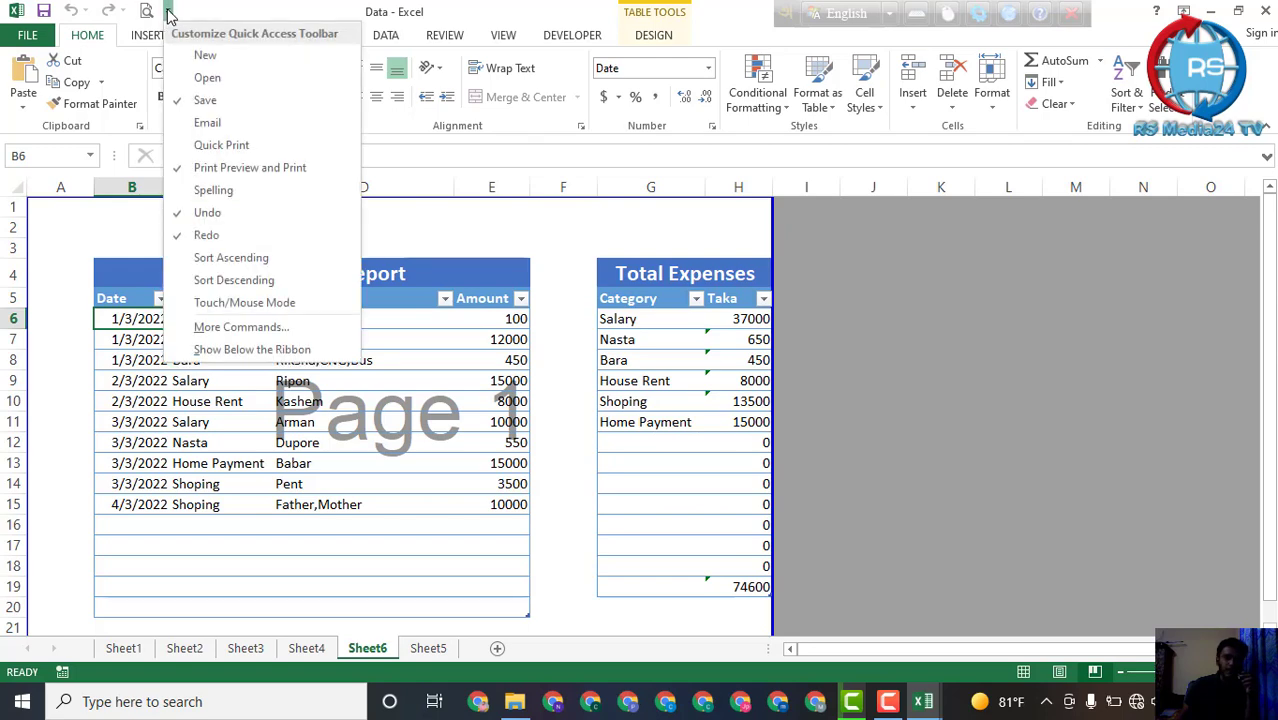
left_click(258, 333)
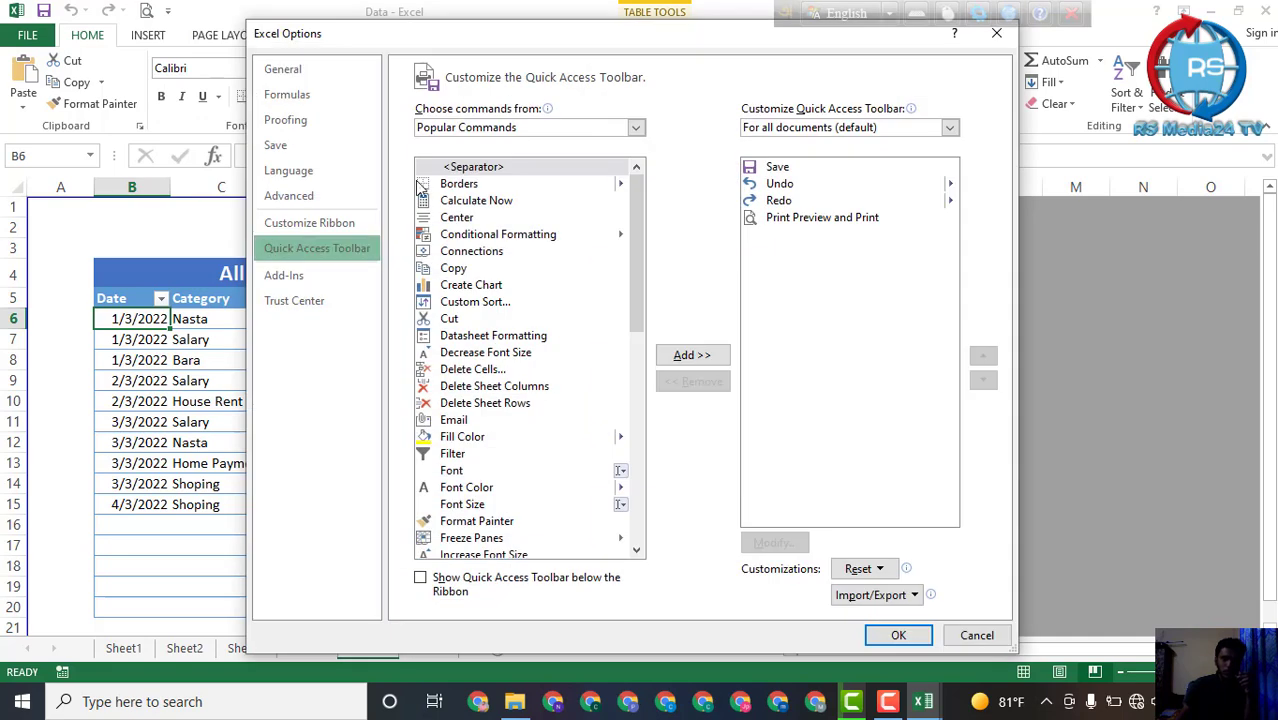
left_click(636, 129)
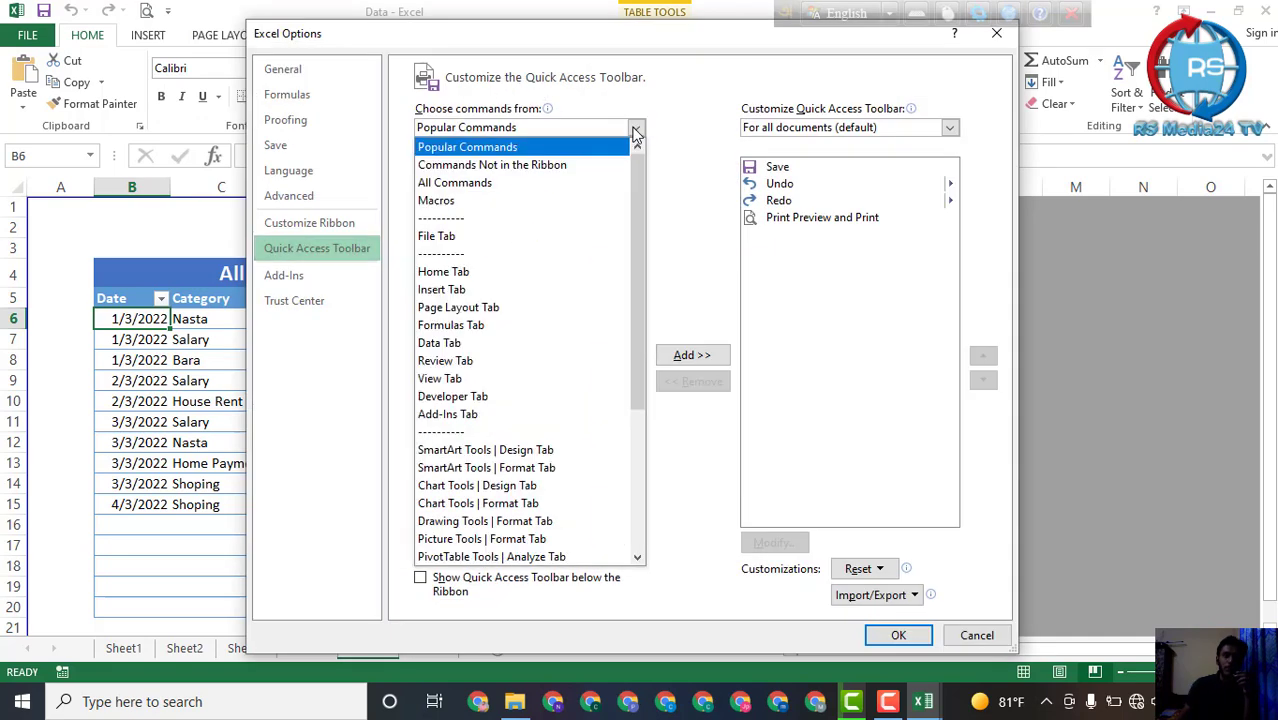
left_click(562, 170)
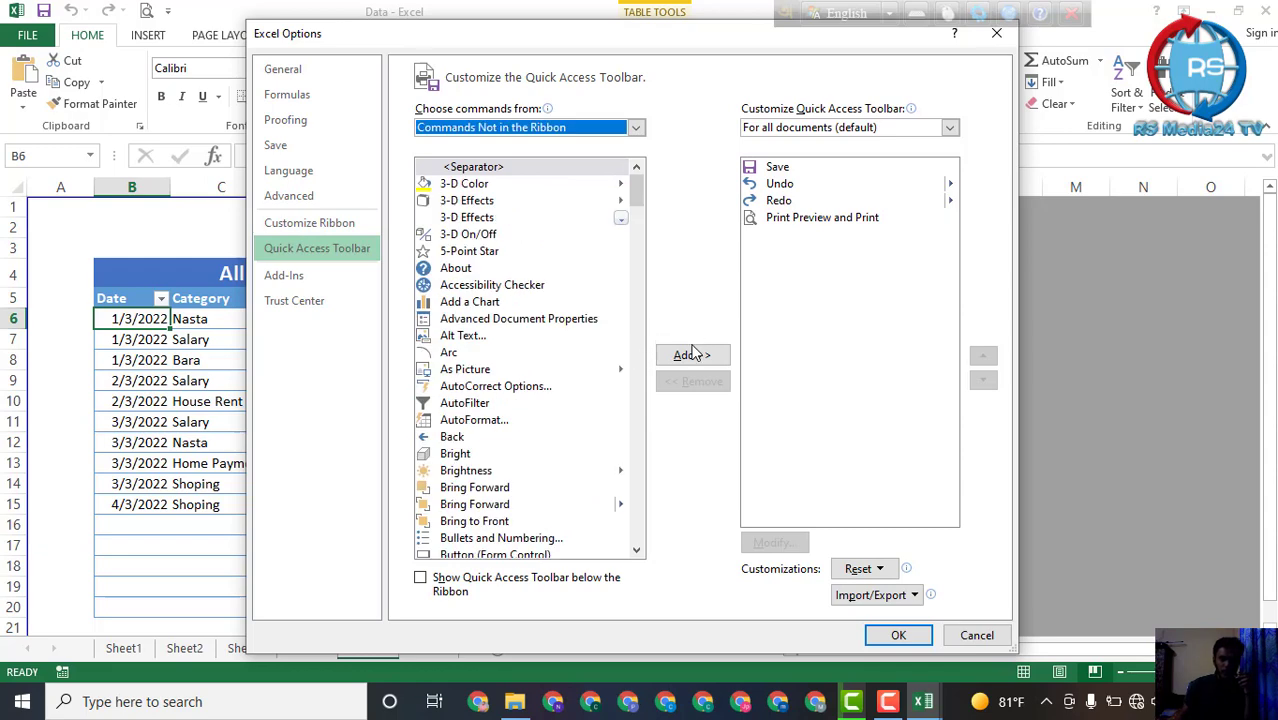
scroll(530, 370, "down", 20)
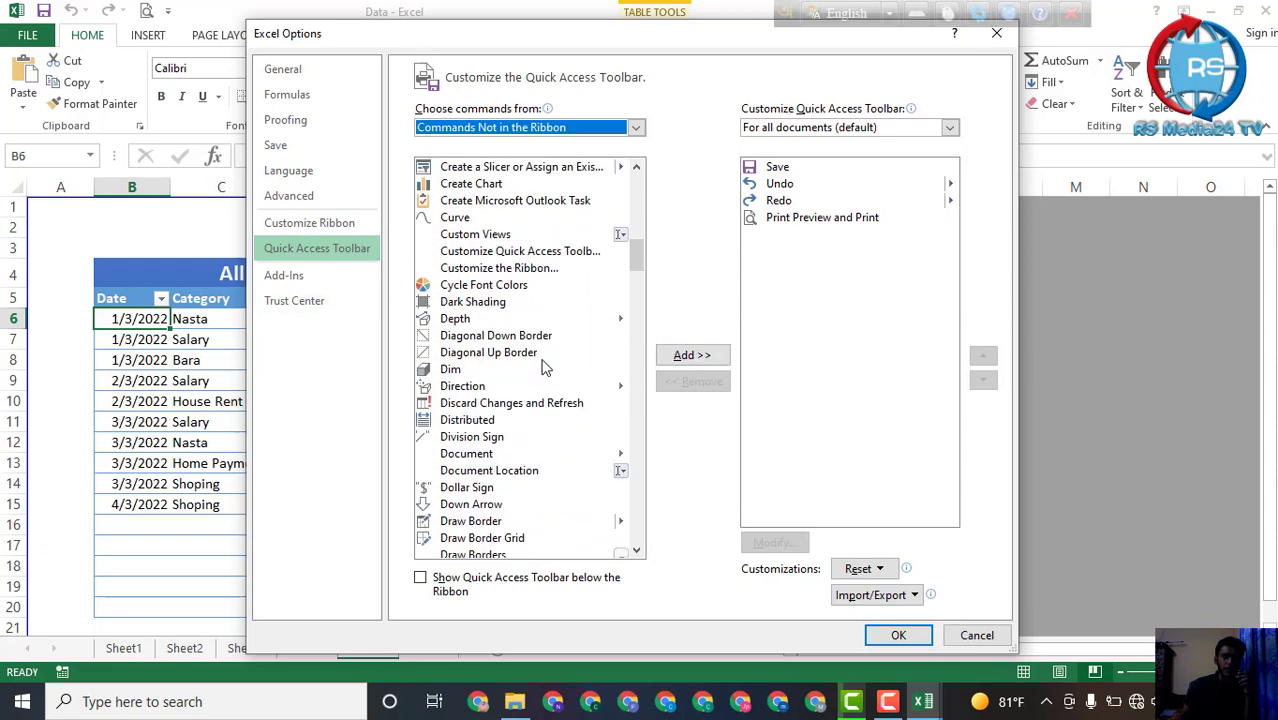
scroll(545, 368, "down", 7)
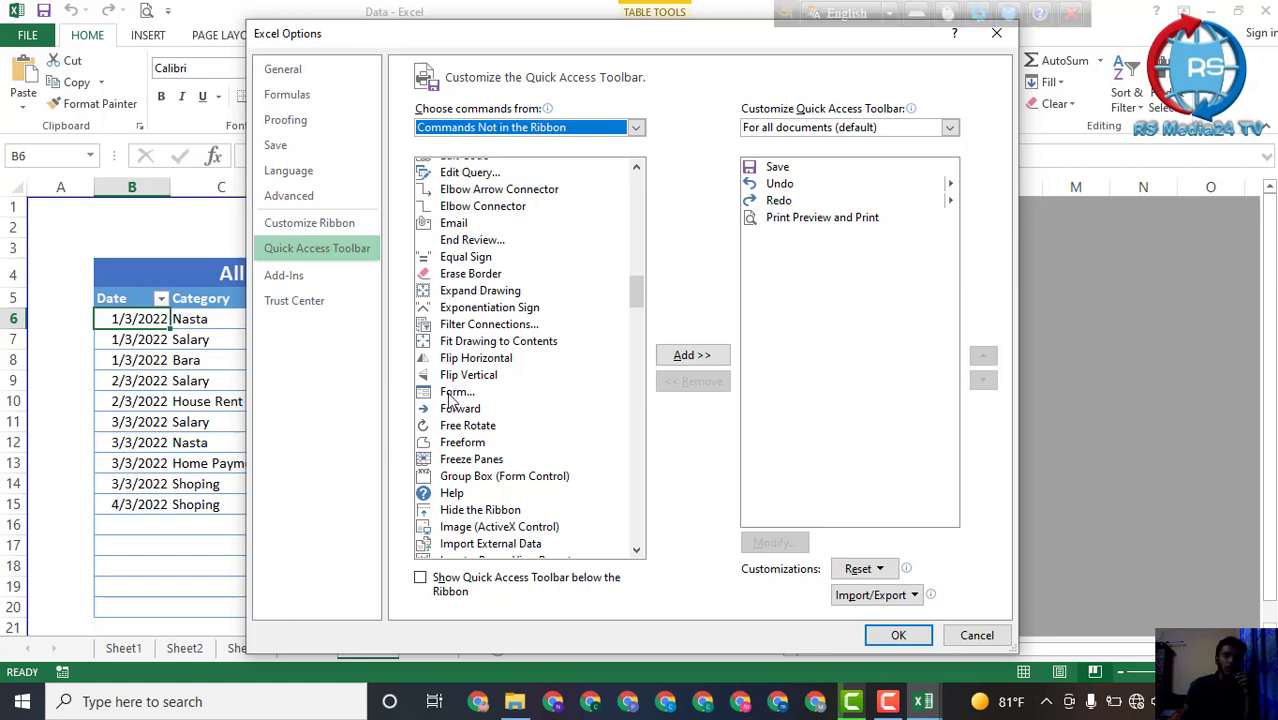
left_click(451, 397)
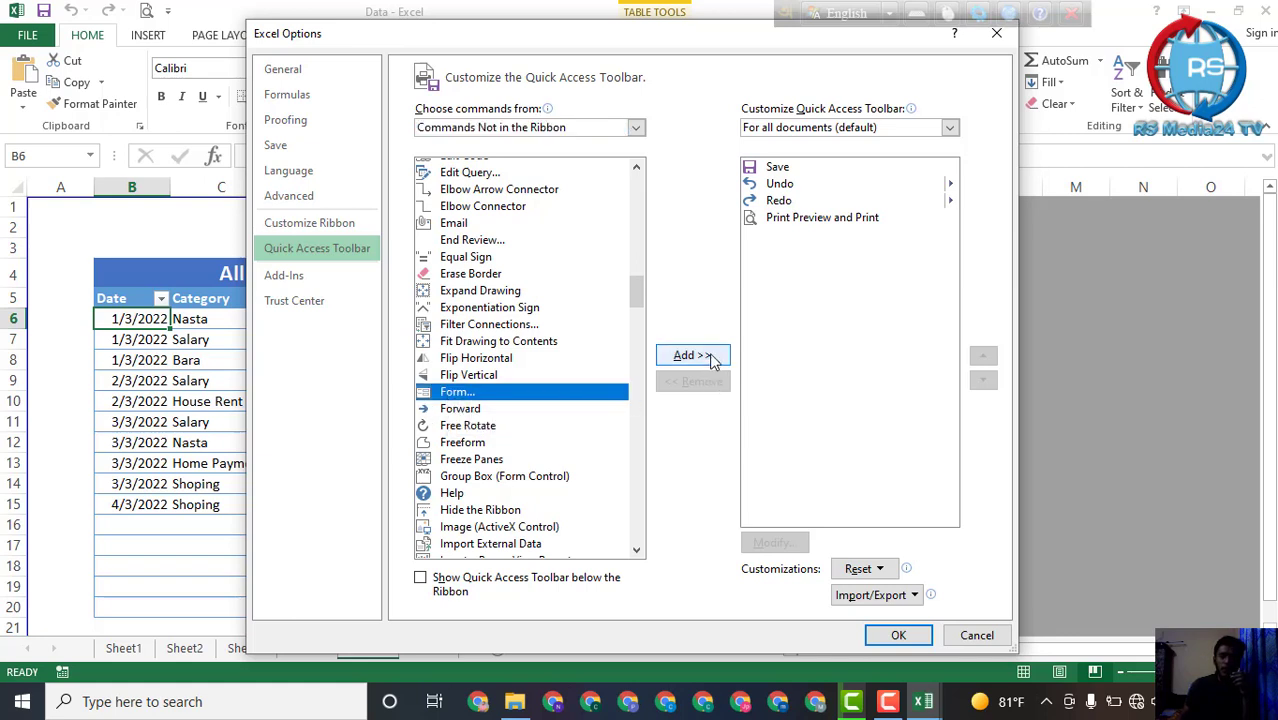
left_click(707, 357)
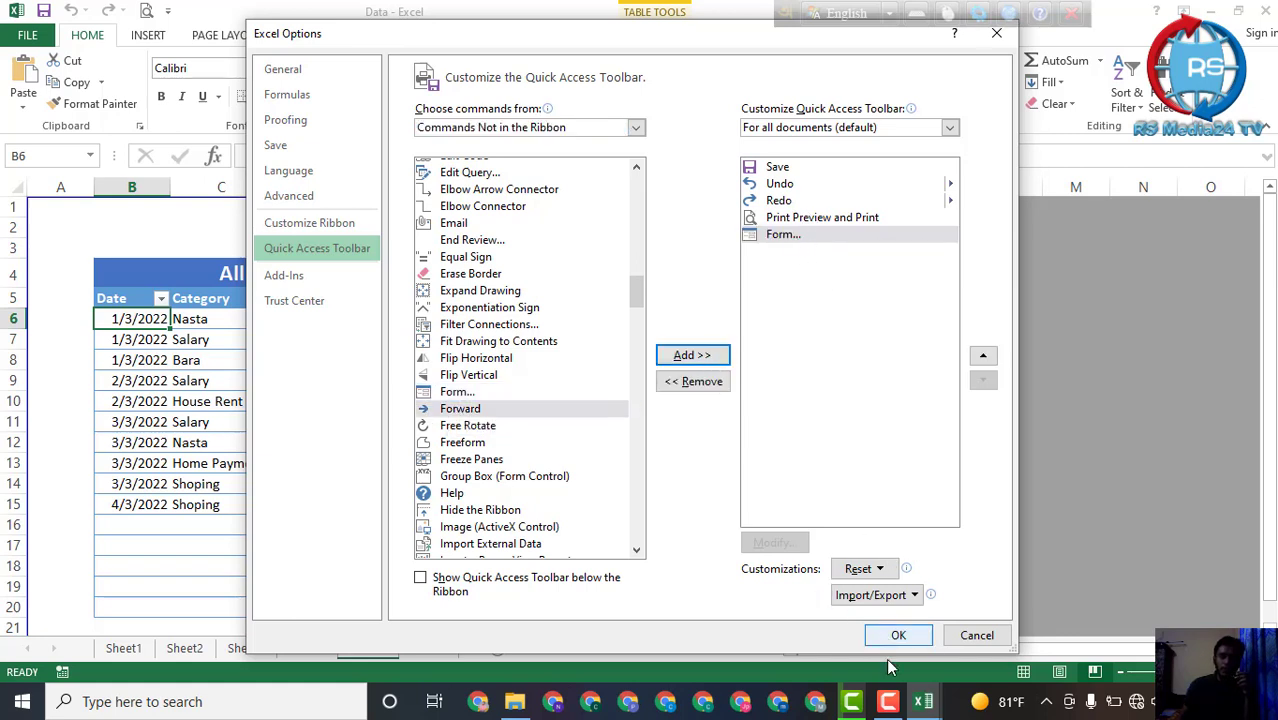
left_click(905, 635)
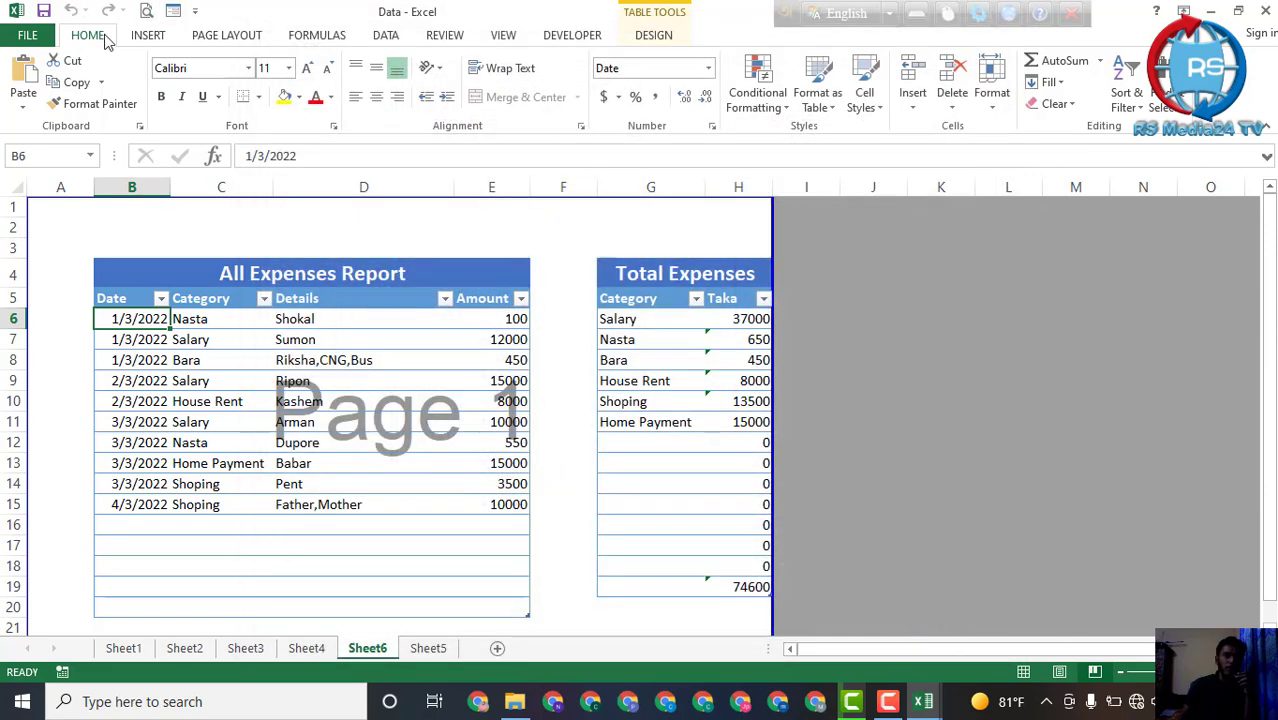
- Start a new record in the expenses table's data form with date 12/03/22 and category House Rent
left_click(175, 11)
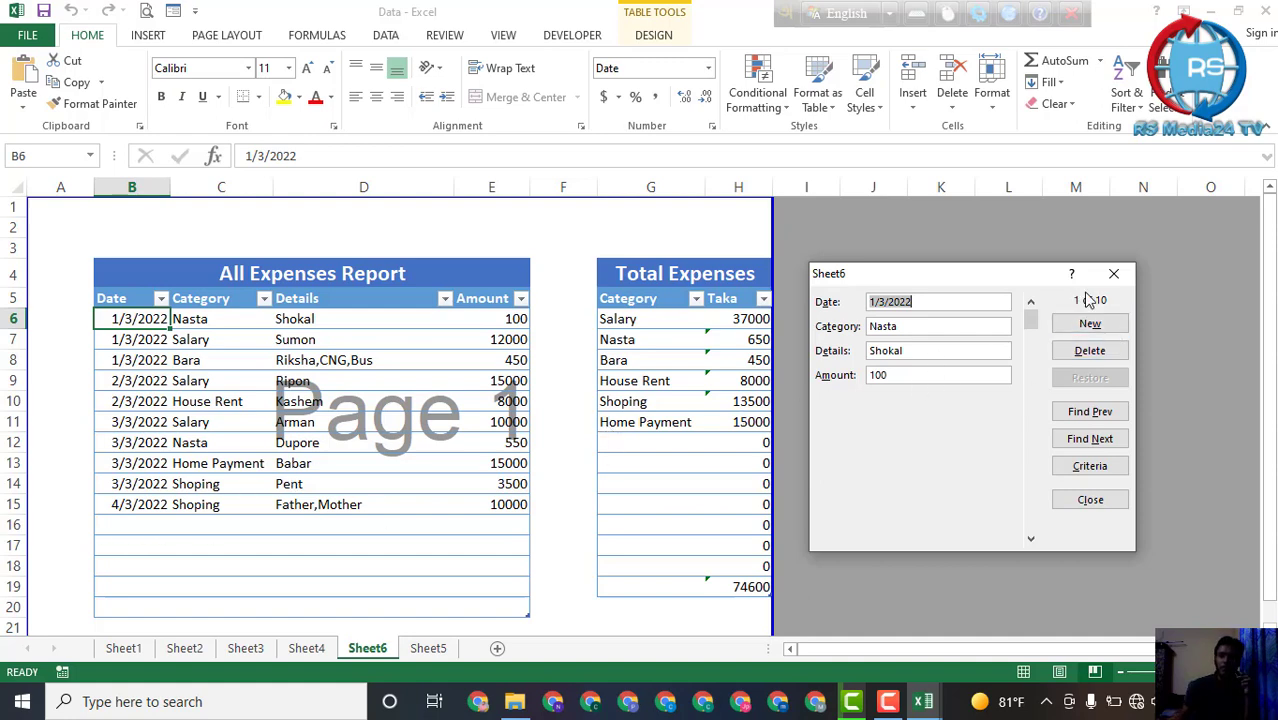
left_click(1090, 323)
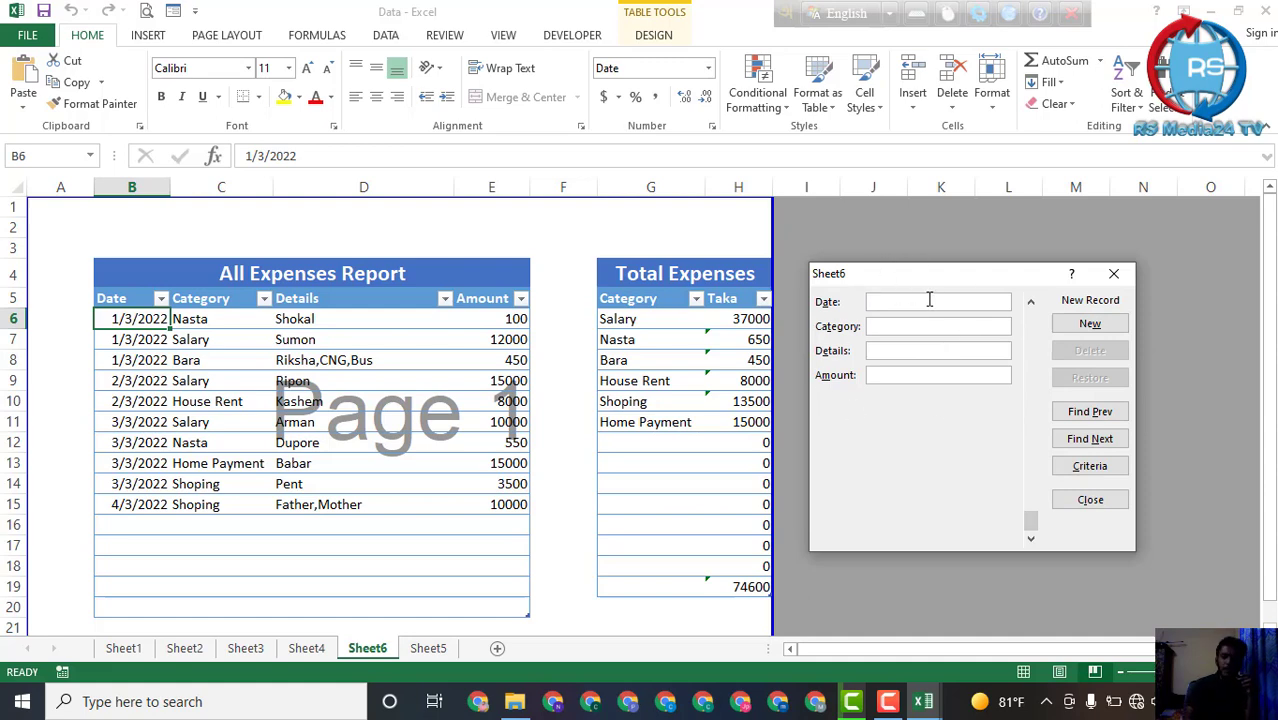
type("12")
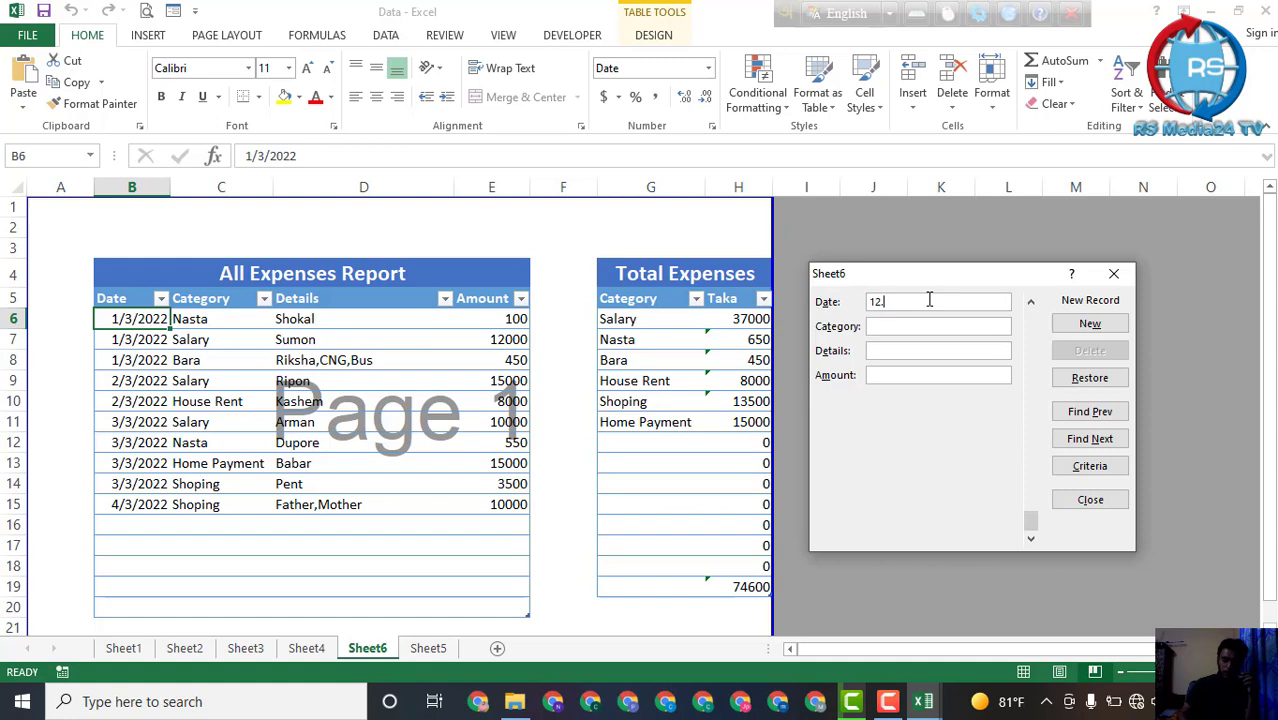
type(".03.22")
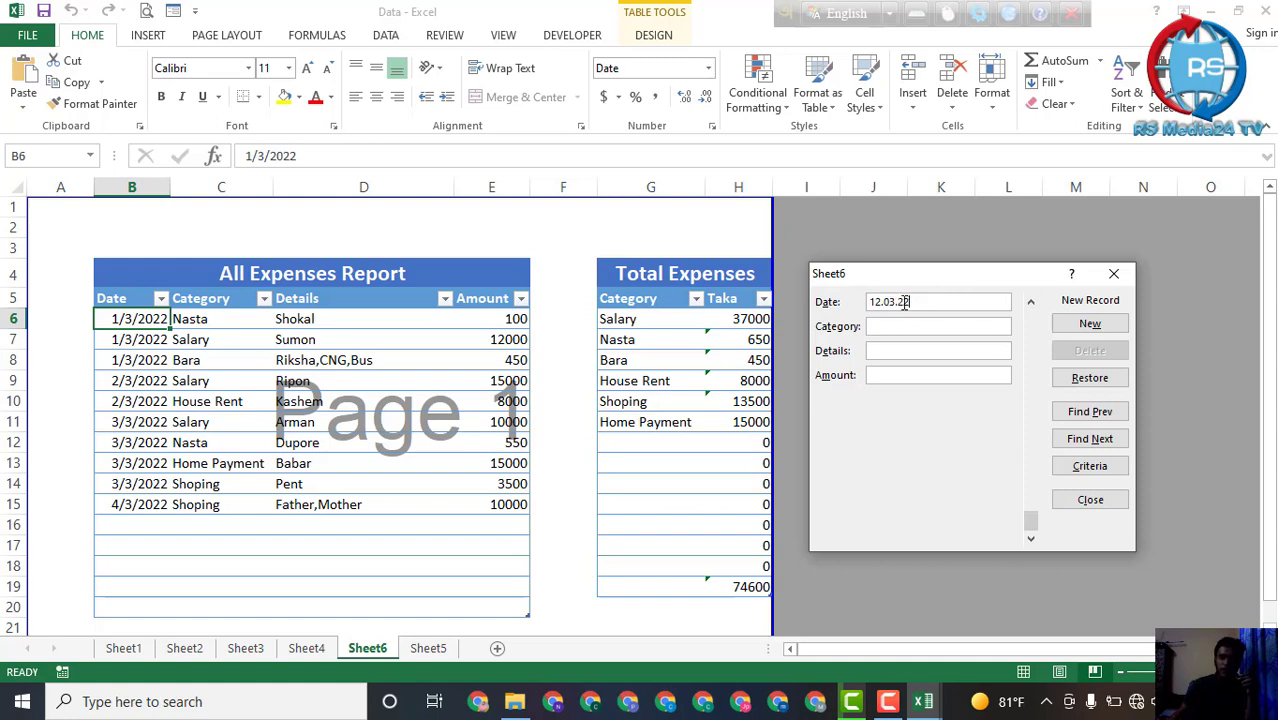
left_click(886, 302)
key("BackSpace")
type("/03/")
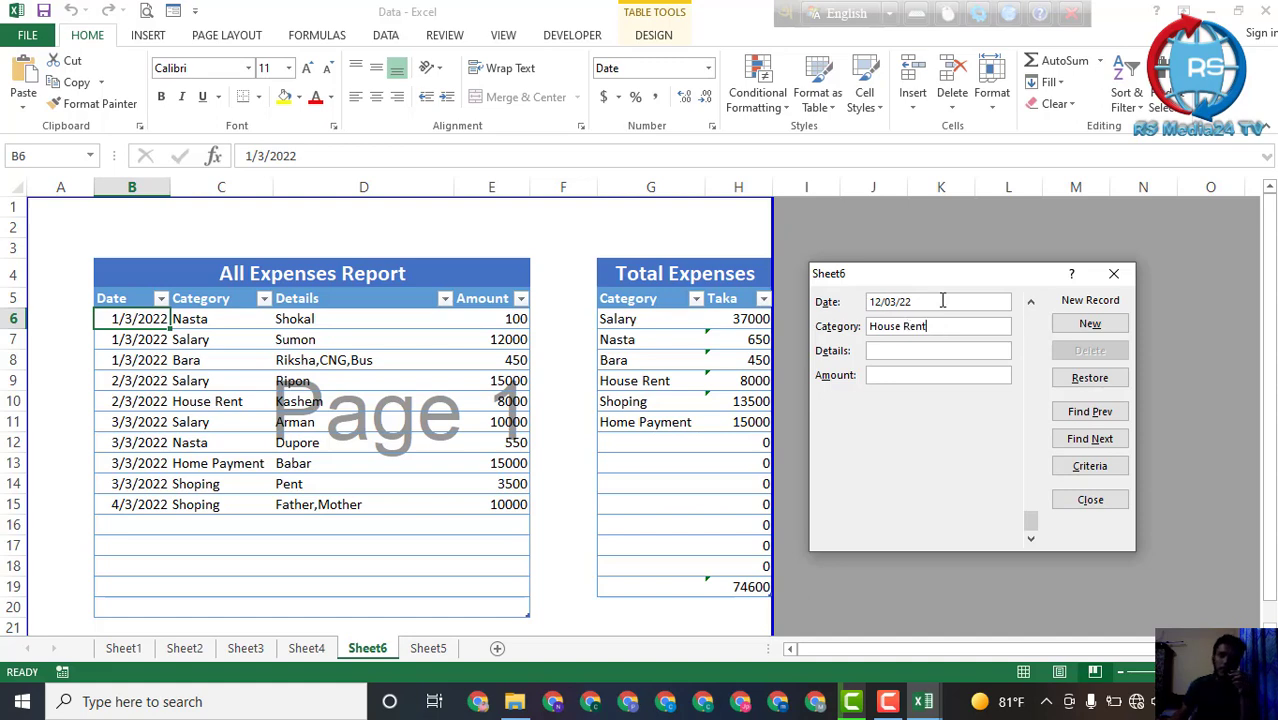
- Complete the new record with details Manager and amount 7000, add it to the table and close the form
left_click(915, 351)
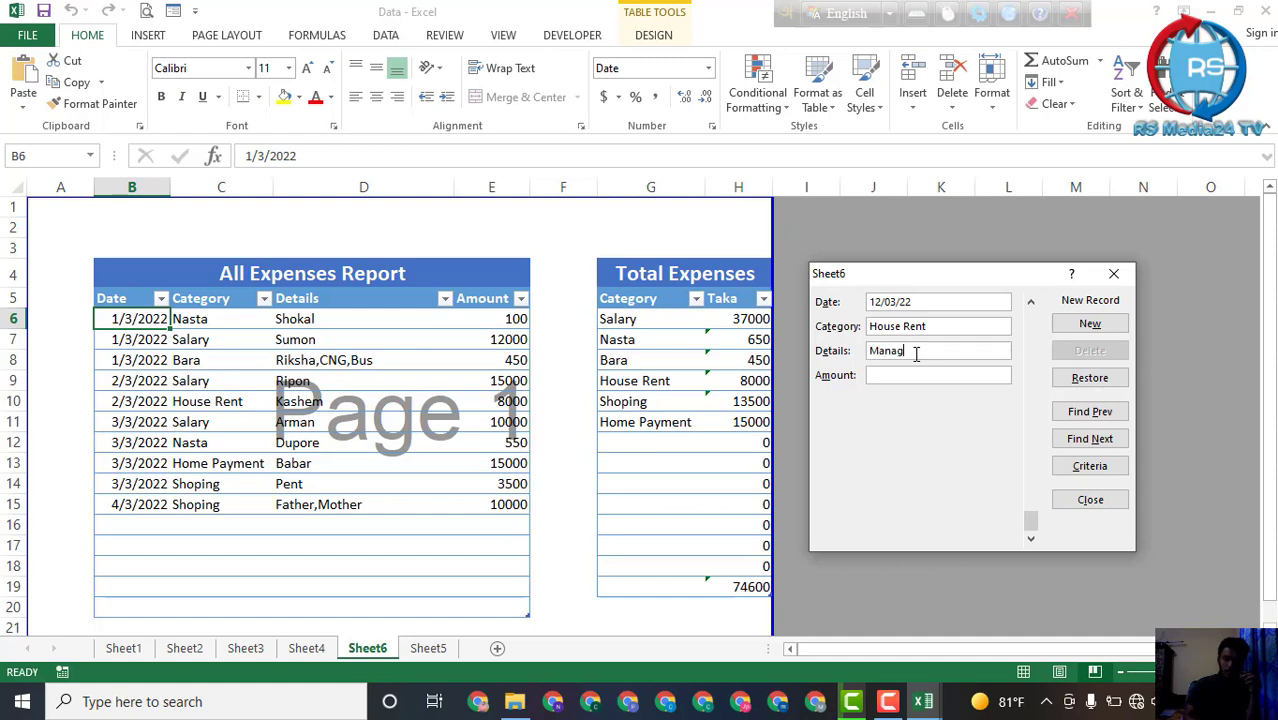
type("er")
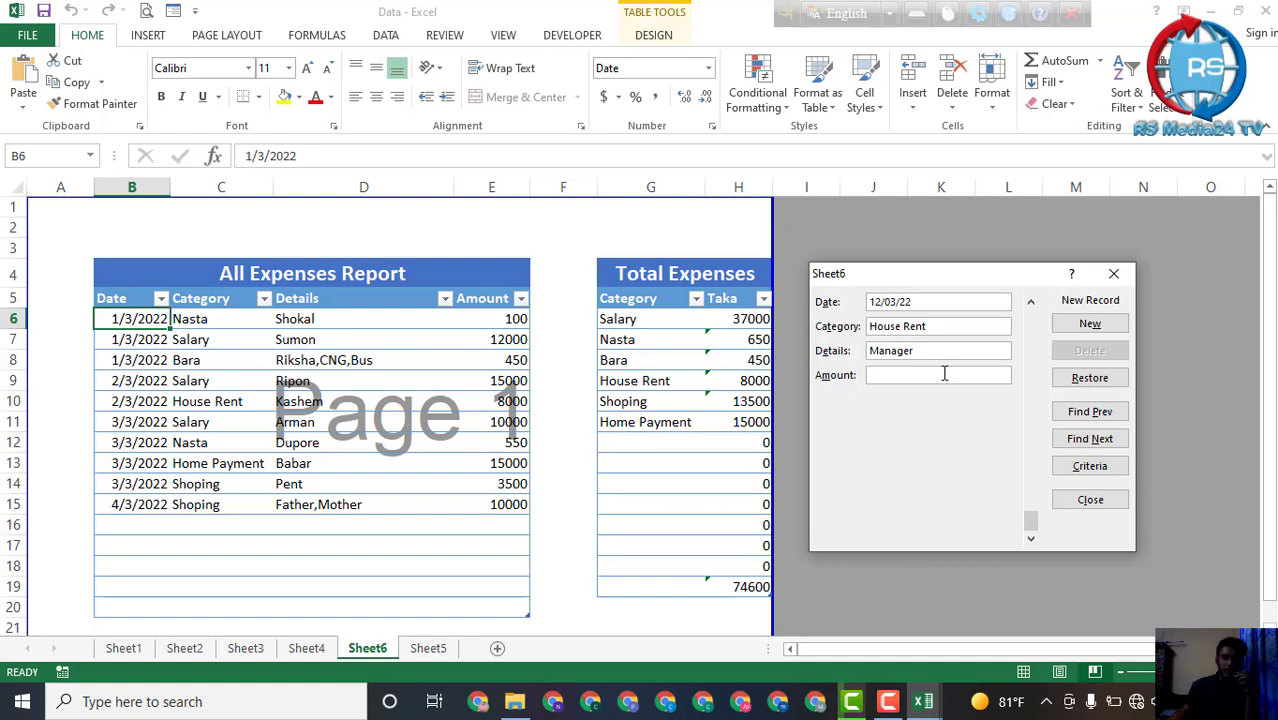
left_click(944, 374)
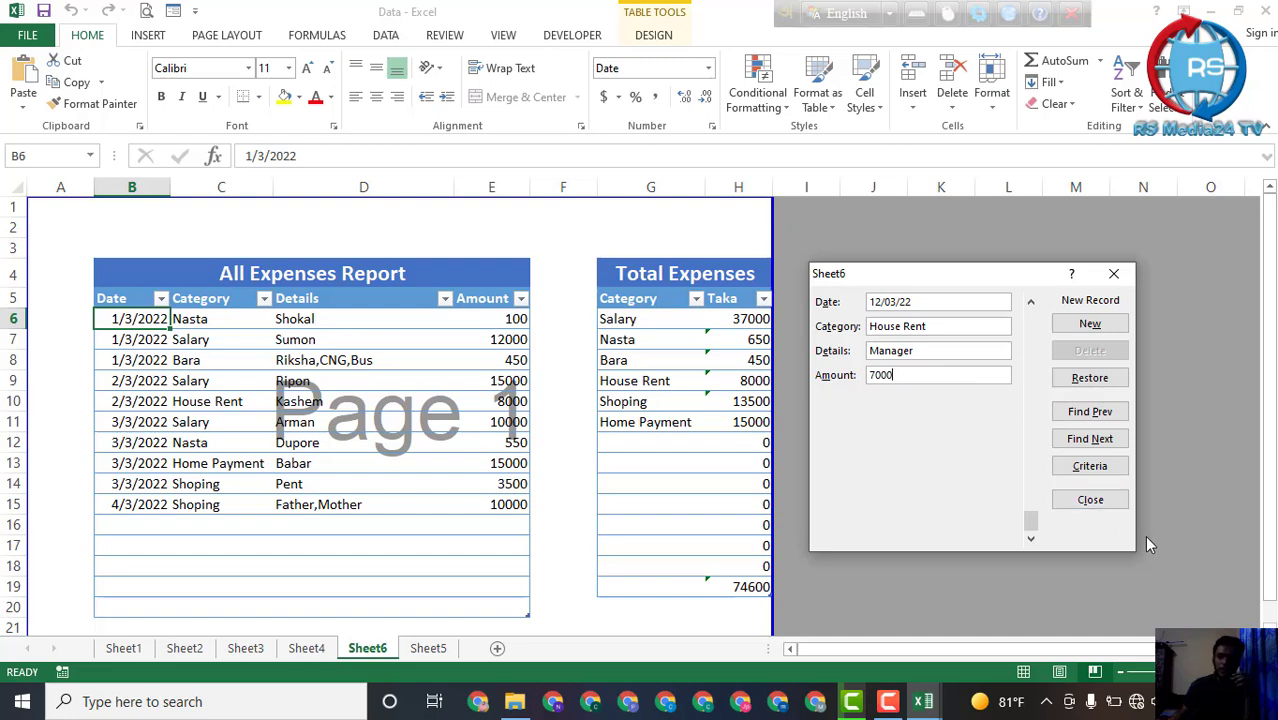
left_click(1118, 326)
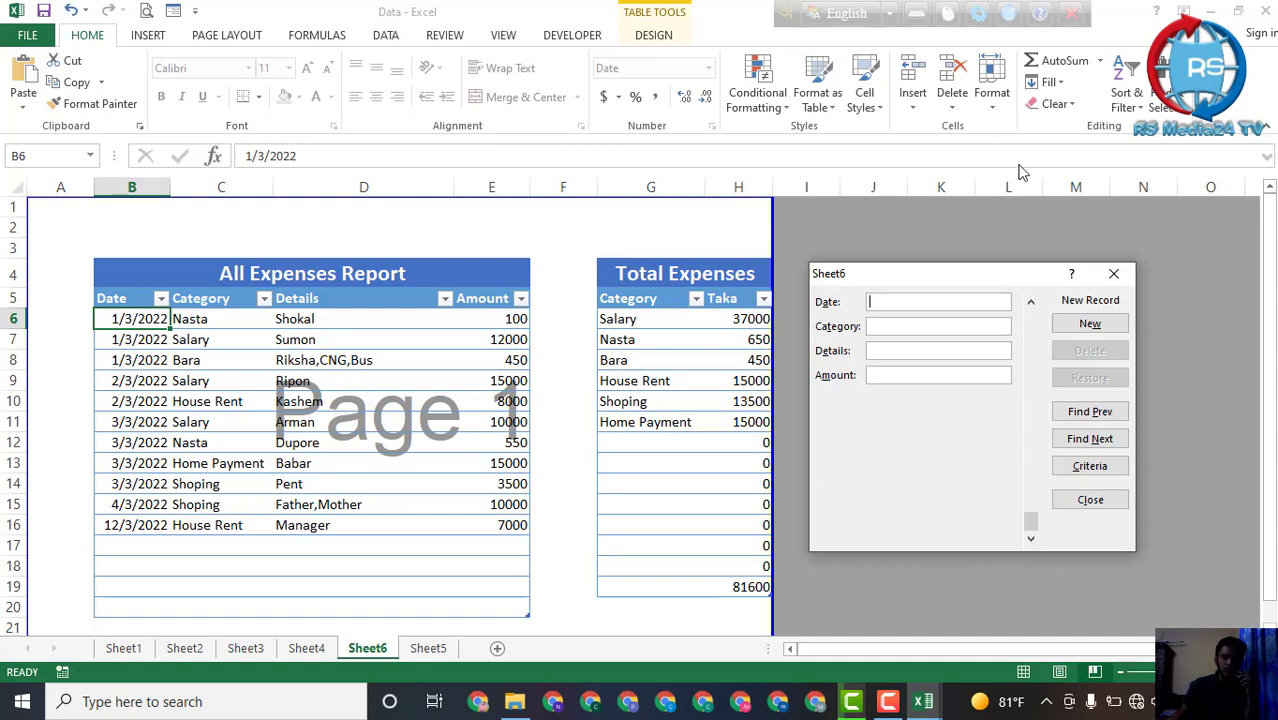
left_click(1122, 279)
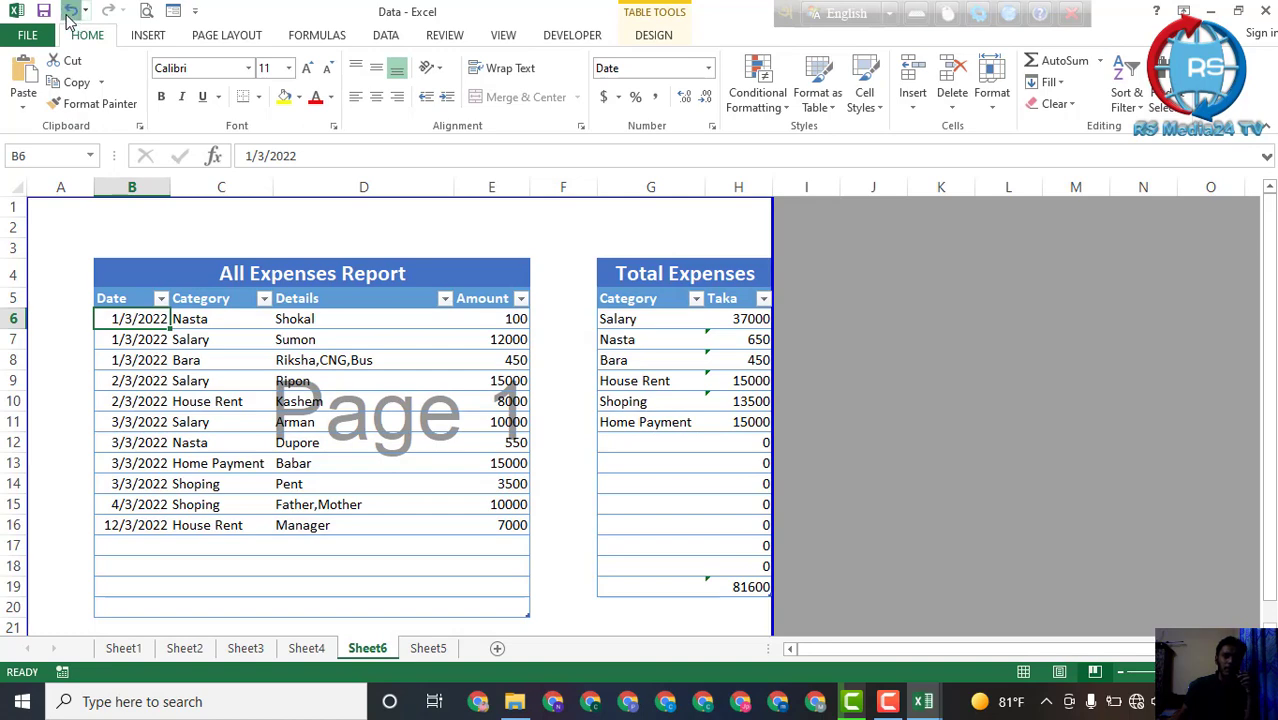
- Undo and redo the added House Rent record, and bring up a blank record in the data form before closing it
left_click(70, 12)
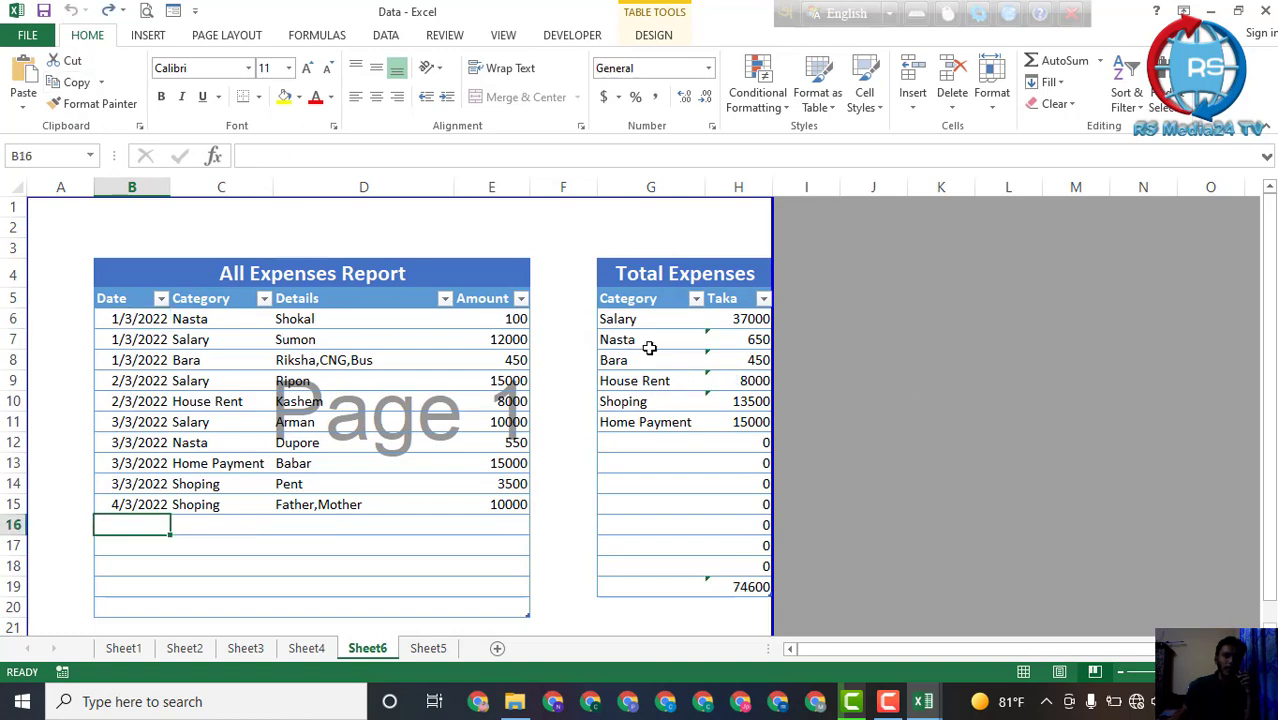
left_click(108, 12)
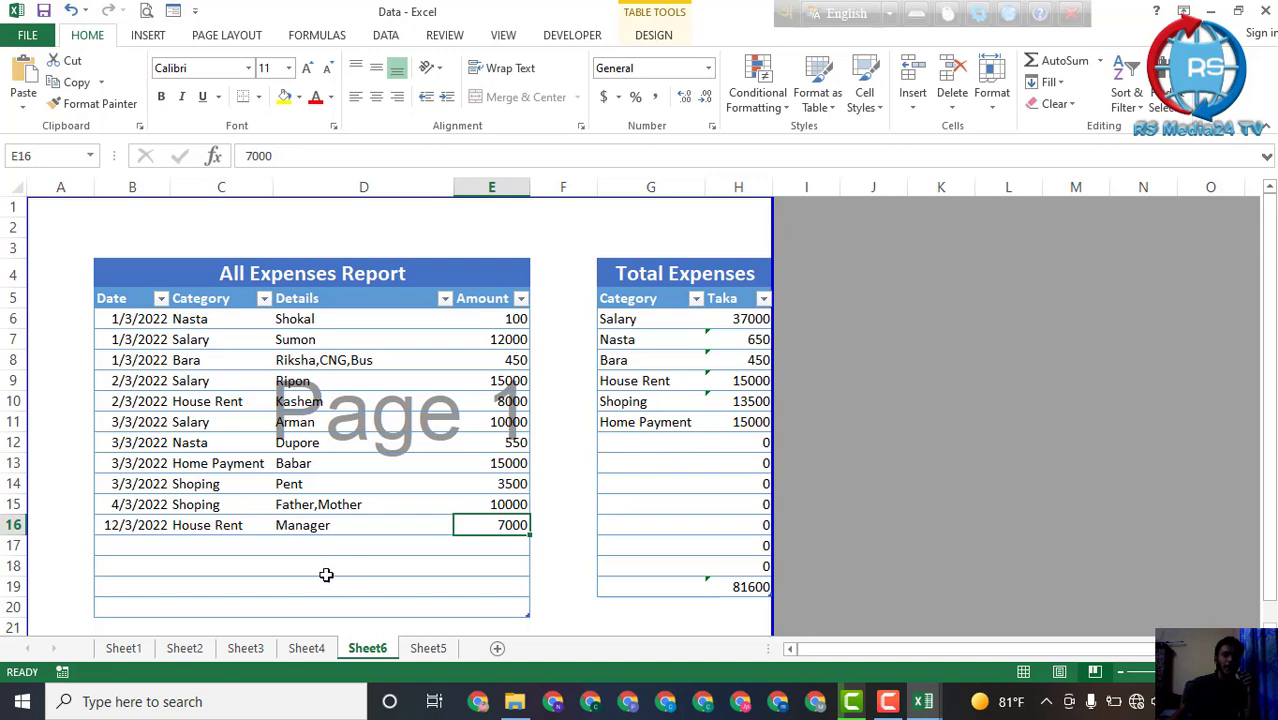
left_click(171, 12)
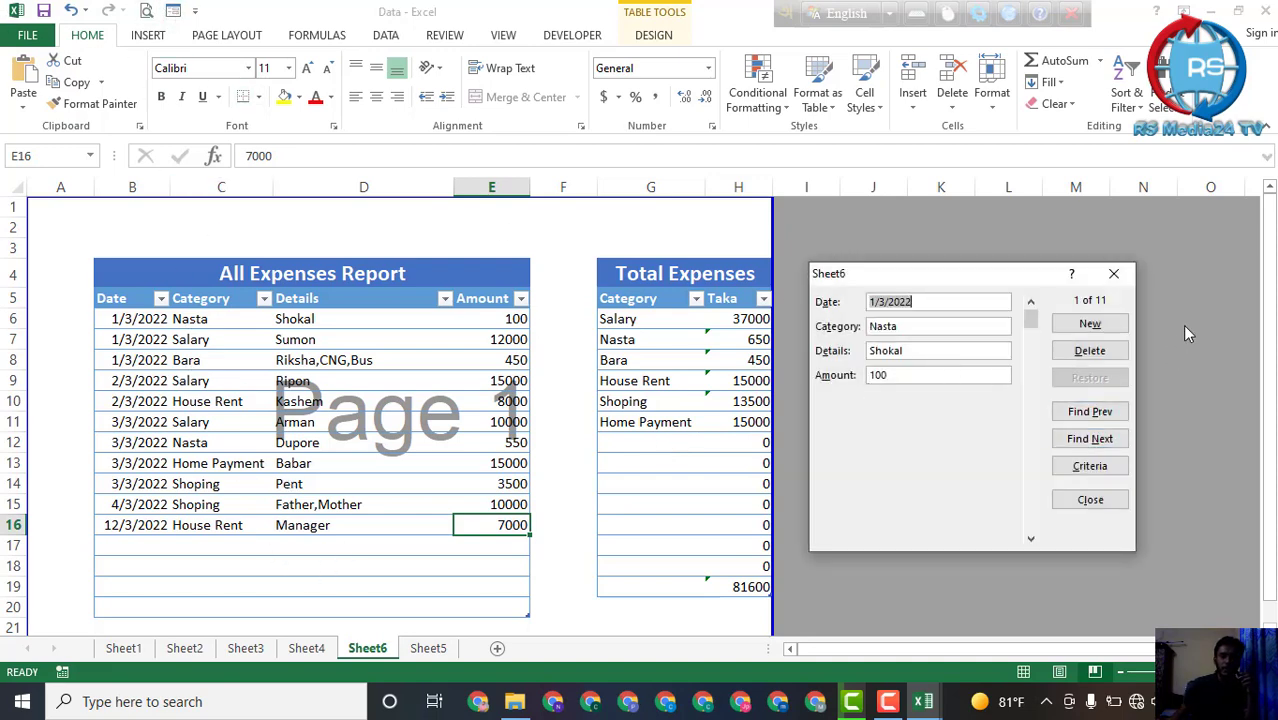
left_click(1105, 323)
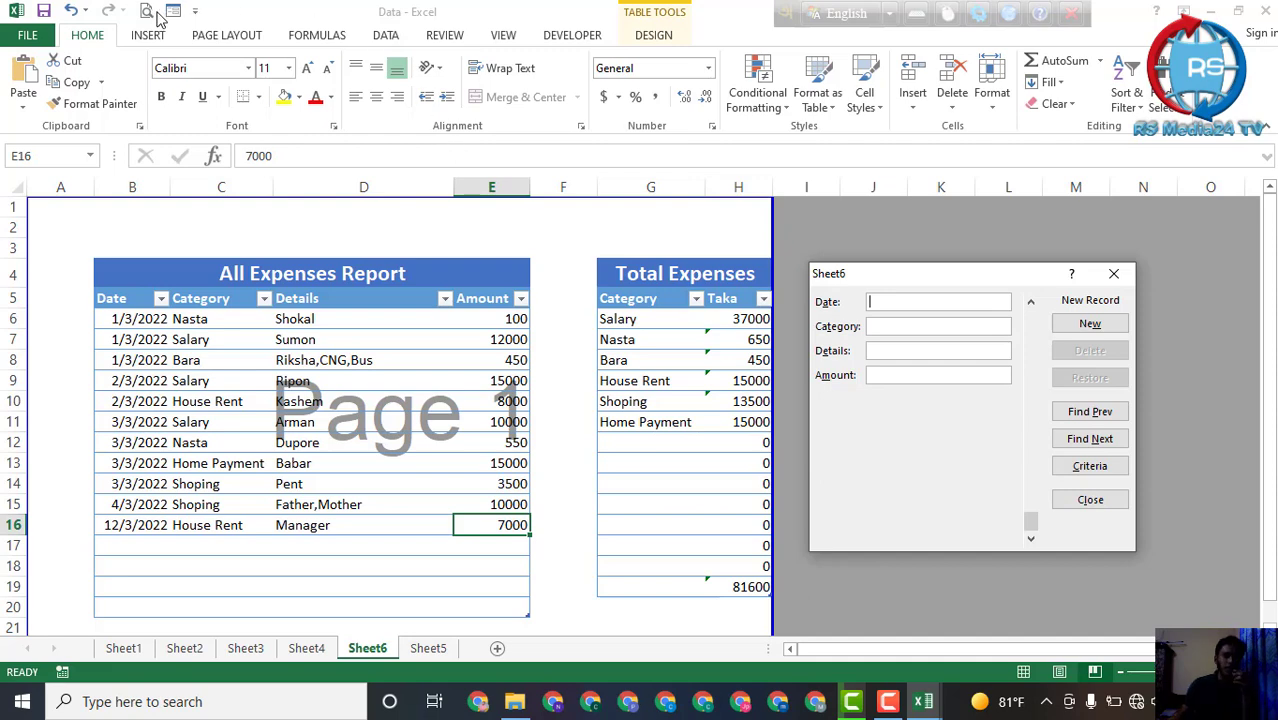
left_click(1112, 274)
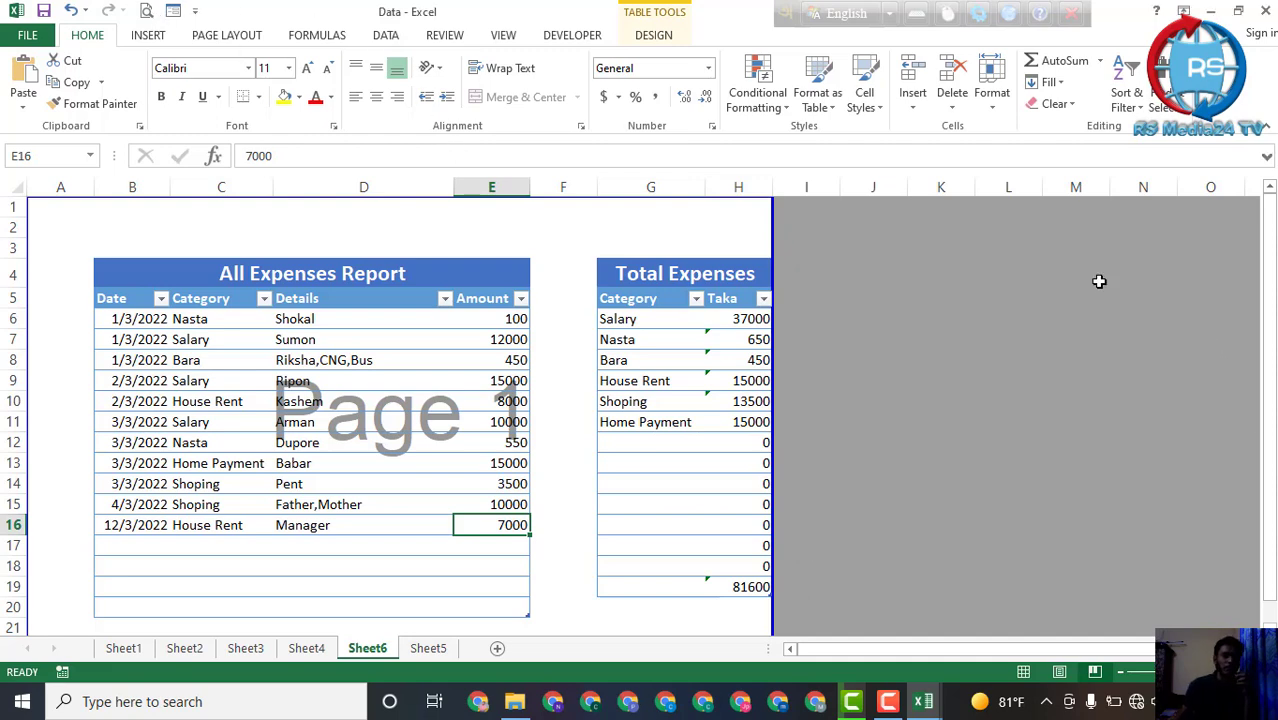
- Show the Quick Access Toolbar below the ribbon and view the workbook's Info page
left_click(195, 12)
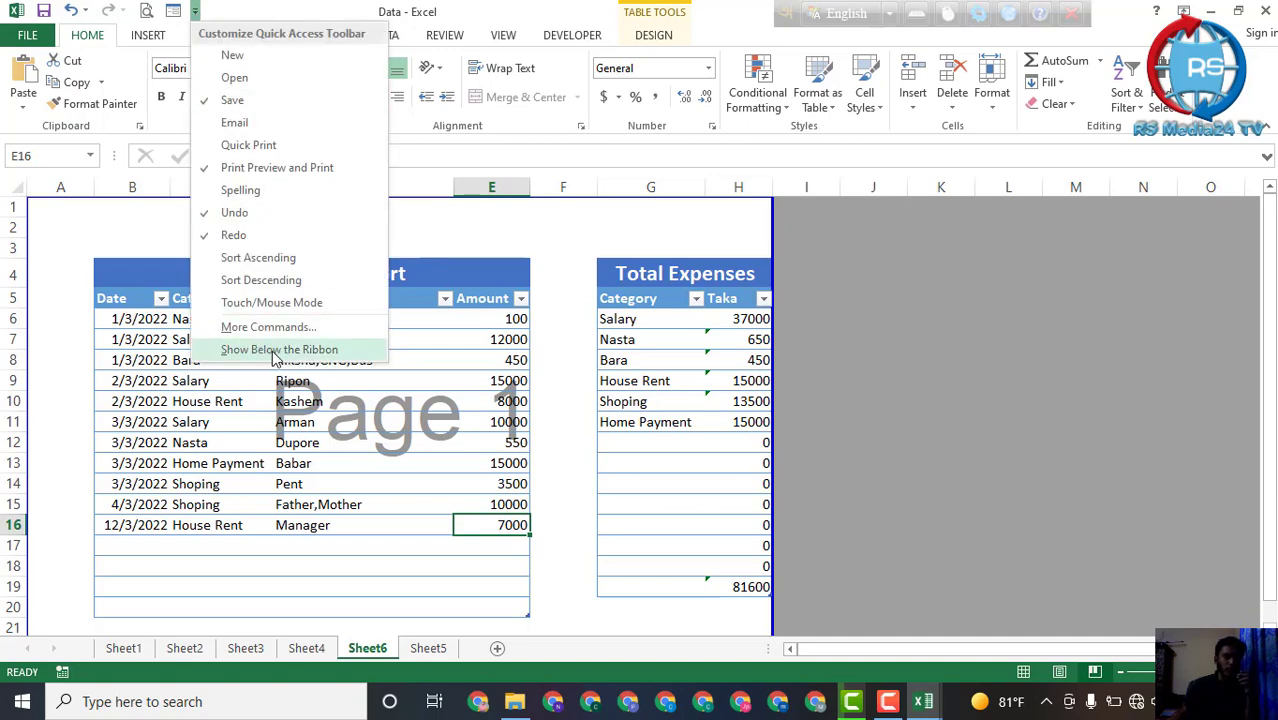
left_click(268, 347)
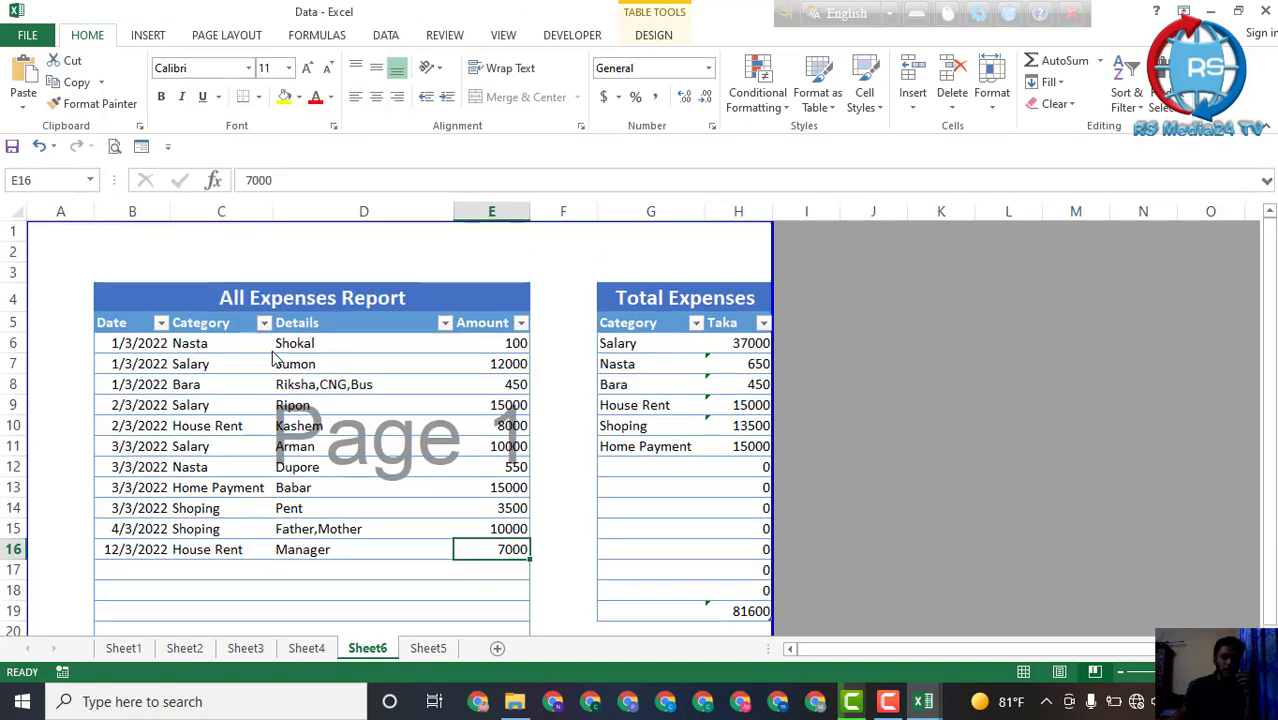
left_click(26, 38)
left_click(37, 32)
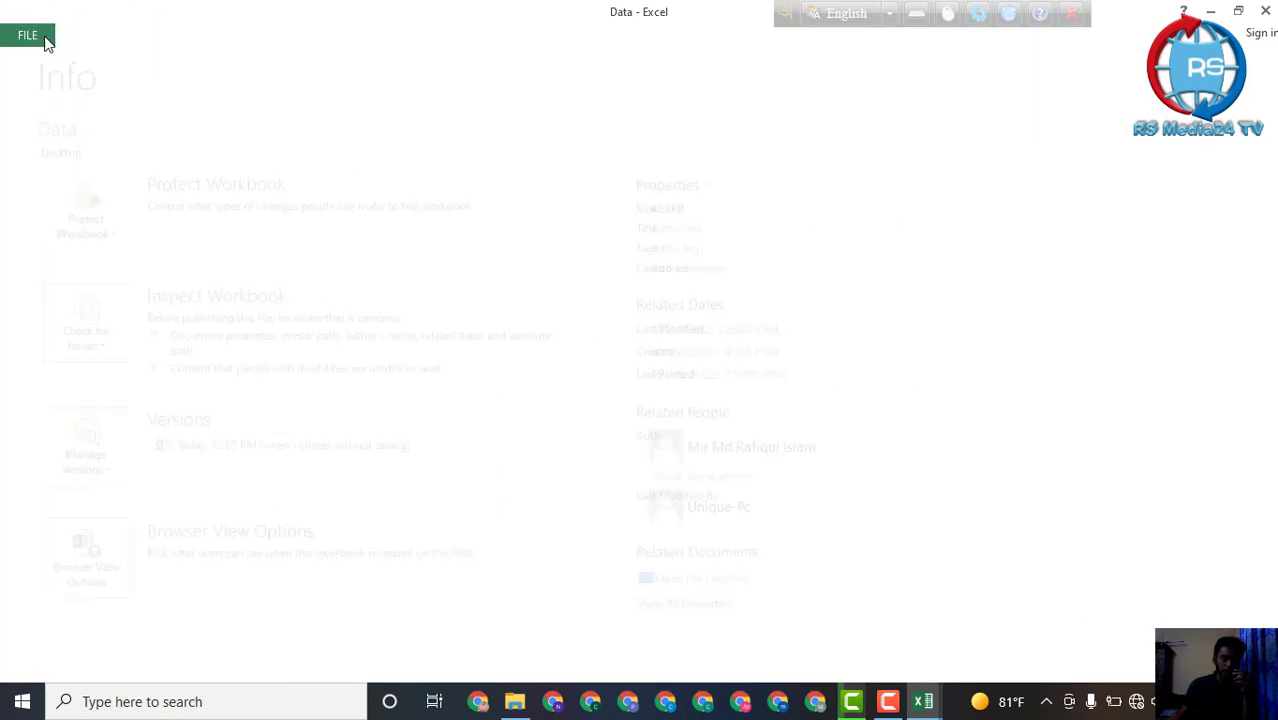
left_click(888, 701)
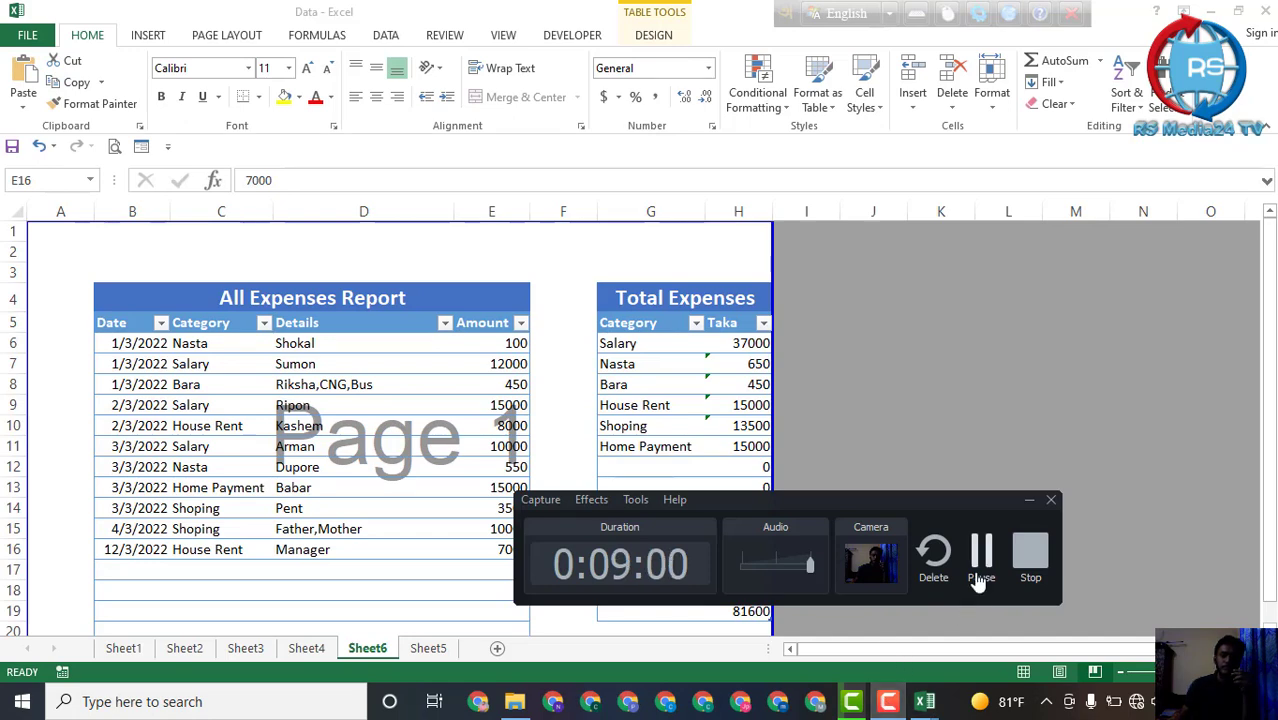
left_click(978, 562)
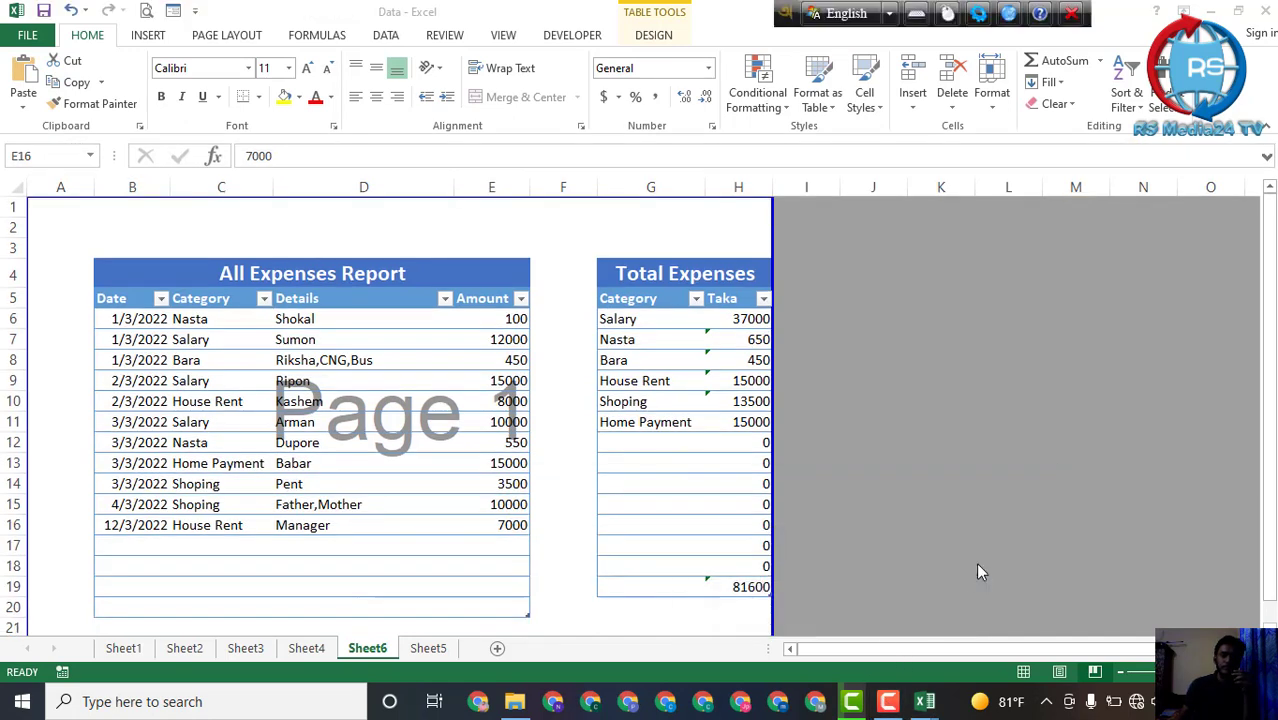
- Bring up the Quick Access Toolbar customization options and list the Commands Not in the Ribbon
left_click(197, 18)
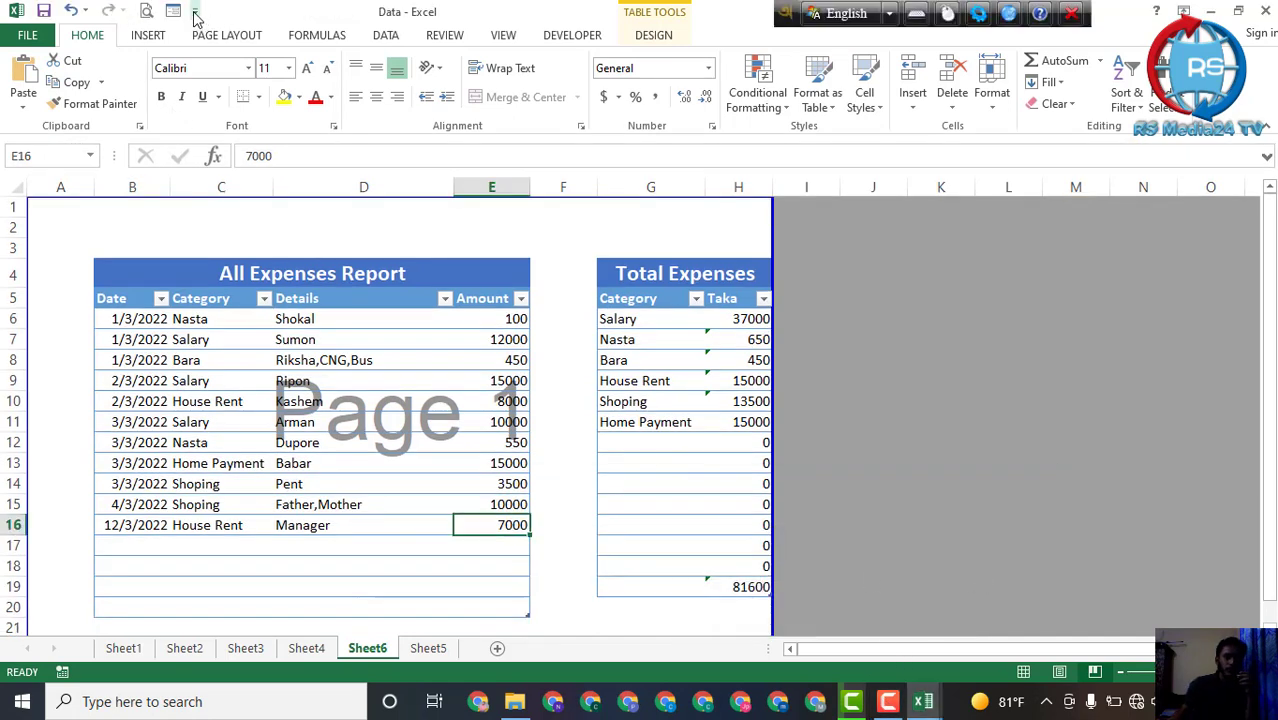
left_click(195, 12)
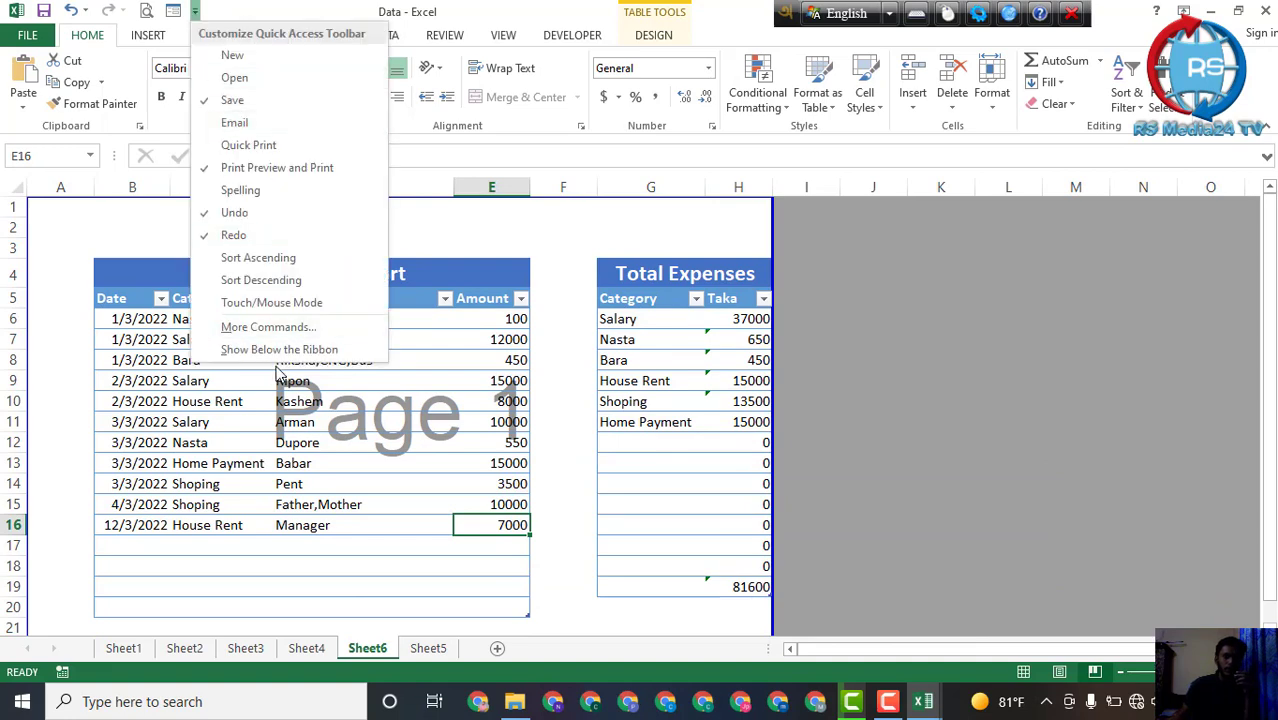
left_click(314, 328)
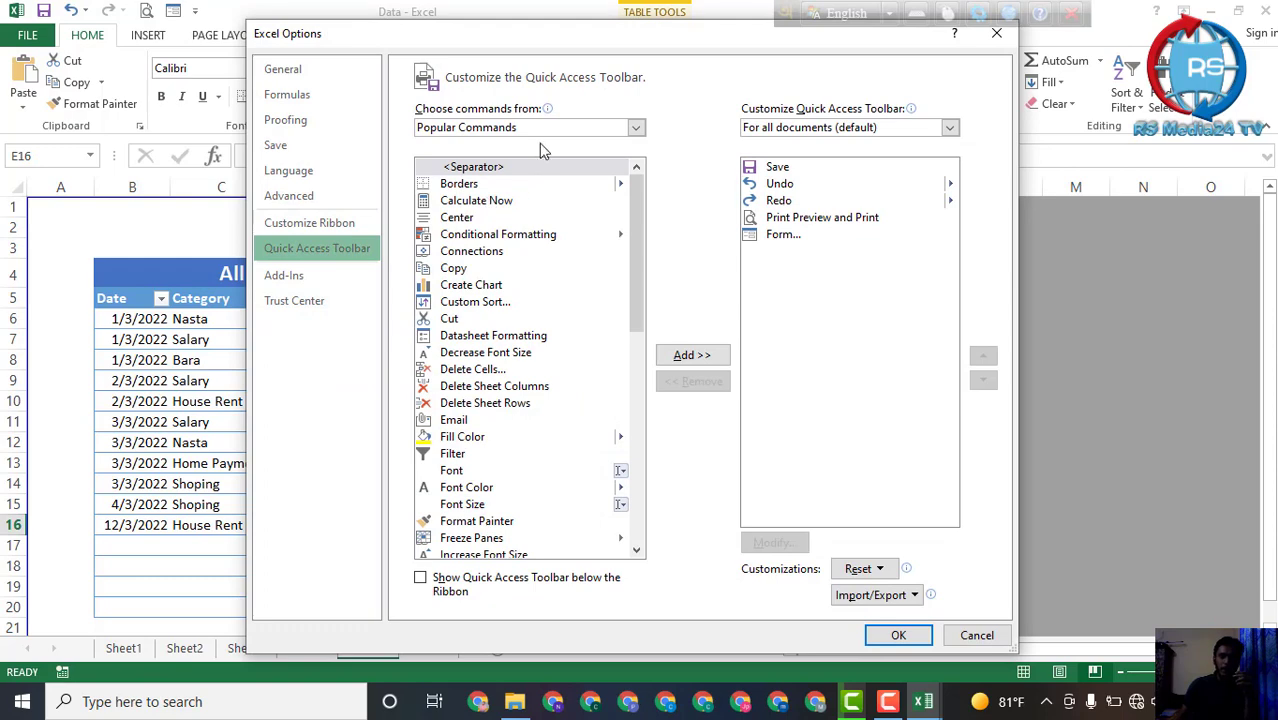
left_click(632, 129)
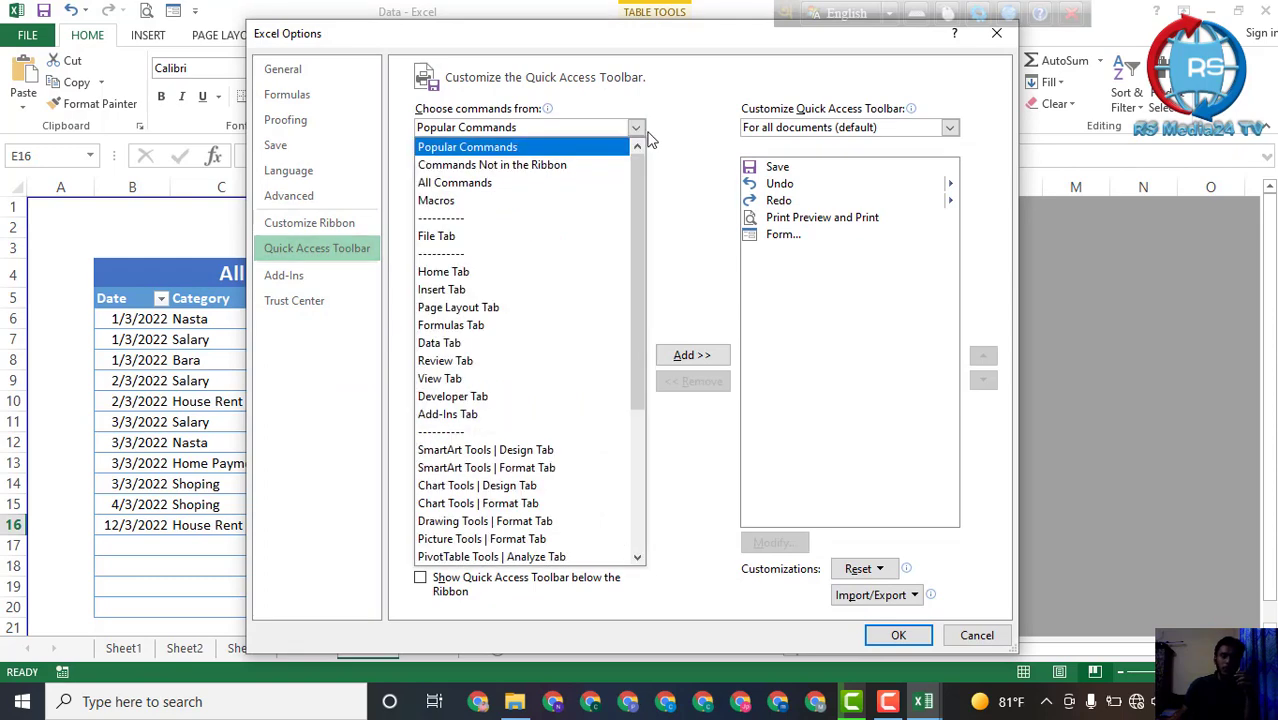
left_click(490, 167)
- Look through the whole list of commands not in the ribbon, including Form, to its end at Zoom Out
scroll(531, 250, "down", 3)
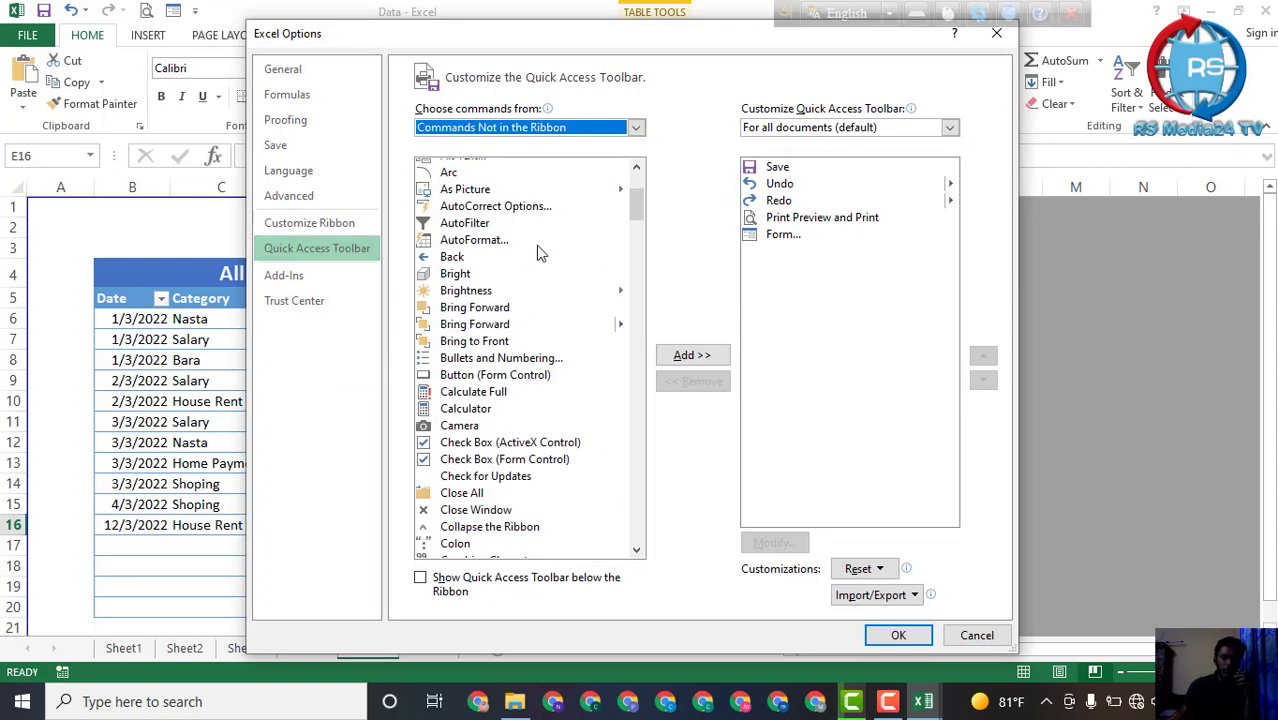
scroll(500, 280, "down", 4)
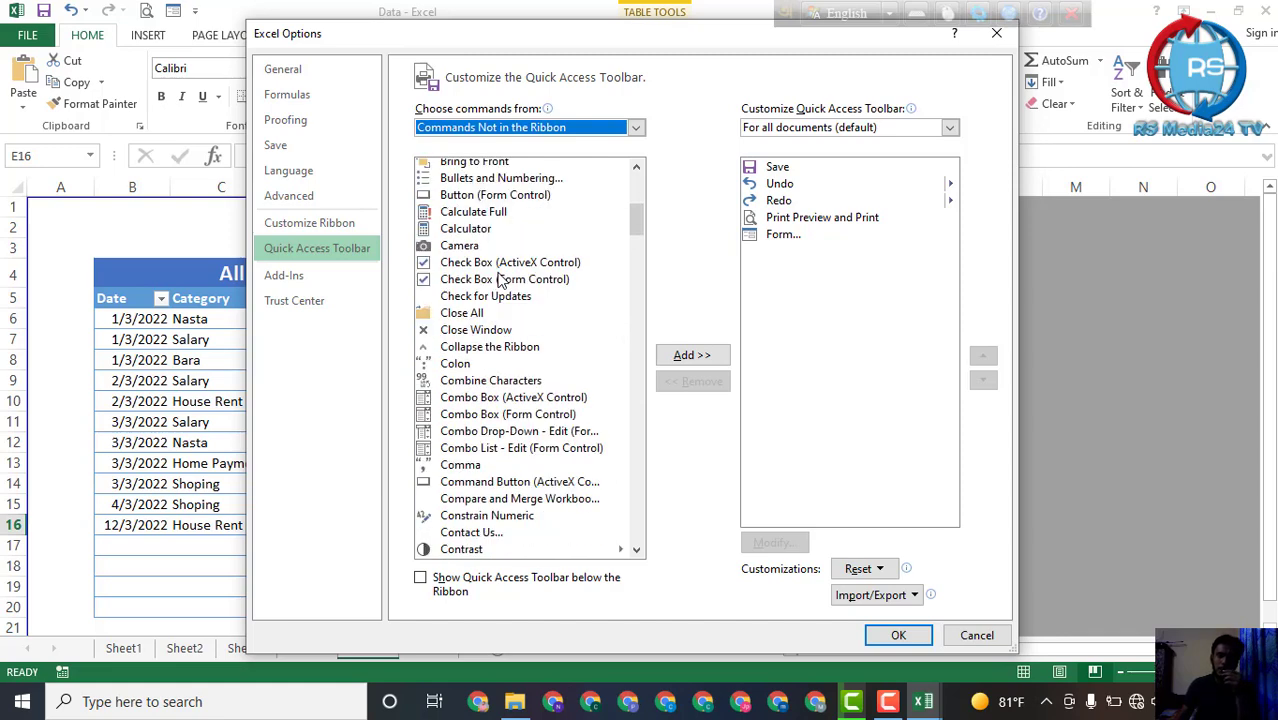
scroll(505, 280, "down", 7)
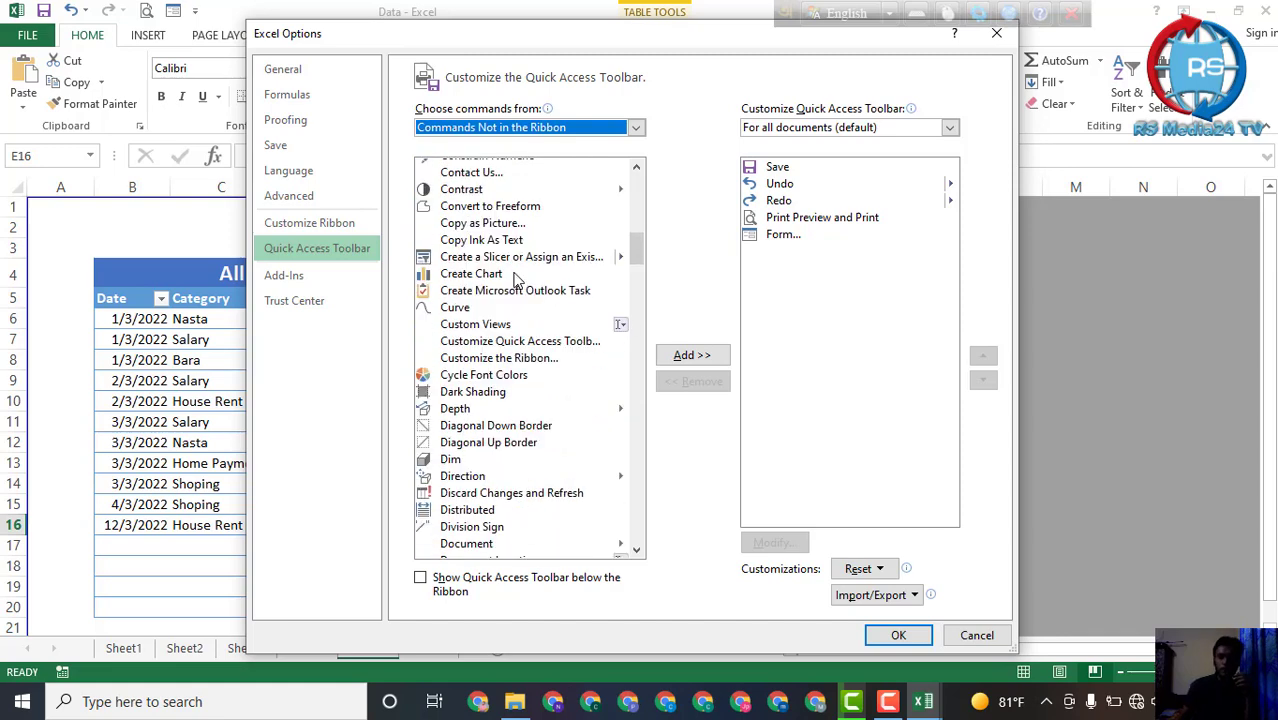
scroll(516, 280, "down", 2)
scroll(522, 290, "down", 2)
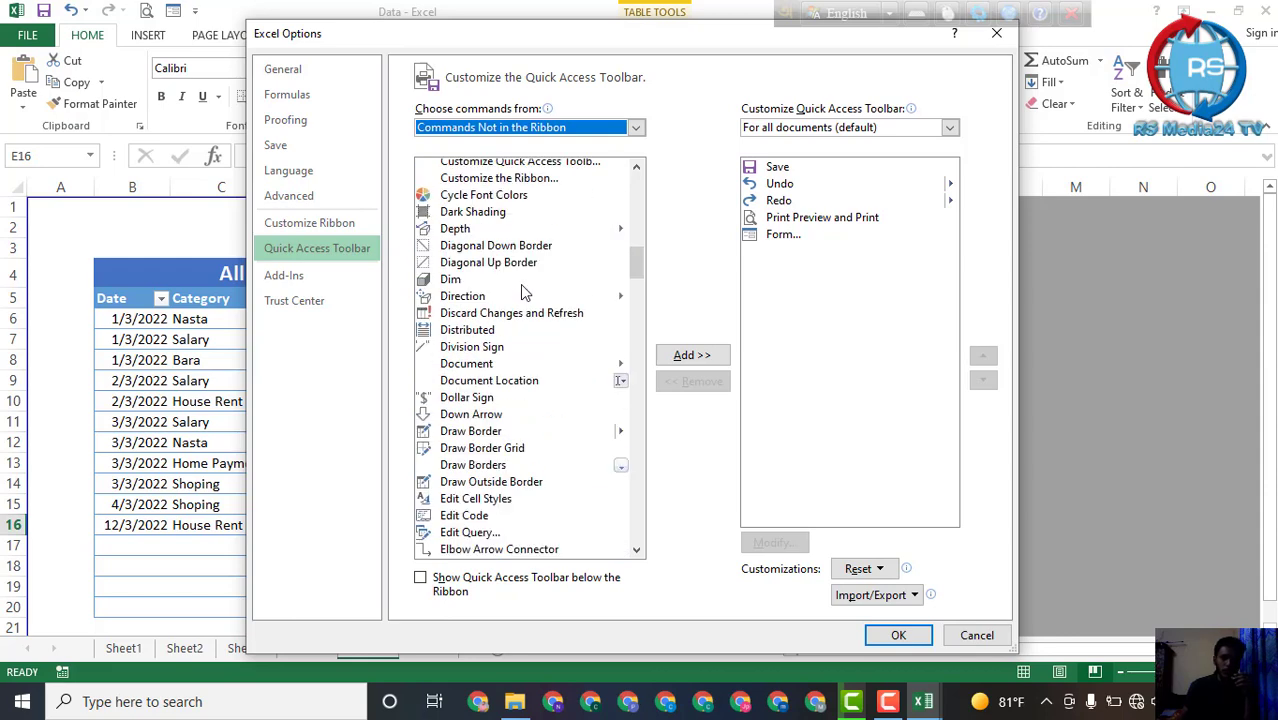
scroll(522, 290, "down", 4)
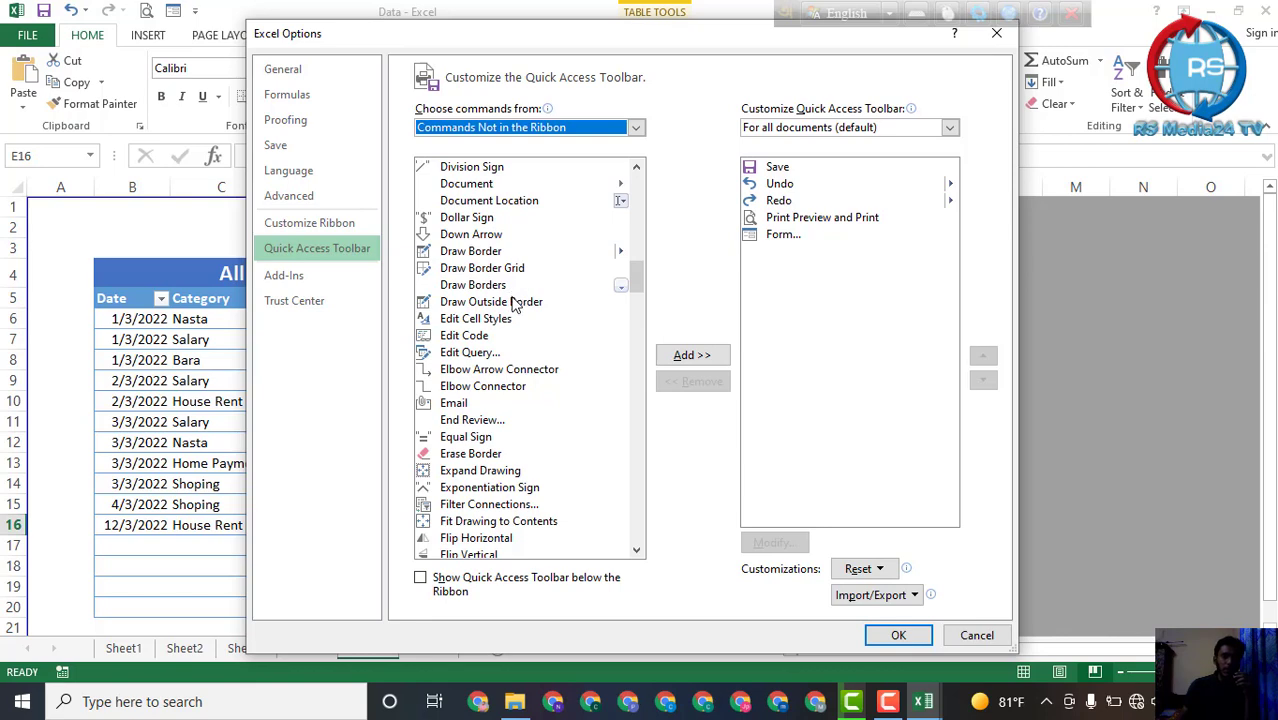
scroll(514, 305, "down", 2)
scroll(486, 308, "down", 2)
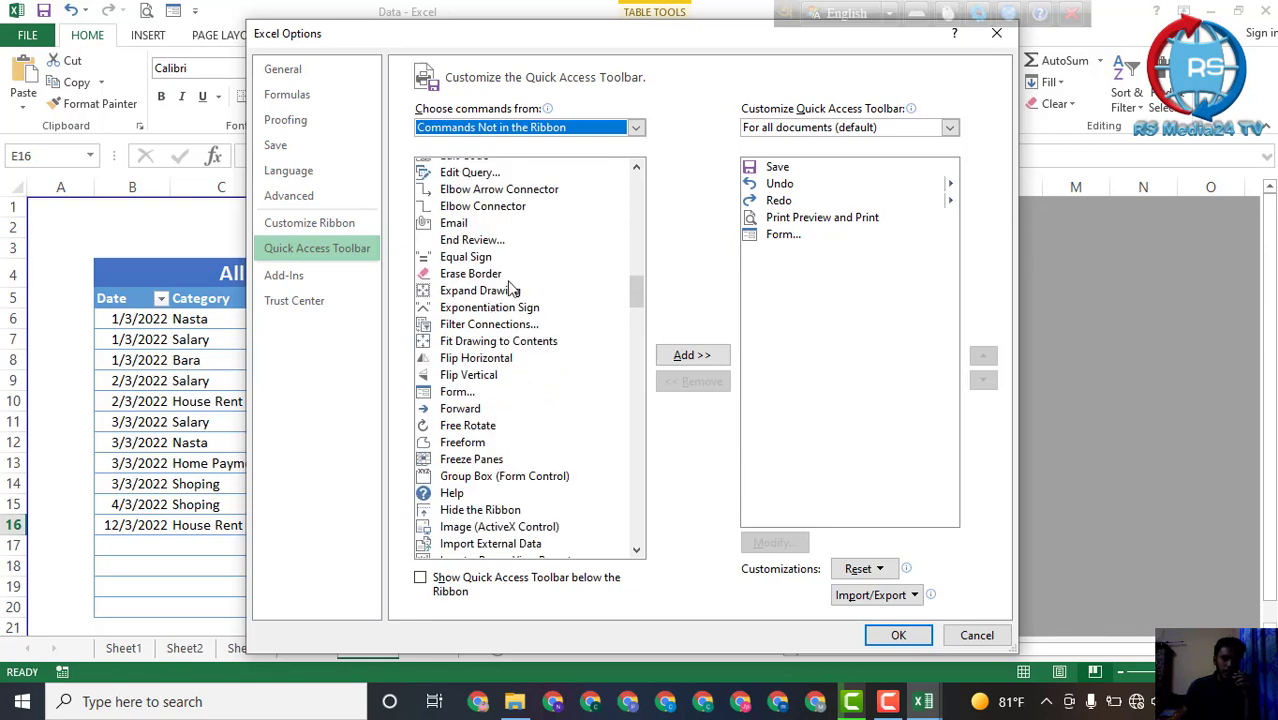
scroll(512, 313, "down", 2)
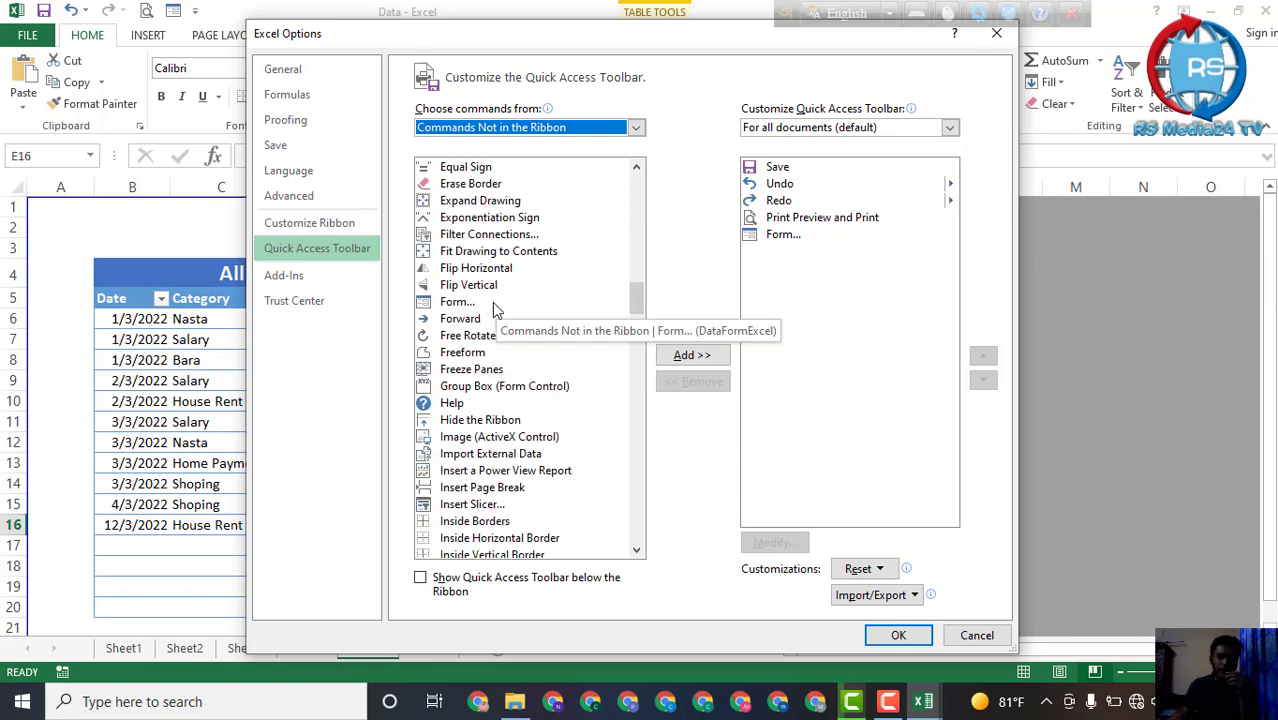
scroll(535, 352, "down", 2)
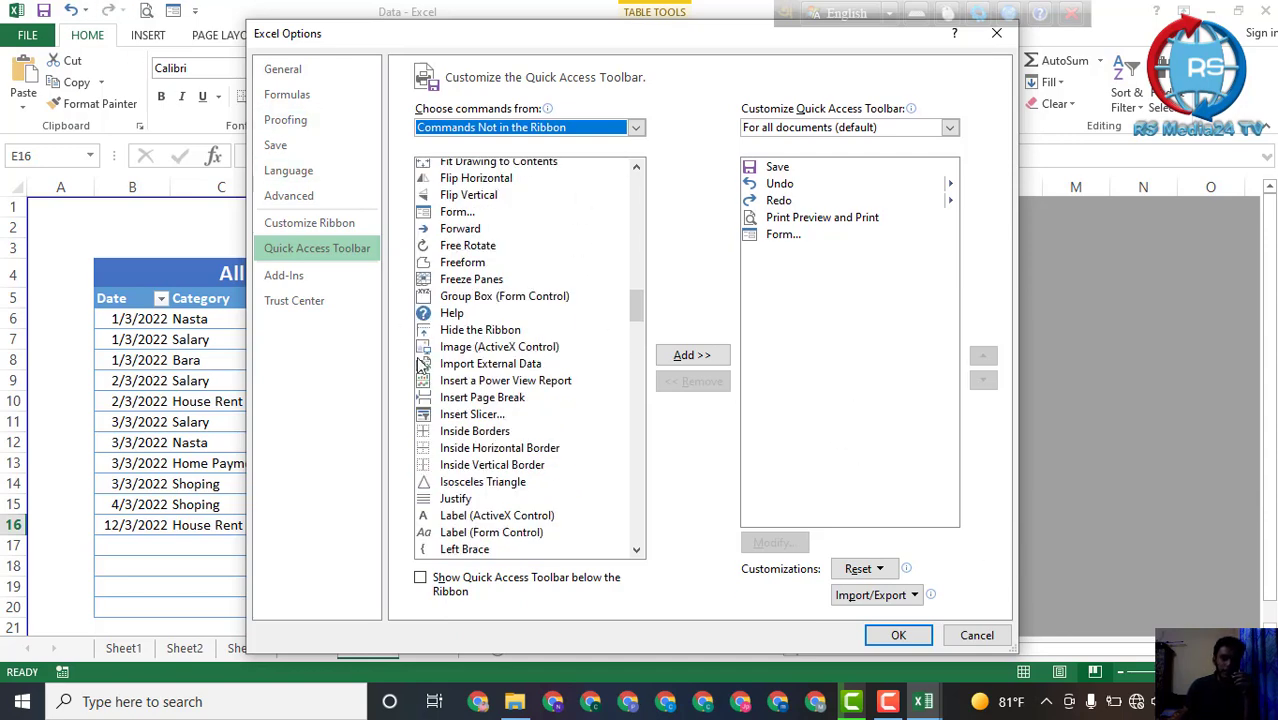
scroll(527, 341, "down", 2)
scroll(527, 341, "down", 4)
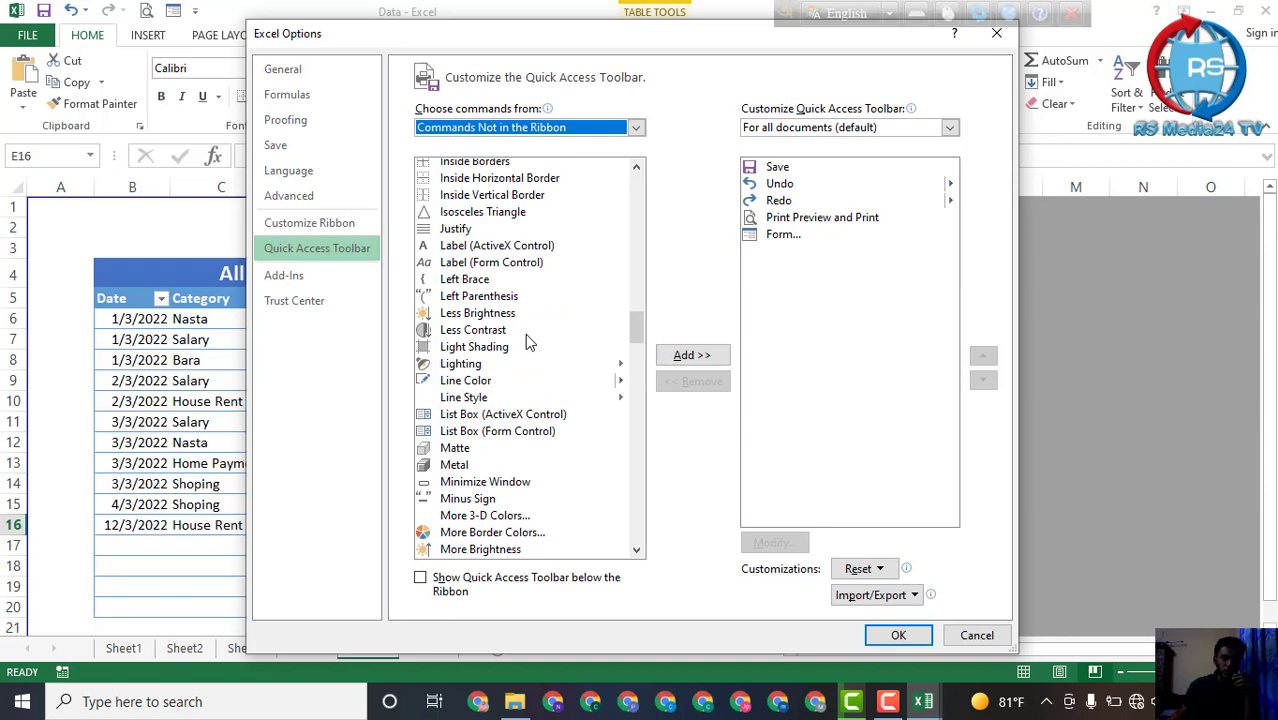
scroll(530, 345, "down", 6)
scroll(535, 347, "down", 4)
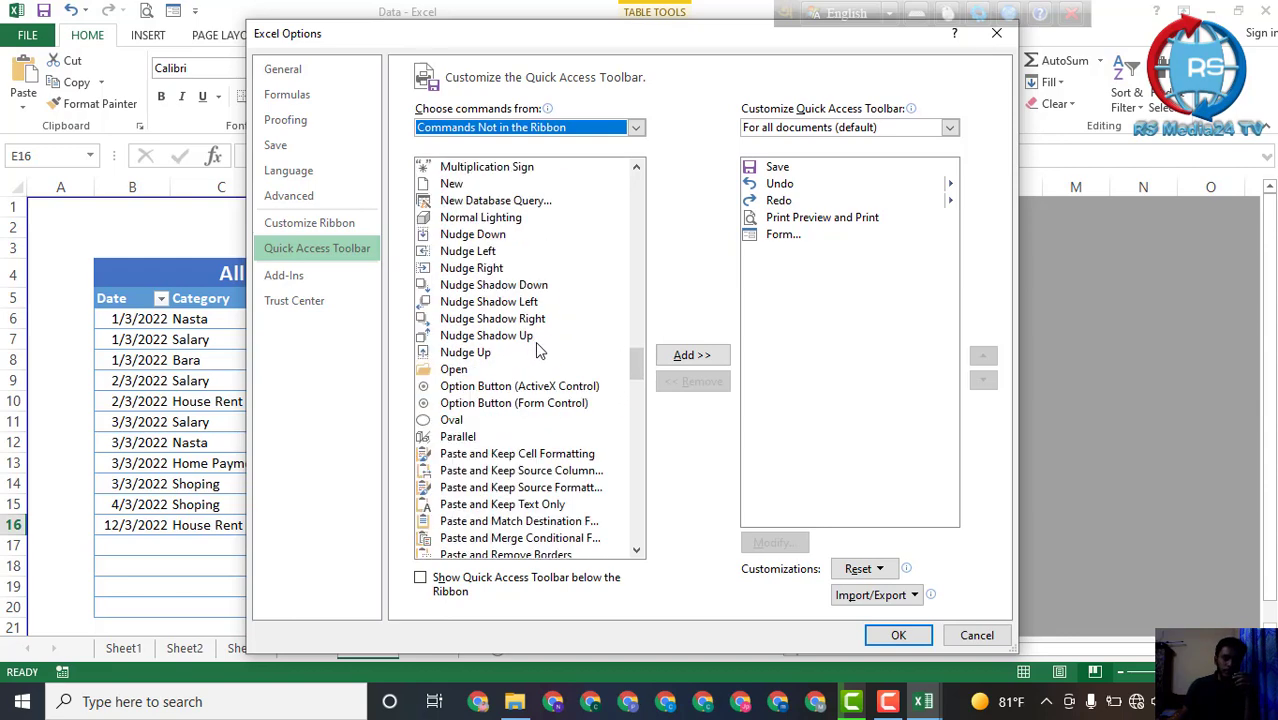
scroll(536, 349, "down", 8)
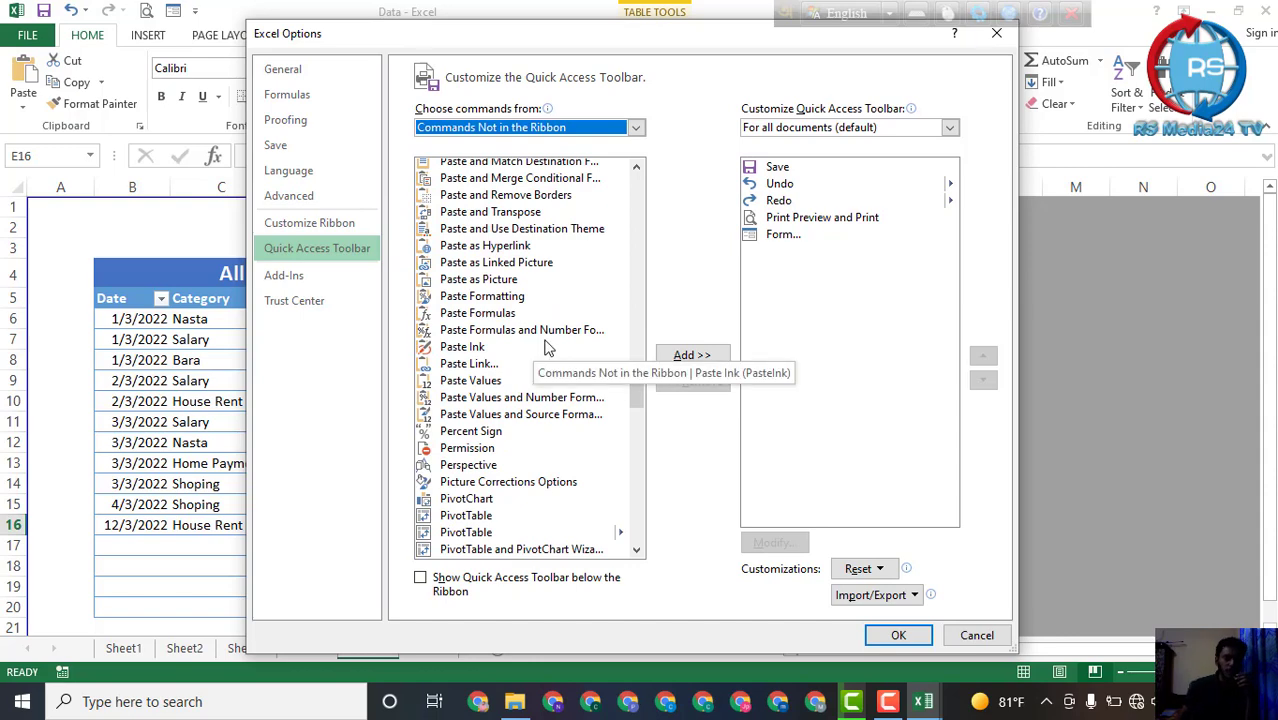
scroll(547, 347, "down", 7)
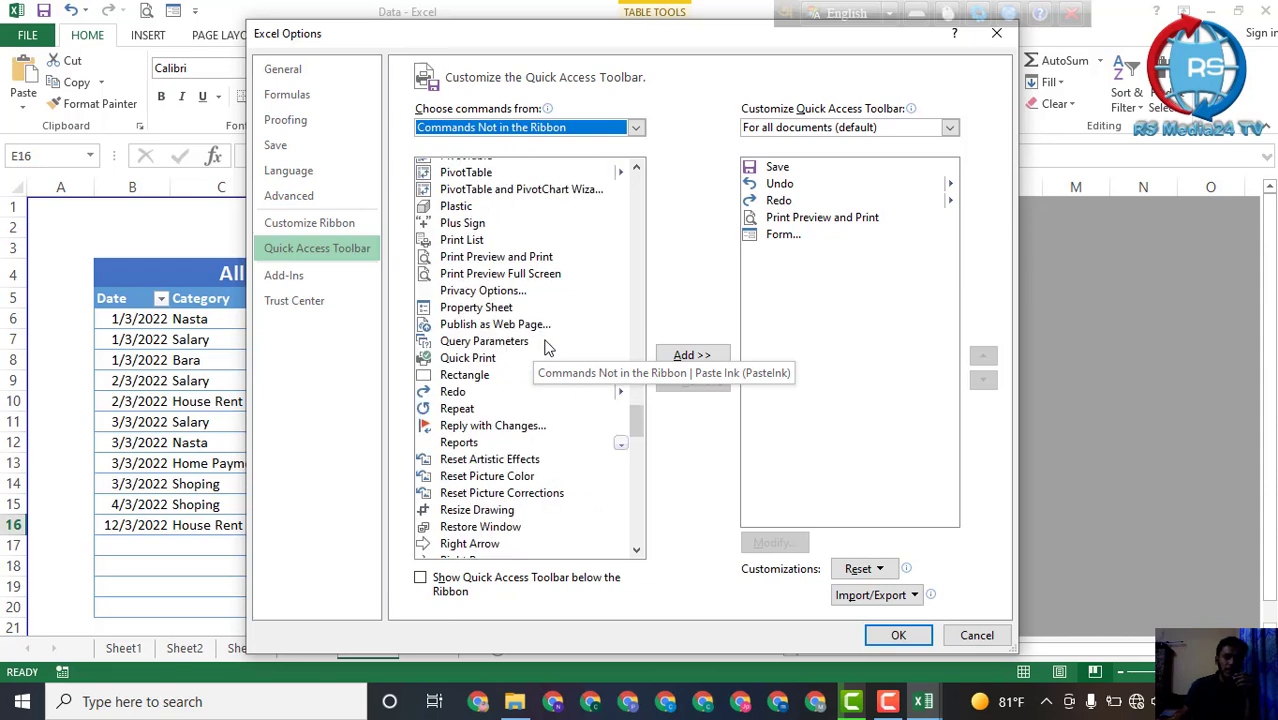
scroll(547, 347, "down", 5)
scroll(547, 347, "down", 2)
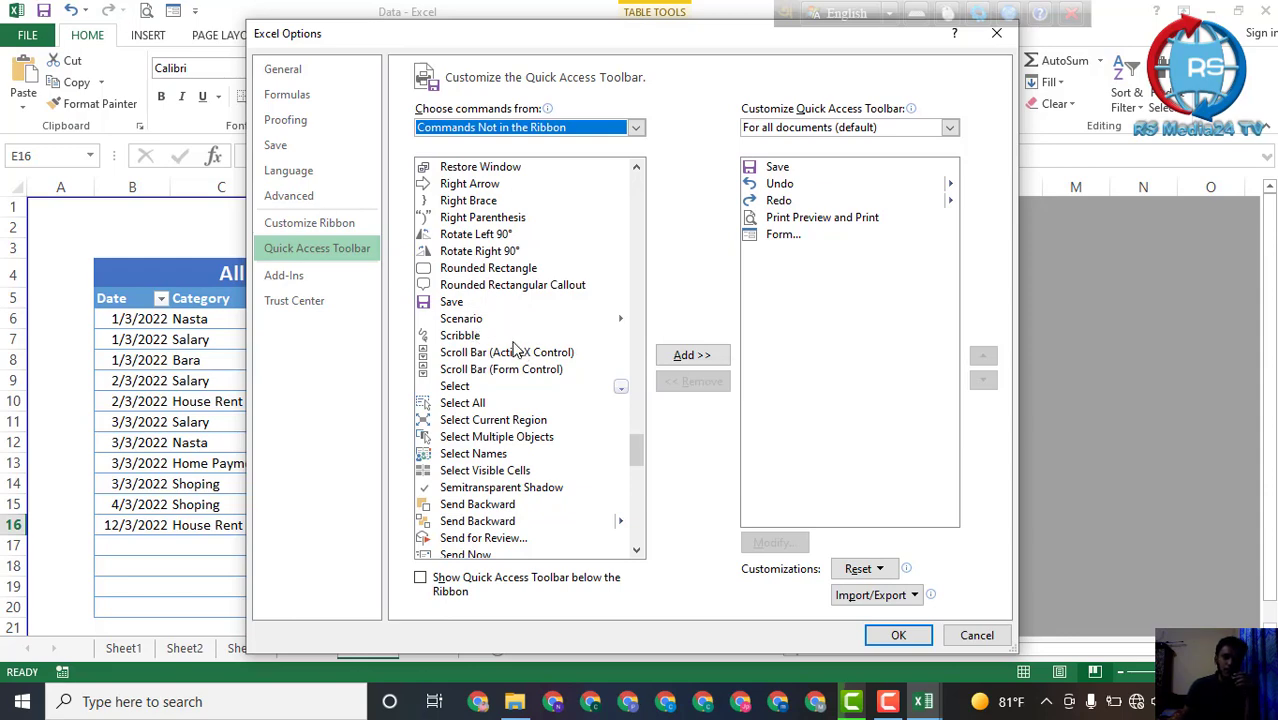
scroll(583, 328, "down", 2)
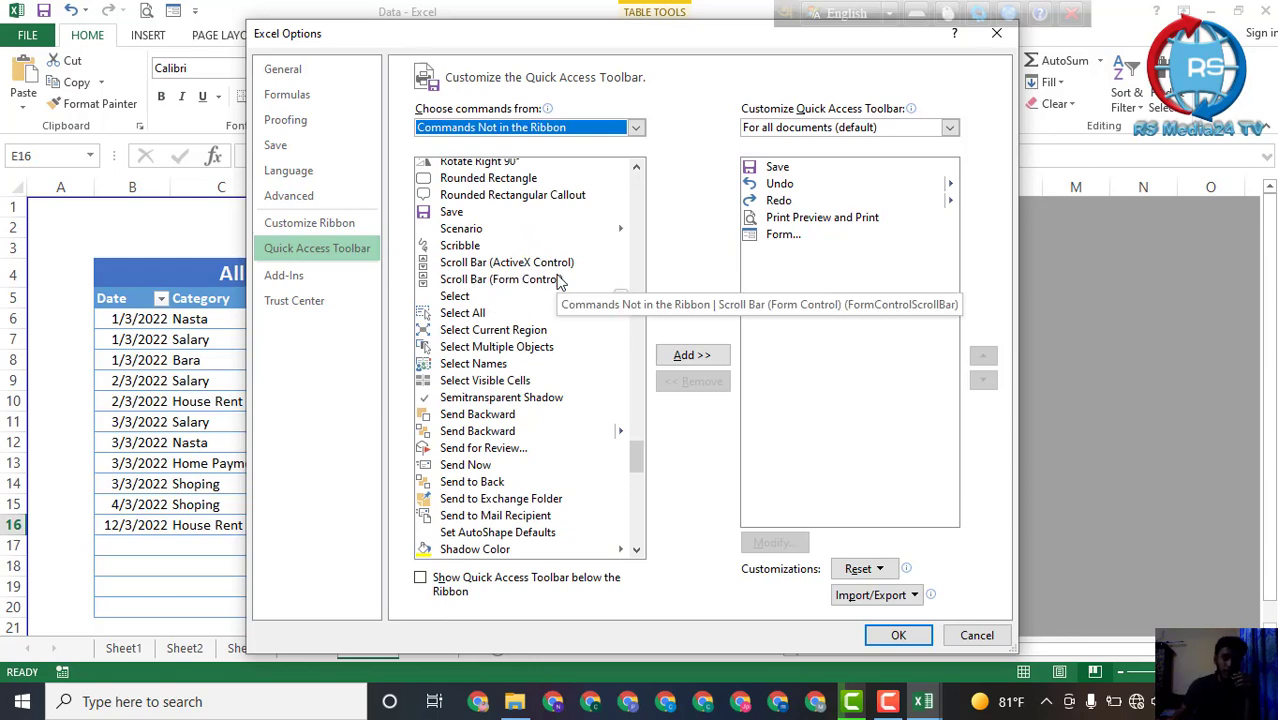
scroll(556, 295, "down", 4)
scroll(557, 331, "down", 2)
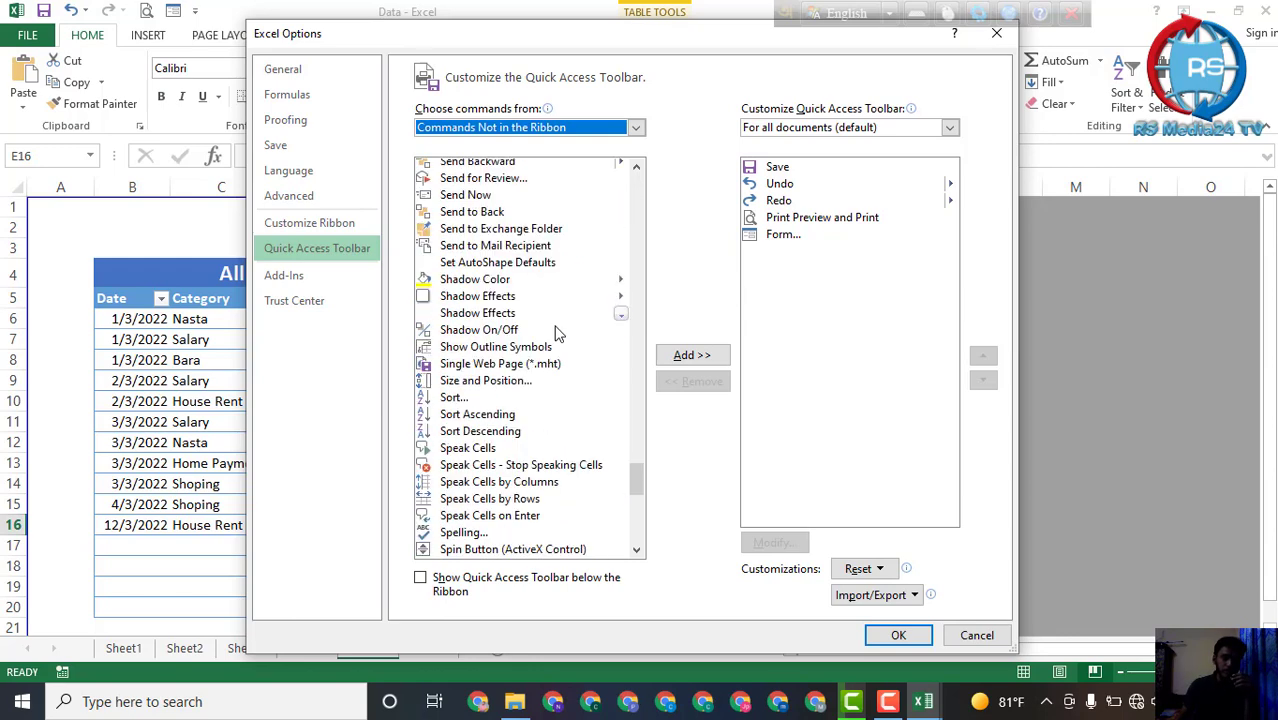
scroll(560, 348, "down", 6)
scroll(579, 314, "down", 2)
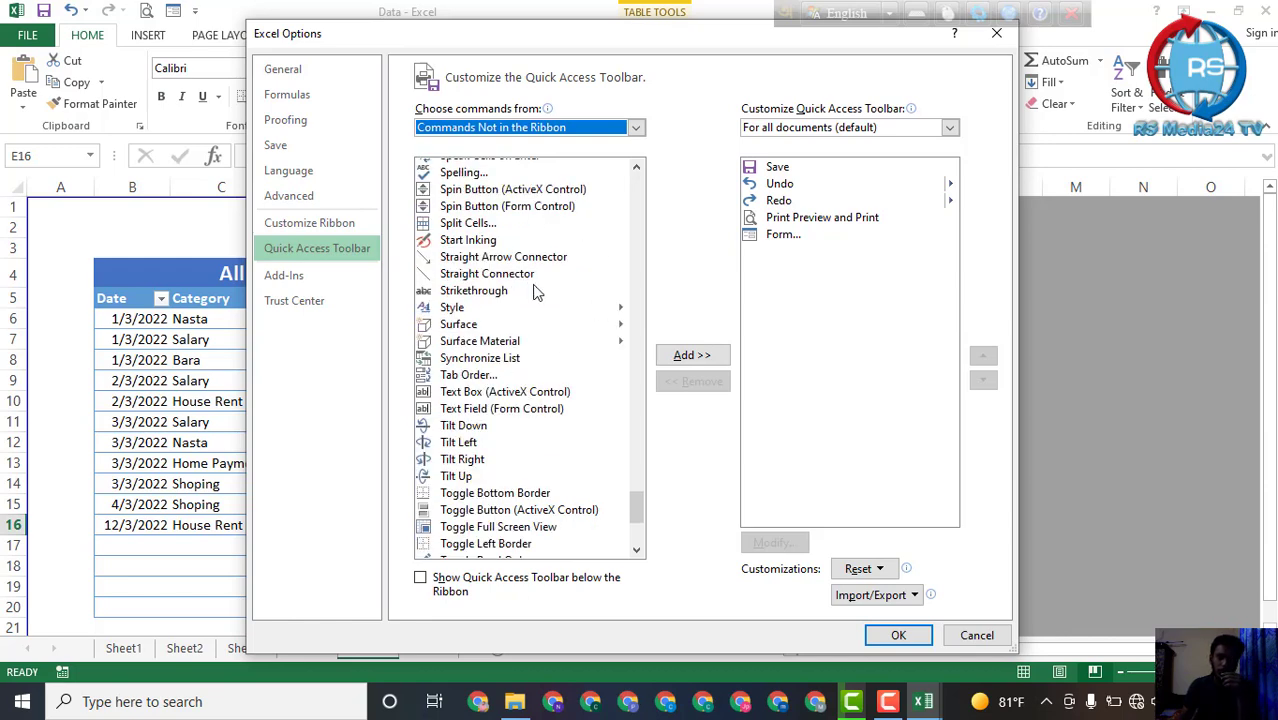
scroll(537, 290, "down", 2)
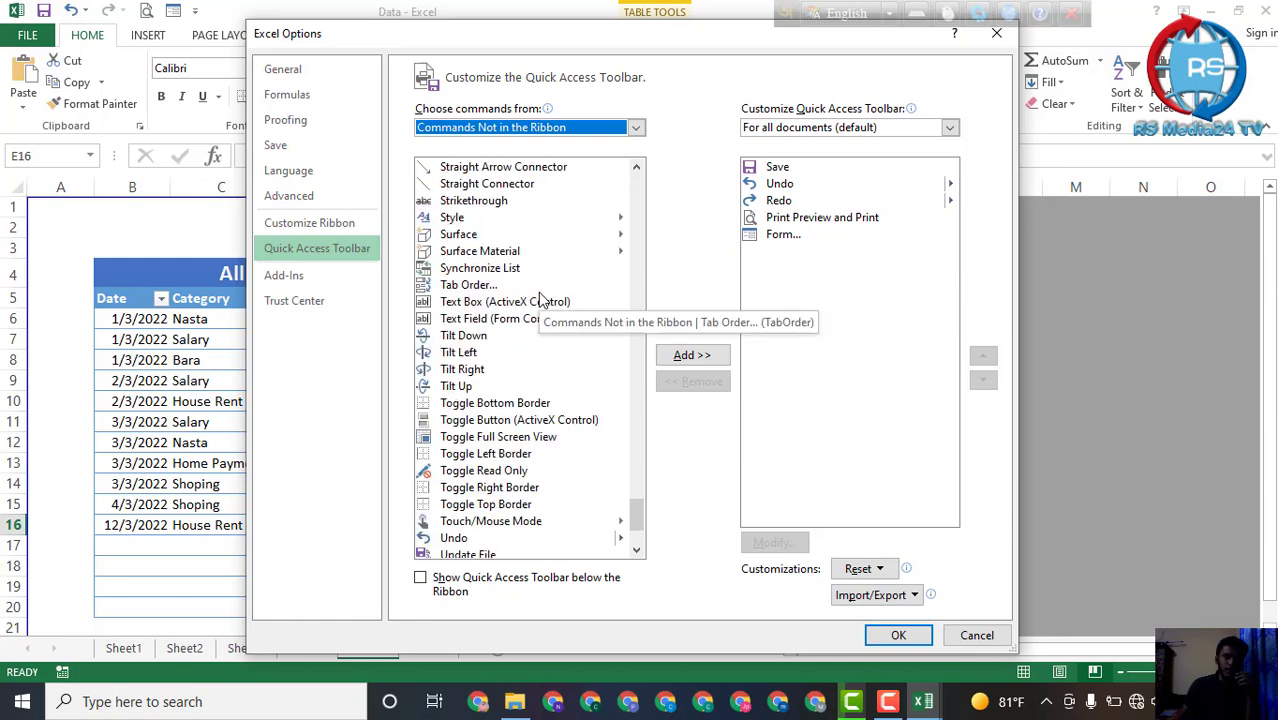
scroll(540, 300, "down", 3)
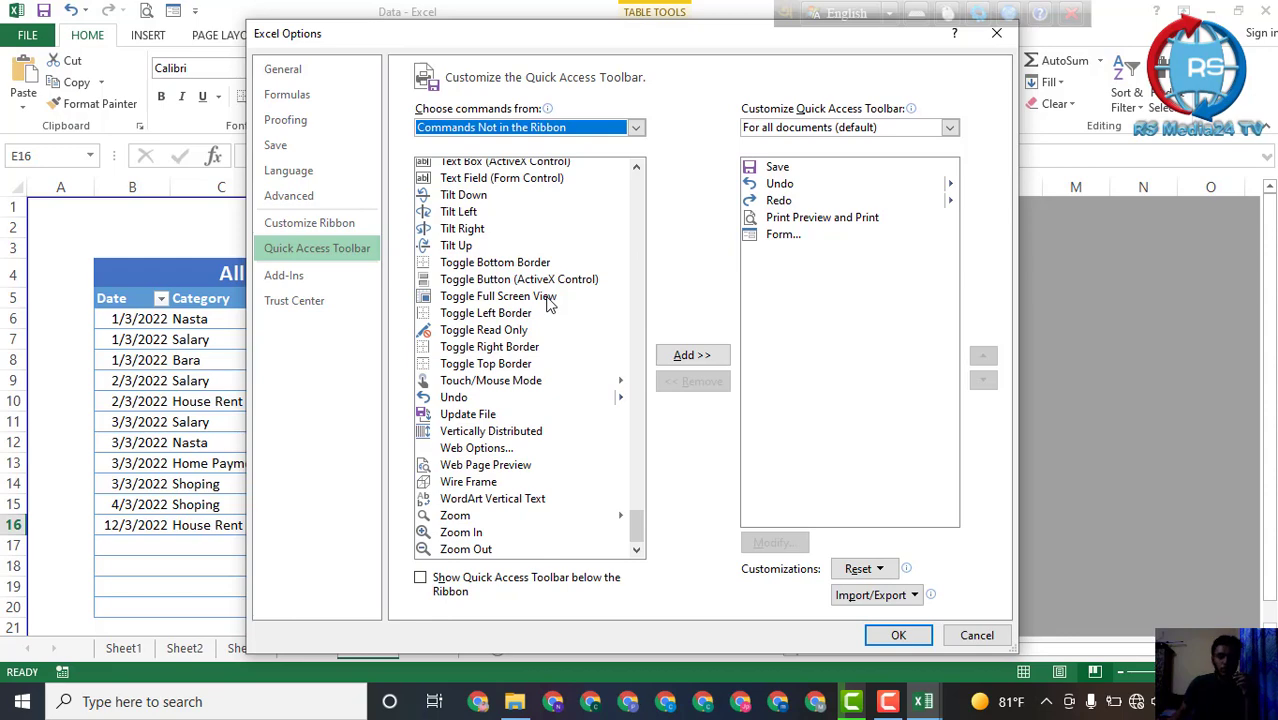
left_click(893, 703)
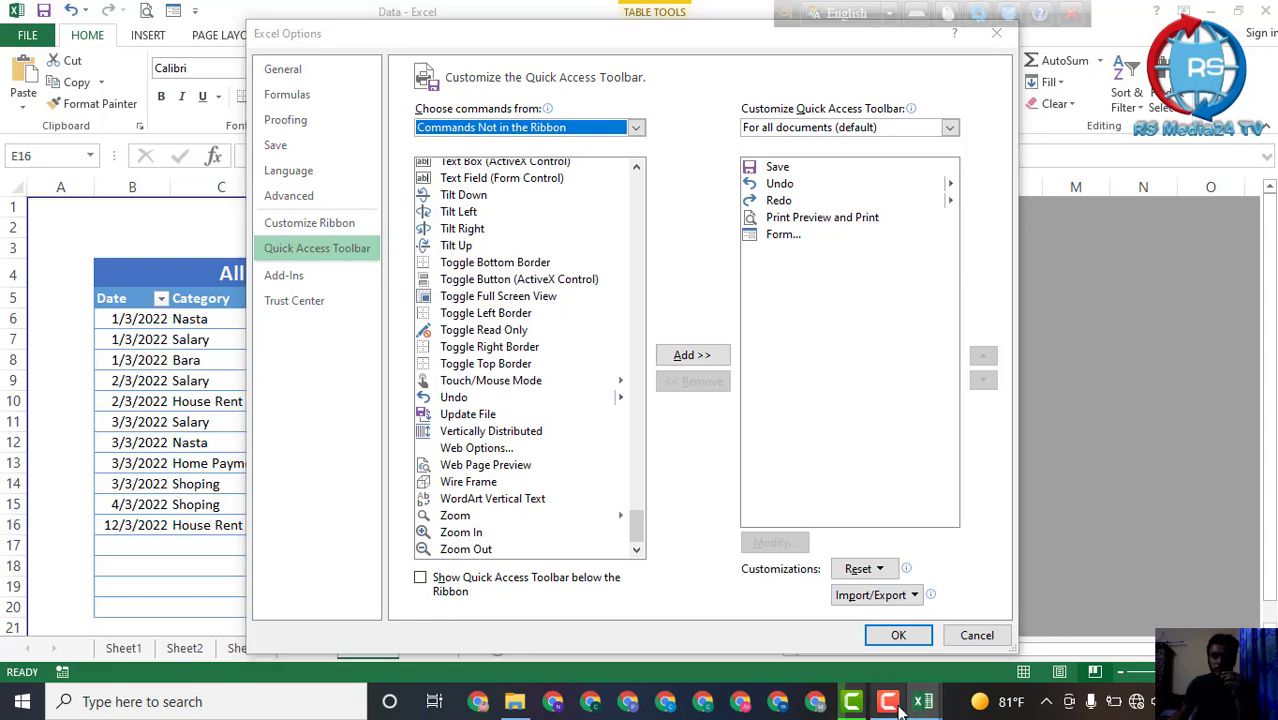